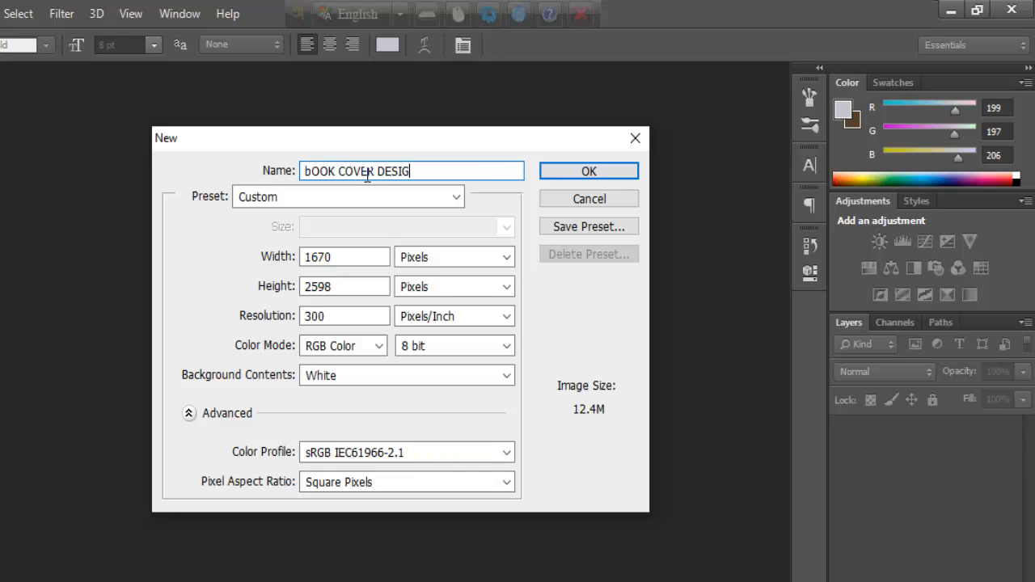
# Step: Name the new document bOOK COVER DESIGN and create it at 1670 × 2598 pixels, 300 pixels/inch, with a white background
pyautogui.write('N')
pyautogui.press('Tab')
pyautogui.press('Tab')
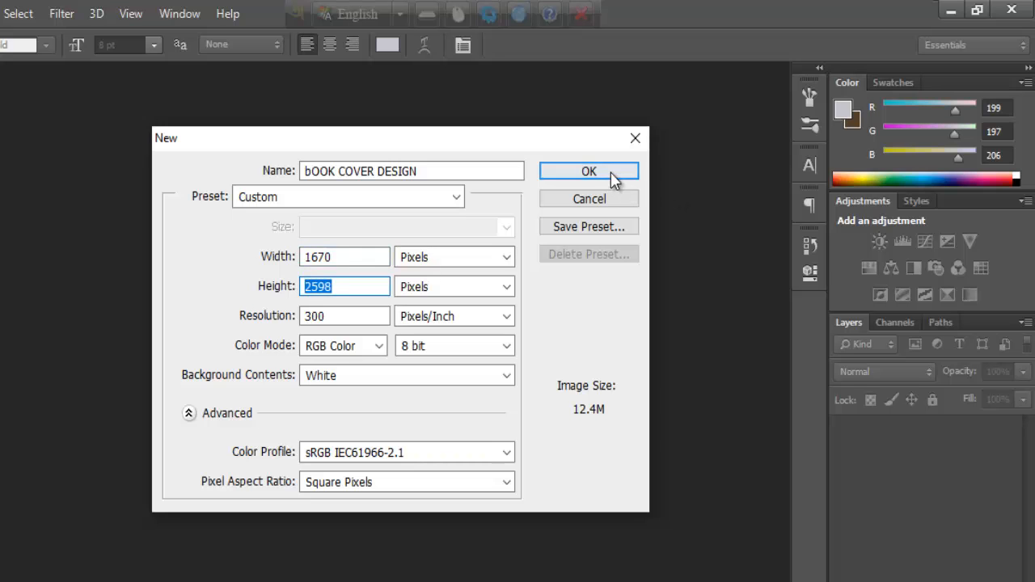
pyautogui.click(588, 172)
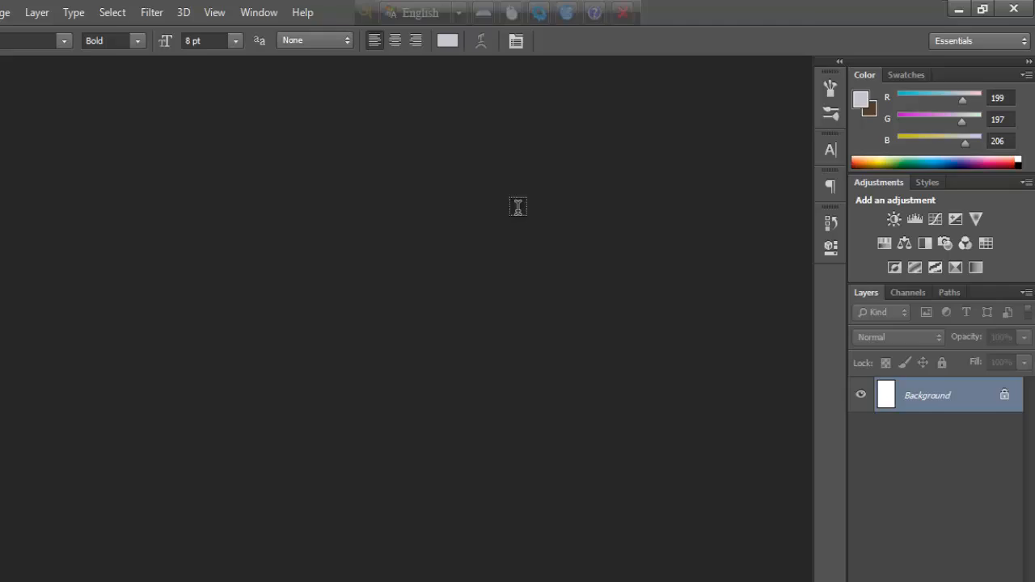
pyautogui.hotkey('ctrl', '+')
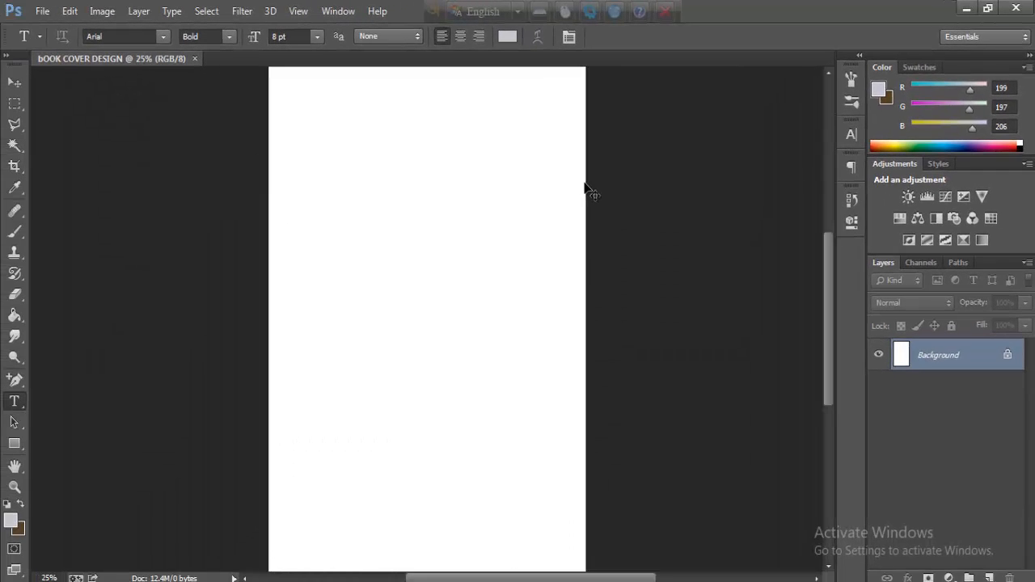
pyautogui.hotkey('ctrl', '-')
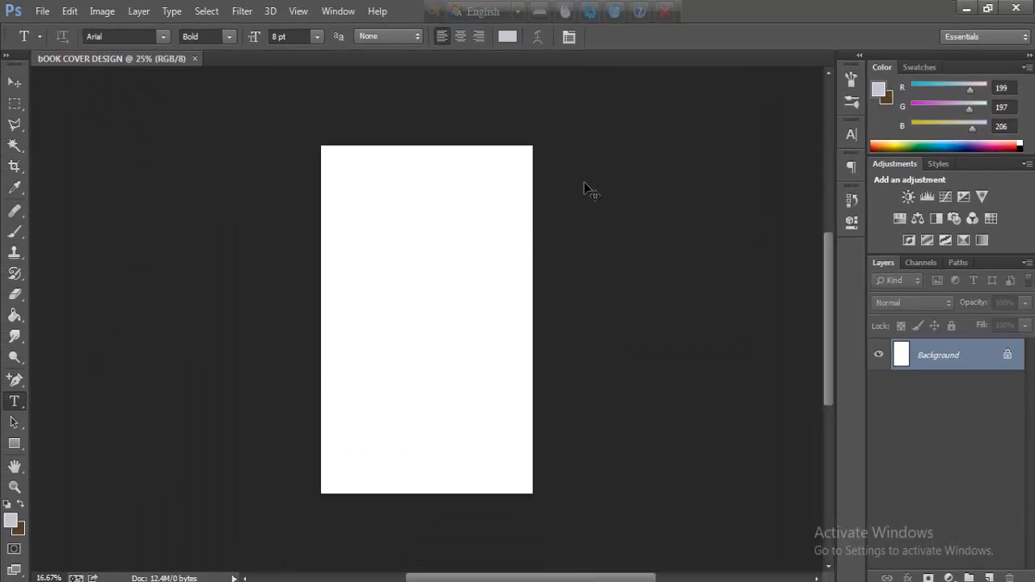
# Step: Draw a rectangle shape of about 1988 × 2964 px over the whole canvas and fill it with a dark grey swatch
pyautogui.click(13, 442)
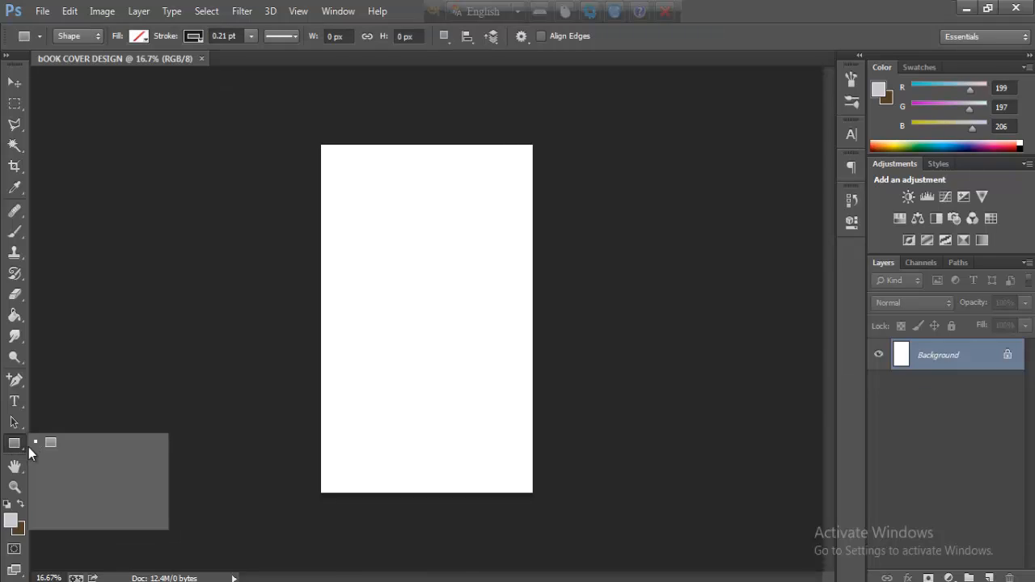
pyautogui.click(55, 441)
pyautogui.moveTo(303, 123); pyautogui.dragTo(554, 519)
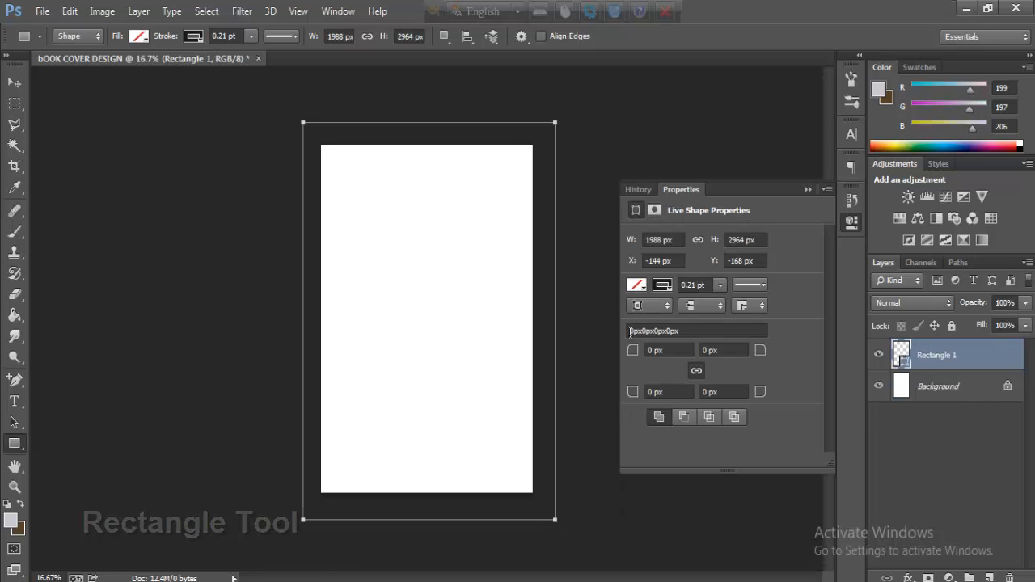
pyautogui.click(636, 284)
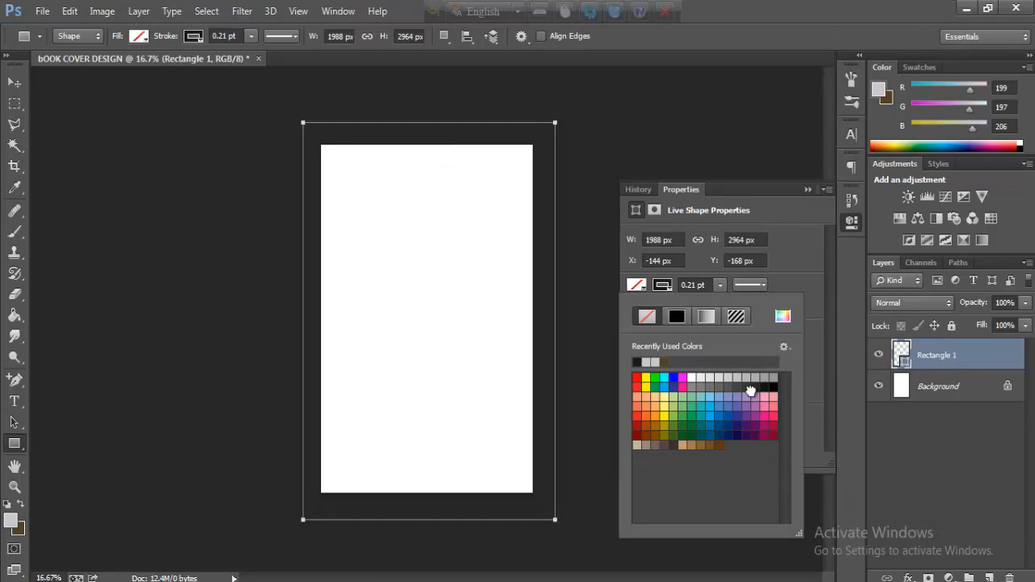
pyautogui.click(752, 388)
pyautogui.click(808, 185)
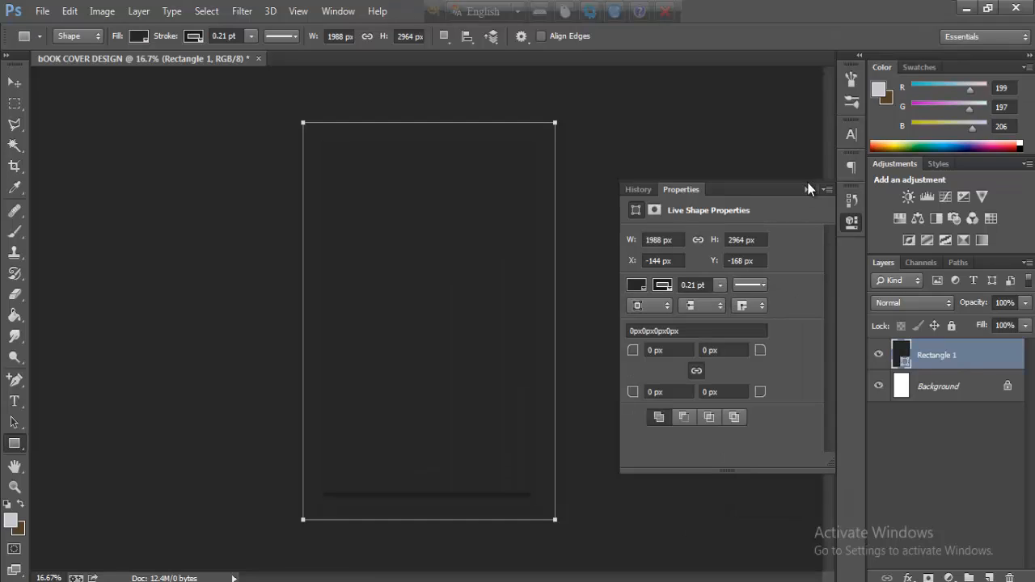
pyautogui.click(848, 393)
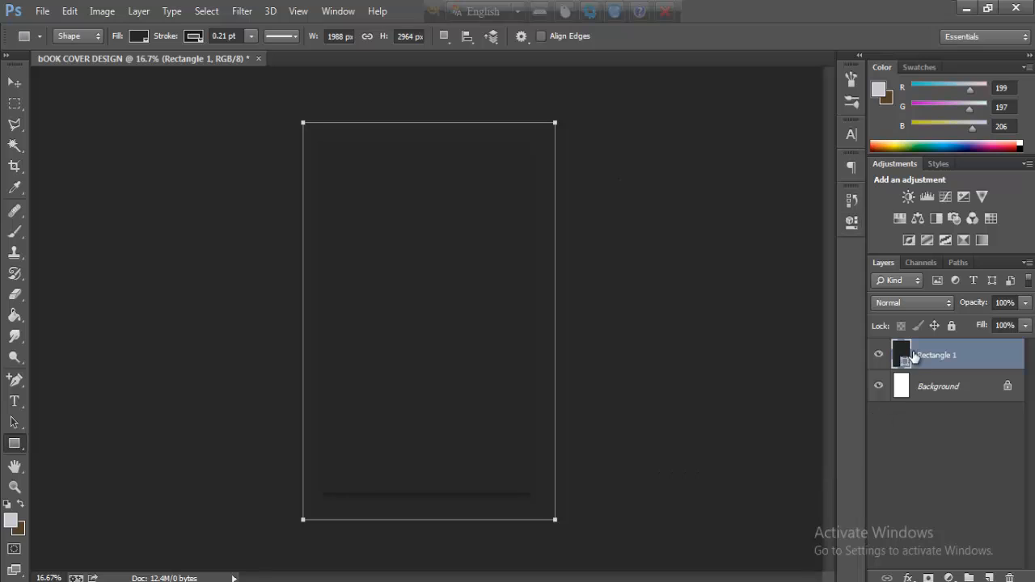
# Step: Change the rectangle's fill to the near-black colour 1e1919
pyautogui.doubleClick(900, 354)
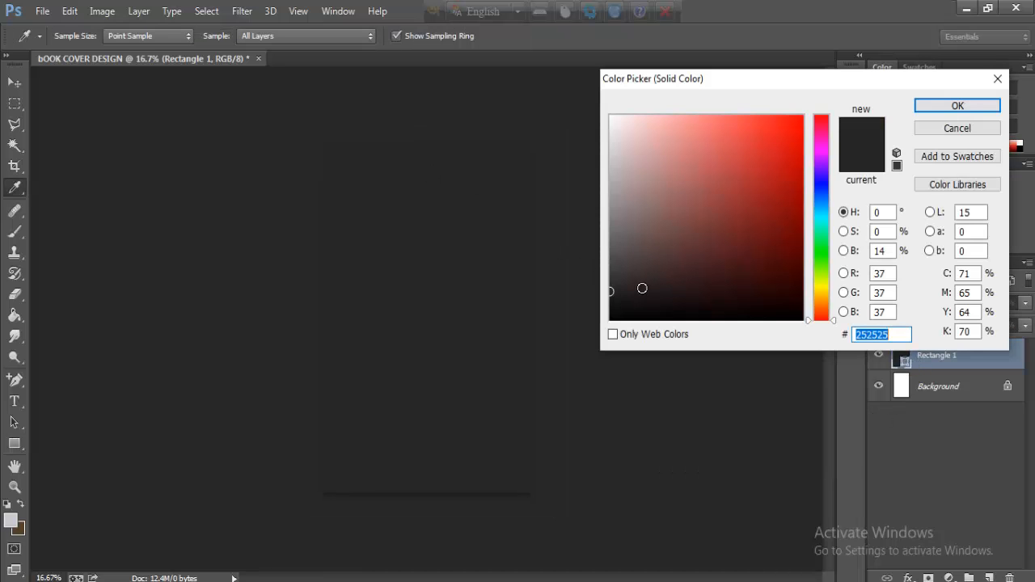
pyautogui.click(634, 296)
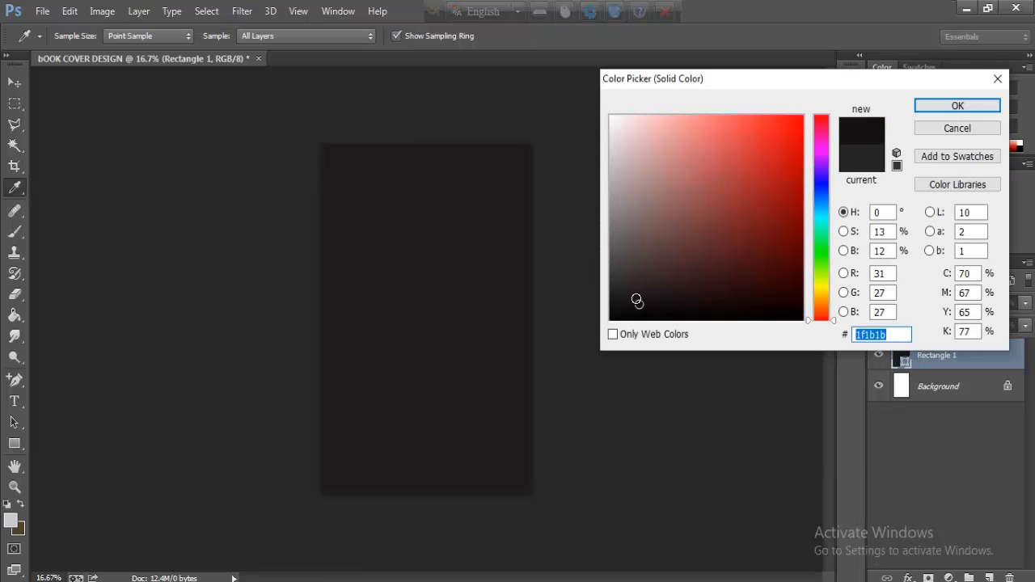
pyautogui.click(638, 304)
pyautogui.click(635, 297)
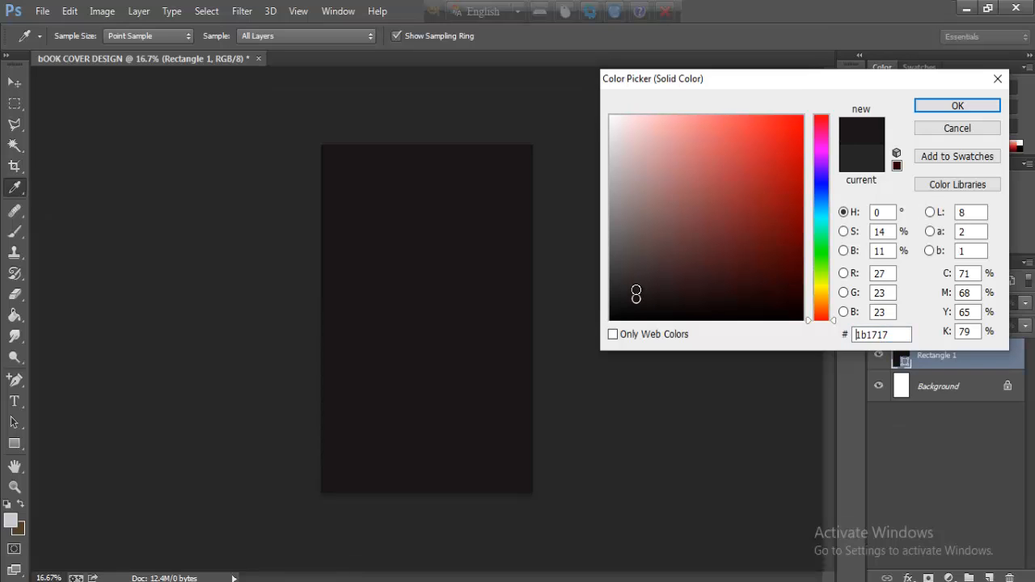
pyautogui.hotkey('ctrl', 'a')
pyautogui.write('262121')
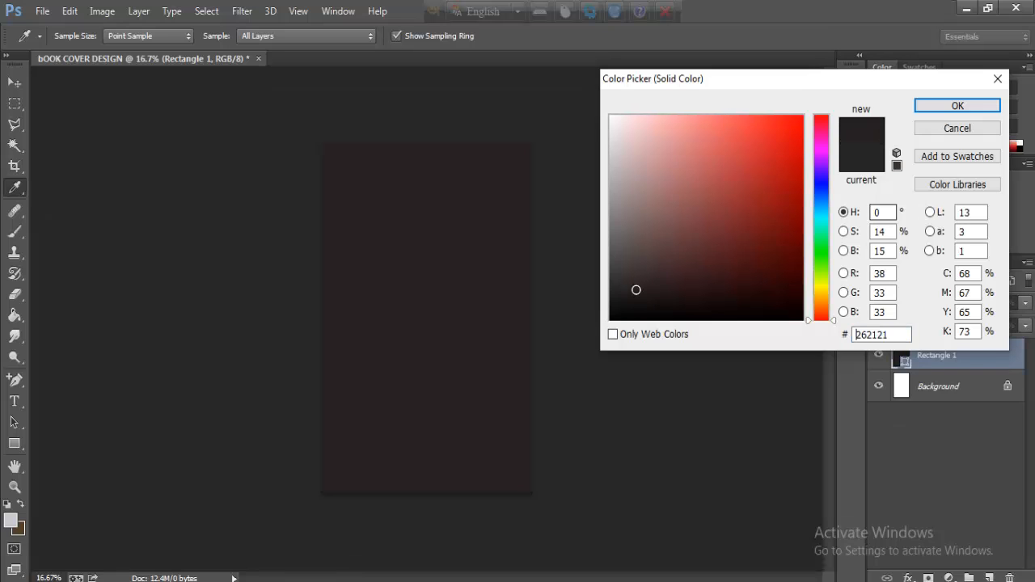
pyautogui.click(635, 294)
pyautogui.click(638, 289)
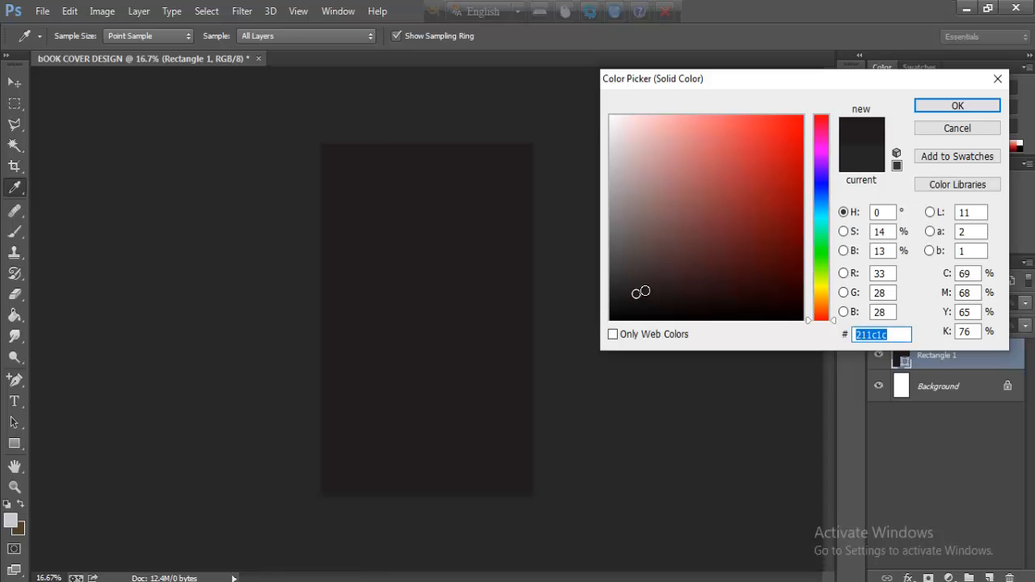
pyautogui.click(639, 295)
pyautogui.click(959, 106)
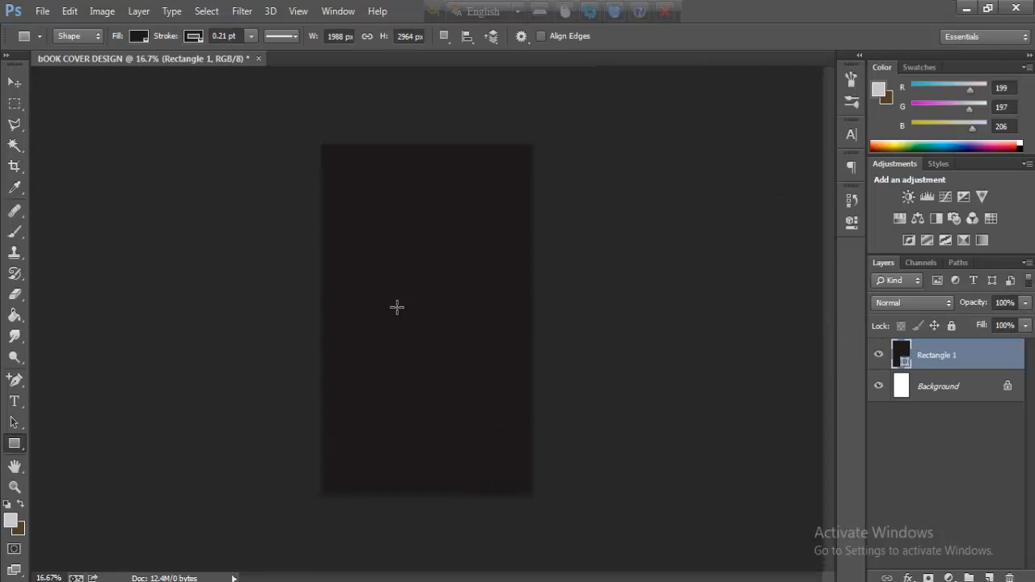
# Step: Add the letter S in Arial Bold on the dark cover and enlarge it with Free Transform to about 6186%
pyautogui.click(14, 401)
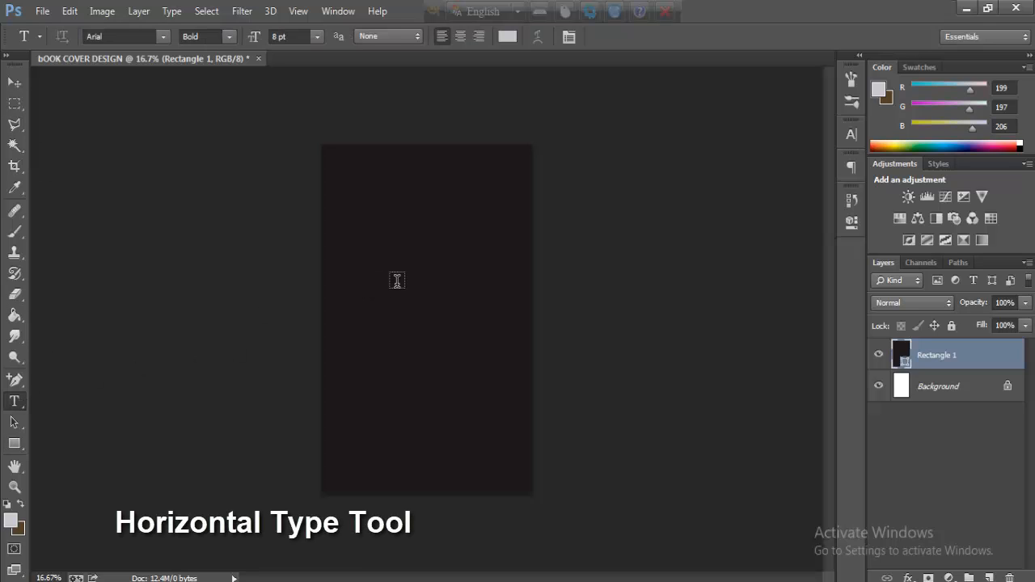
pyautogui.click(396, 280)
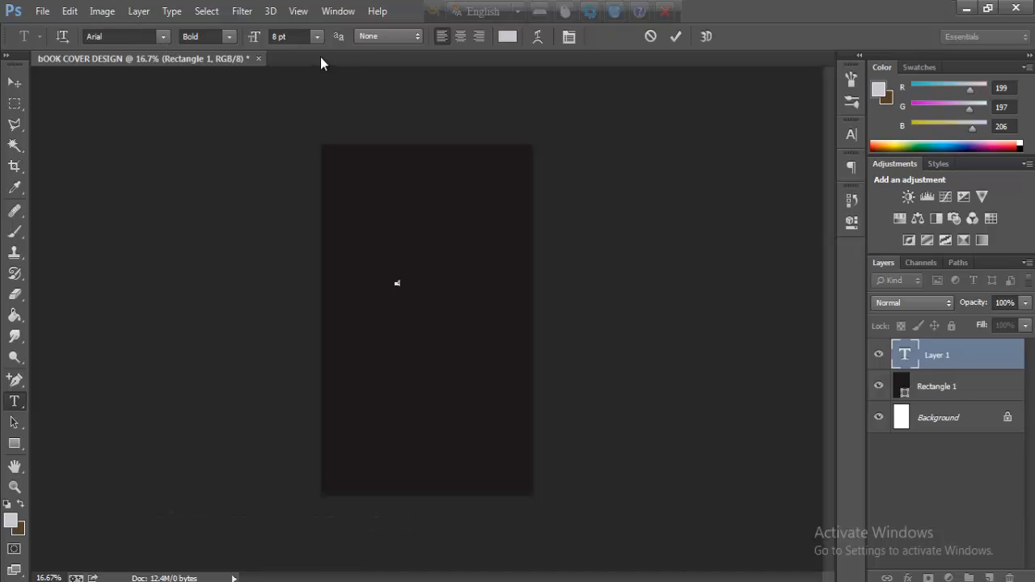
pyautogui.click(69, 10)
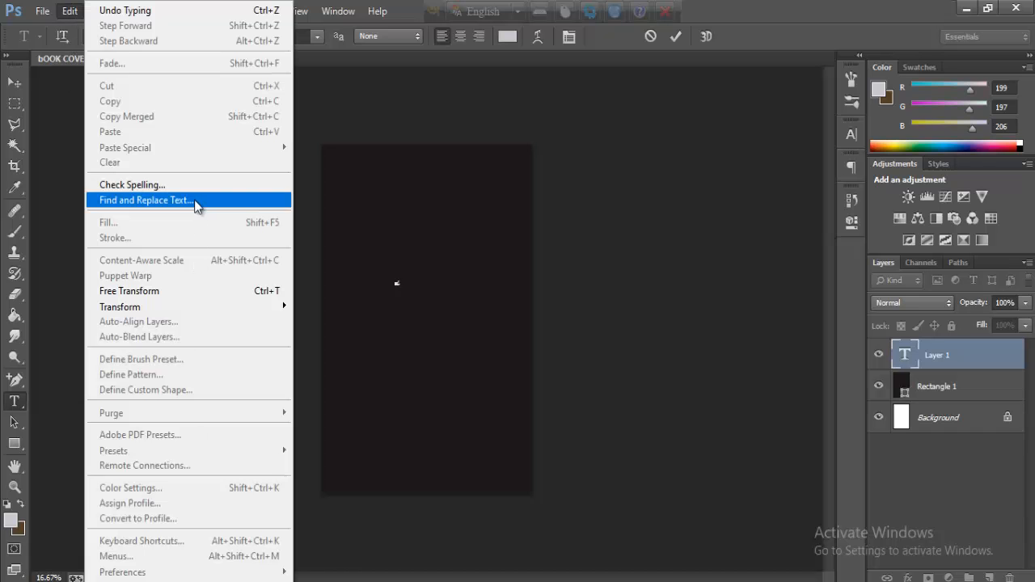
pyautogui.click(204, 290)
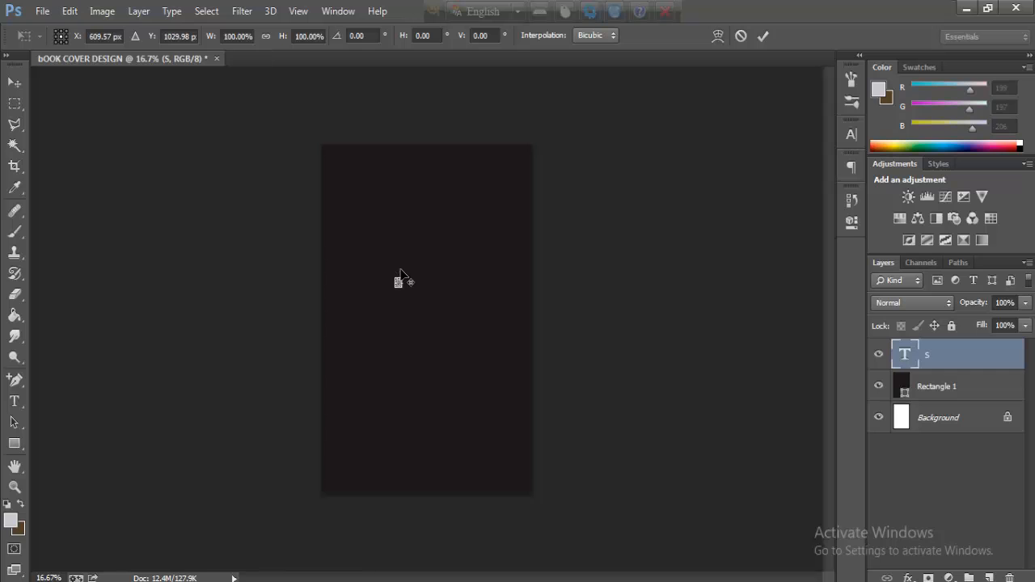
pyautogui.moveTo(402, 278); pyautogui.dragTo(595, 131)
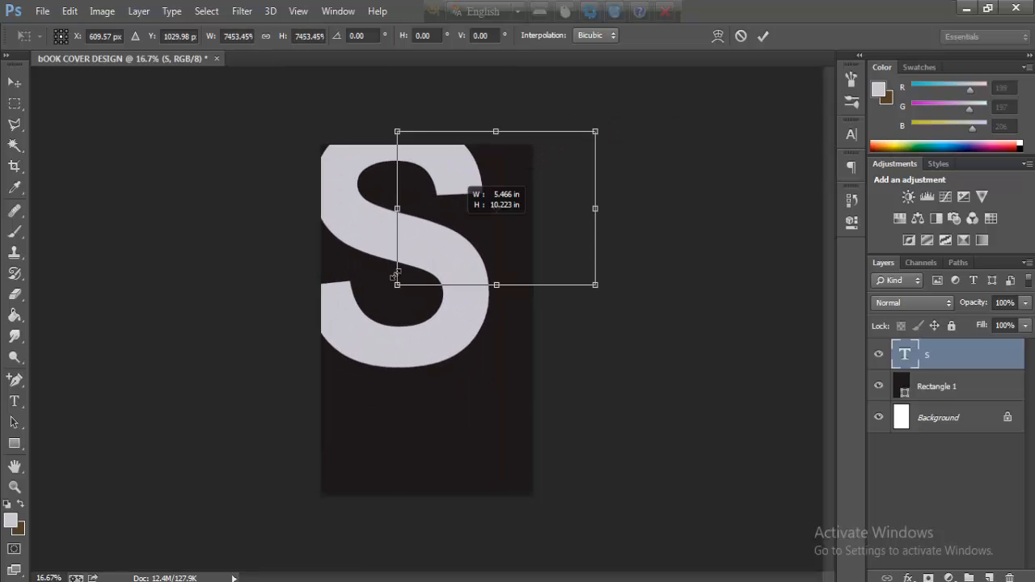
pyautogui.press('Return')
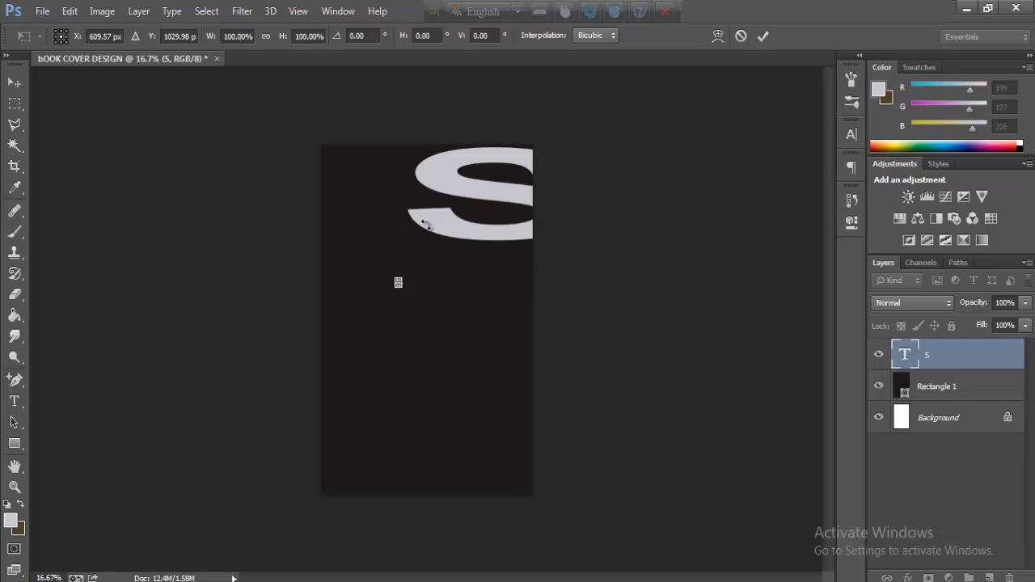
pyautogui.moveTo(410, 273); pyautogui.dragTo(536, 132)
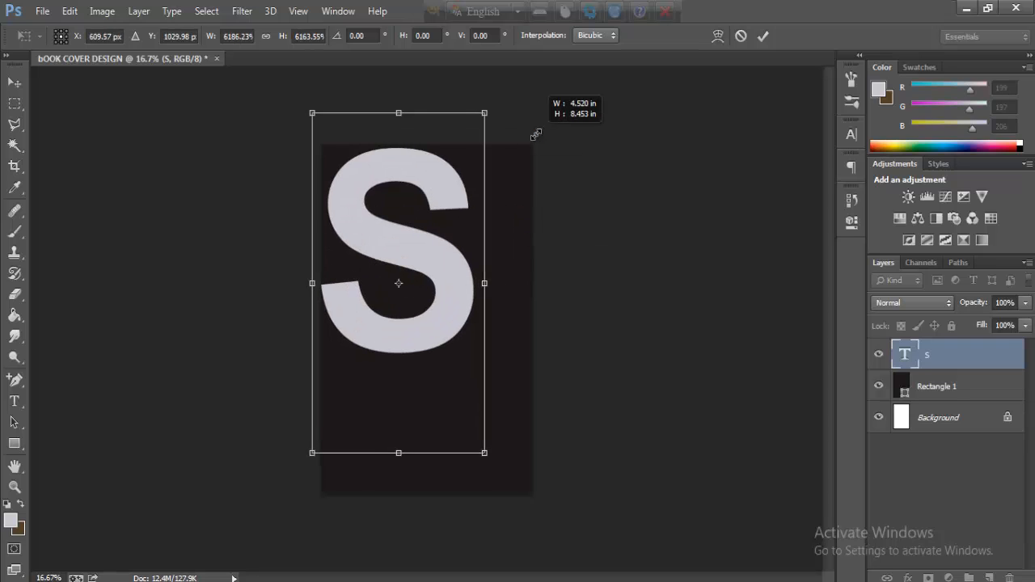
# Step: Move the letter S to the middle of the cover and stretch its height to about 7700%
pyautogui.moveTo(374, 230); pyautogui.dragTo(408, 308)
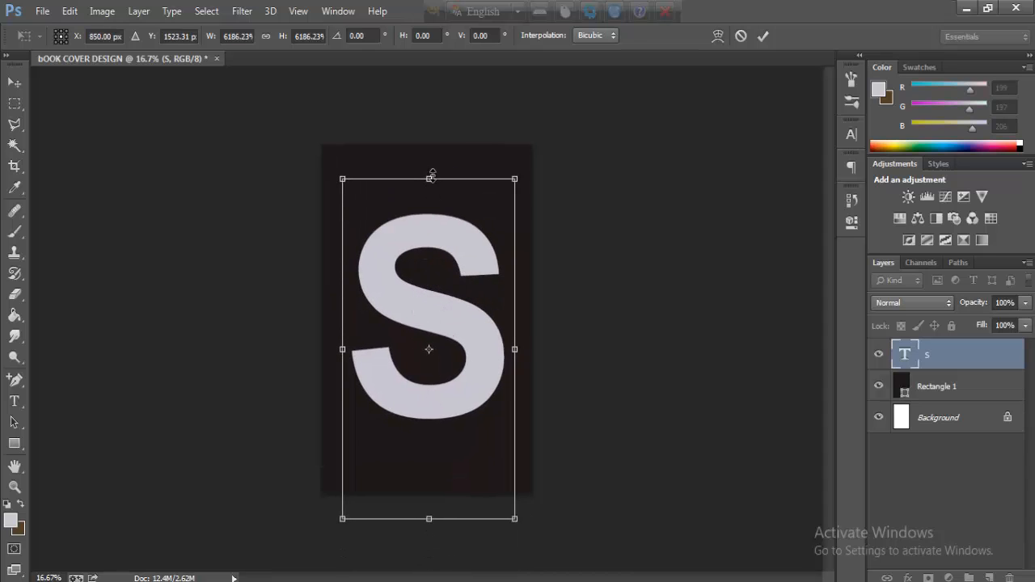
pyautogui.moveTo(431, 174); pyautogui.dragTo(429, 153)
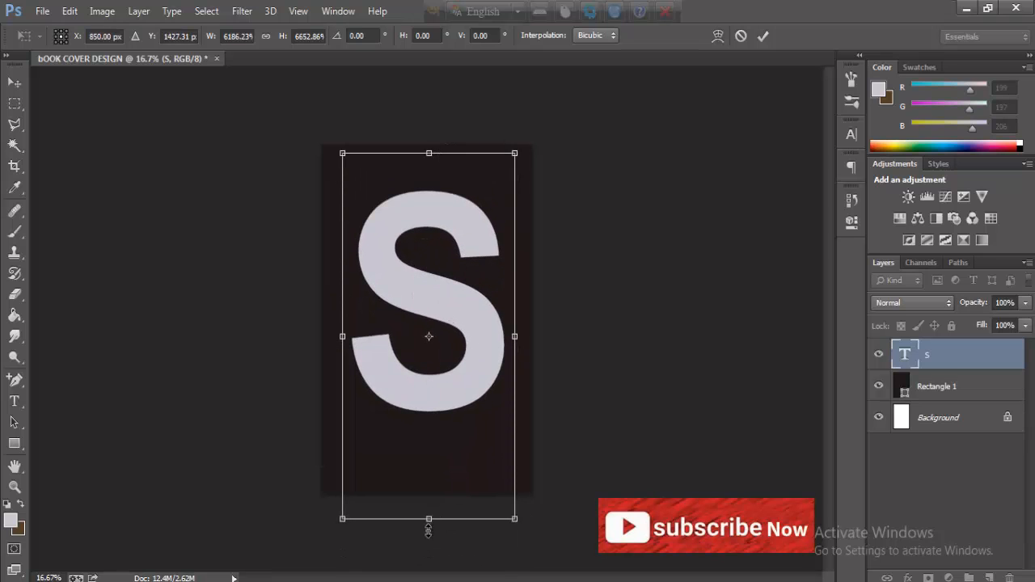
pyautogui.moveTo(429, 530); pyautogui.dragTo(429, 575)
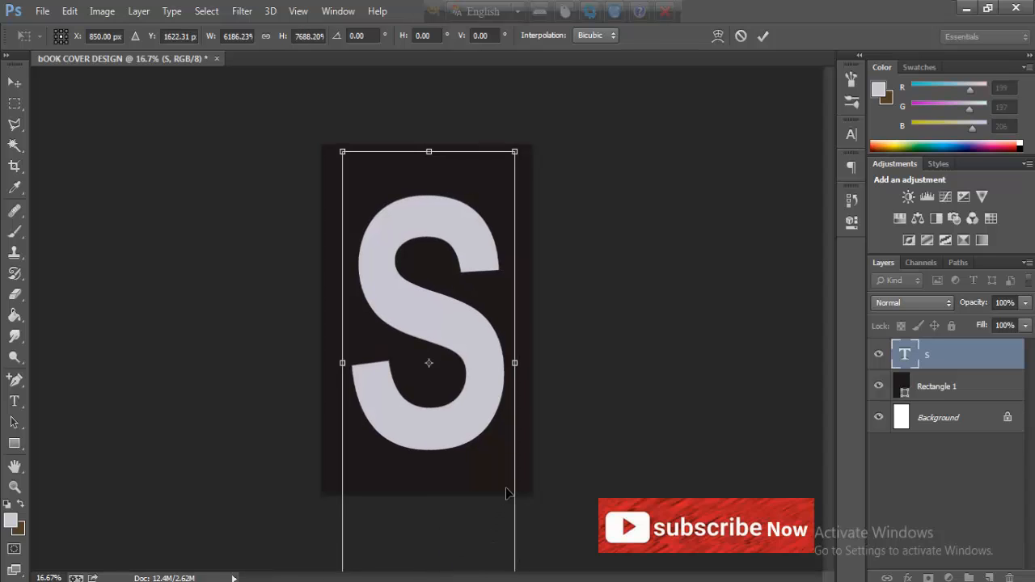
pyautogui.moveTo(506, 493); pyautogui.dragTo(506, 490)
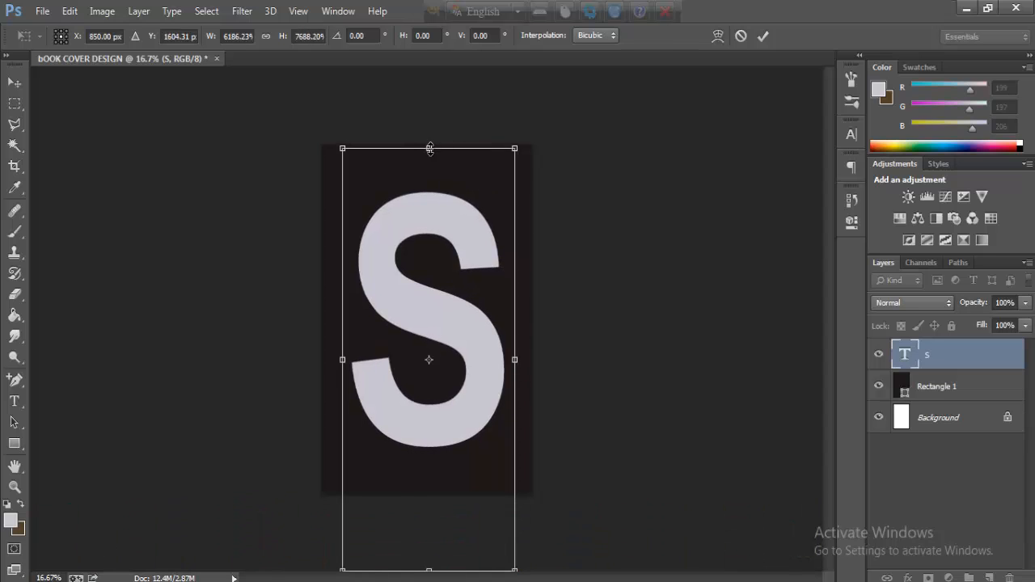
pyautogui.moveTo(429, 149); pyautogui.dragTo(429, 146)
pyautogui.press('Return')
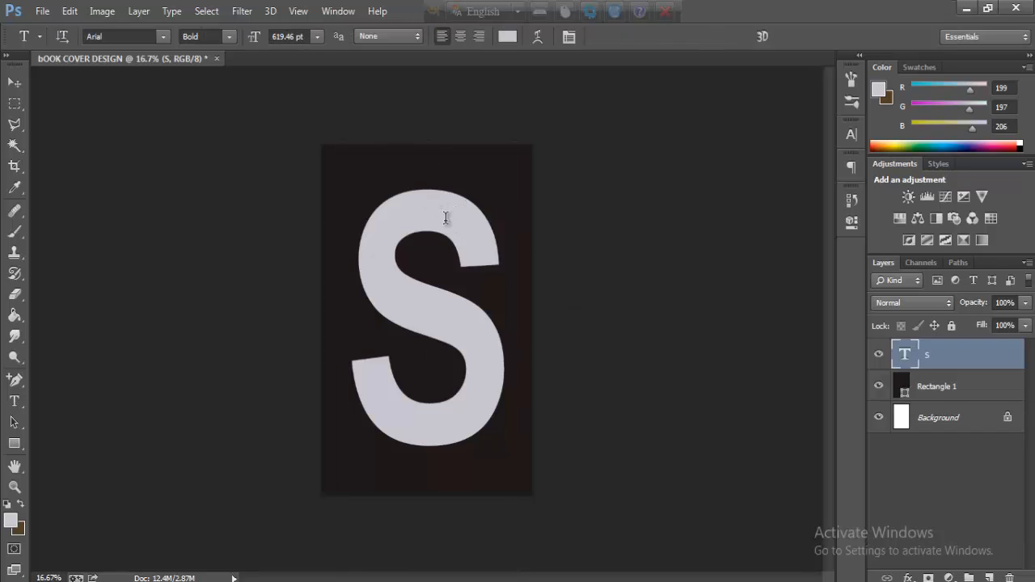
# Step: Stretch the letter S upward to about 105% height and nudge it slightly down within the cover
pyautogui.hotkey('ctrl', 't')
pyautogui.moveTo(428, 144); pyautogui.dragTo(428, 126)
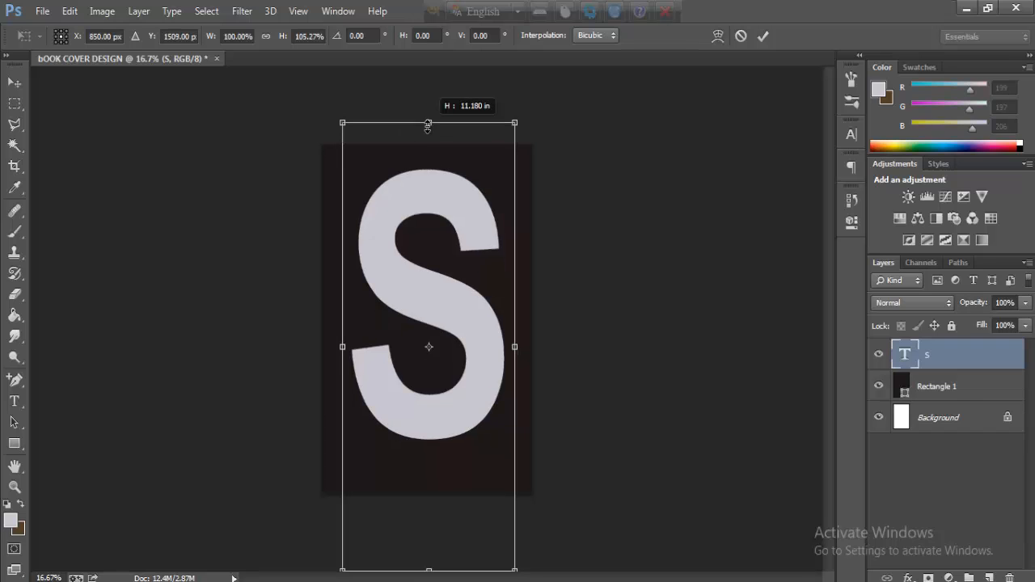
pyautogui.press('Down')
pyautogui.press('Down')
pyautogui.press('Down')
pyautogui.press('Down')
pyautogui.press('Down')
pyautogui.press('Down')
pyautogui.press('Down')
pyautogui.press('Down')
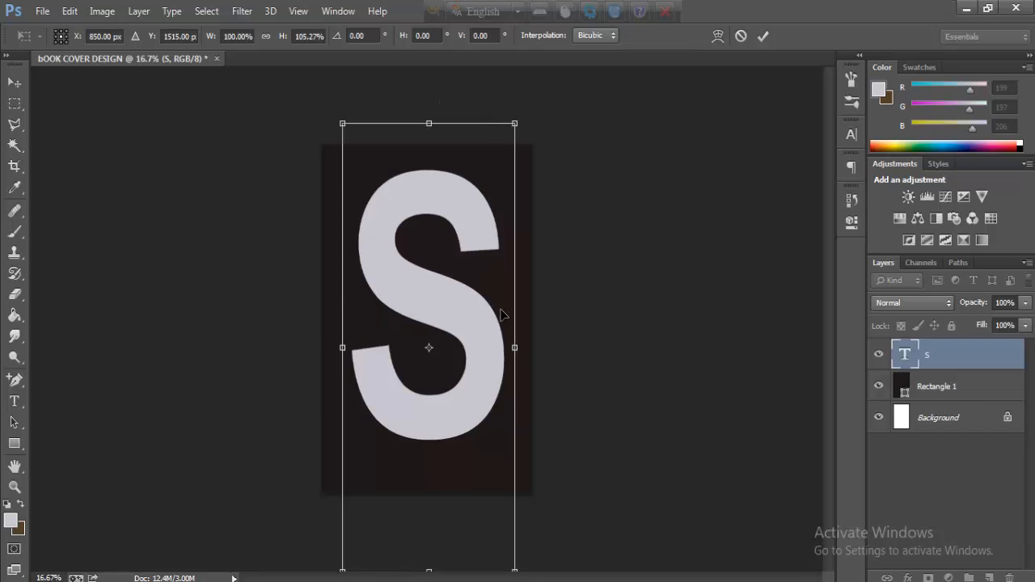
pyautogui.press('Return')
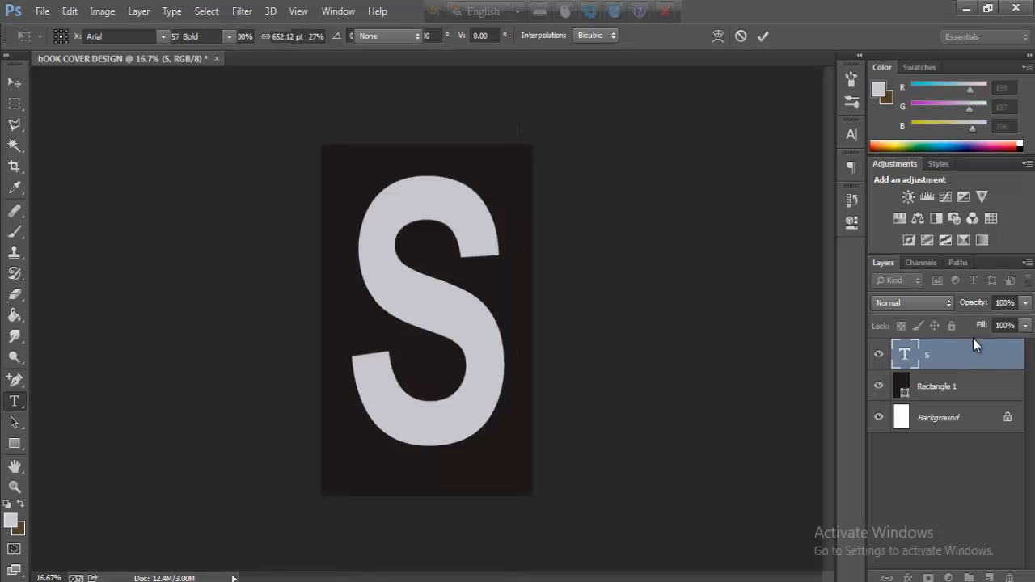
# Step: Reduce the S text layer's opacity to 10%
pyautogui.click(1024, 304)
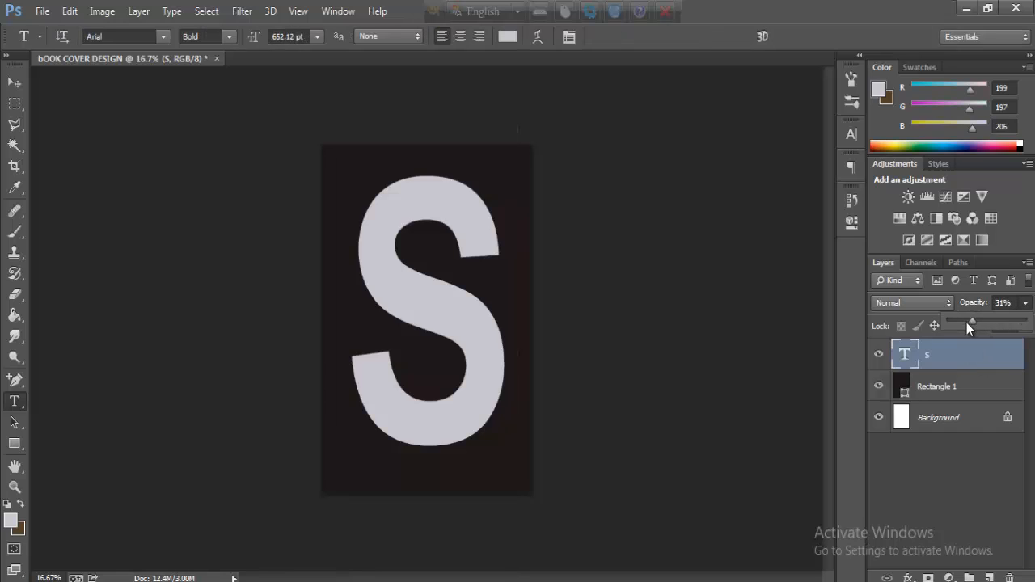
pyautogui.moveTo(966, 322); pyautogui.dragTo(959, 324)
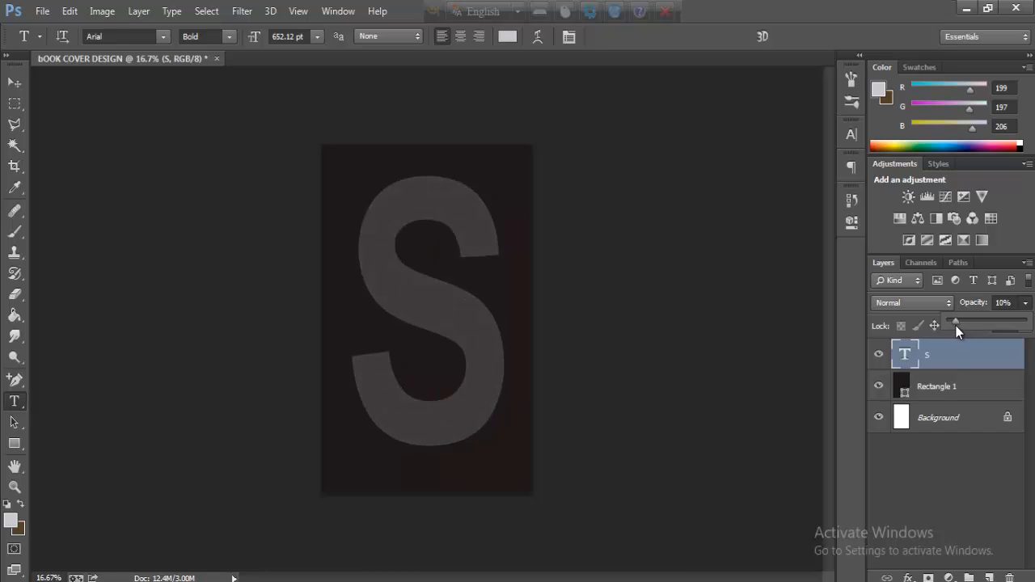
pyautogui.click(716, 343)
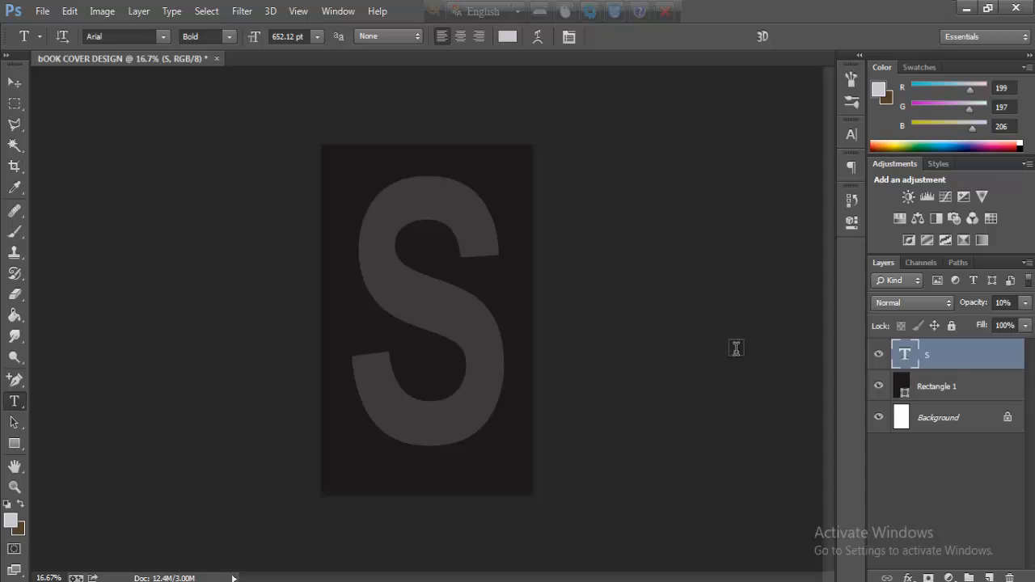
# Step: Recolor the cover's background rectangle to dark grey #34302f
pyautogui.doubleClick(905, 393)
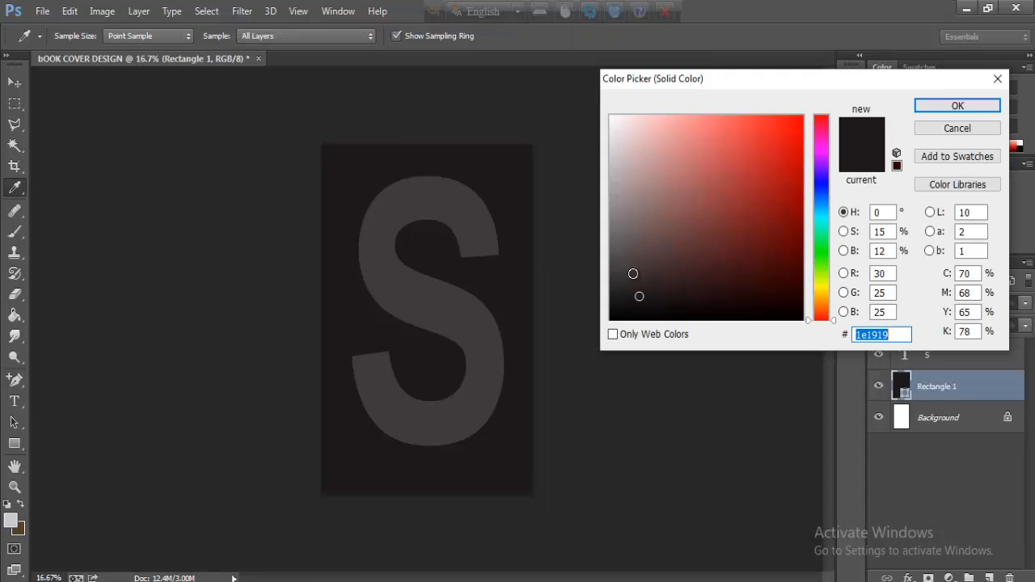
pyautogui.click(638, 274)
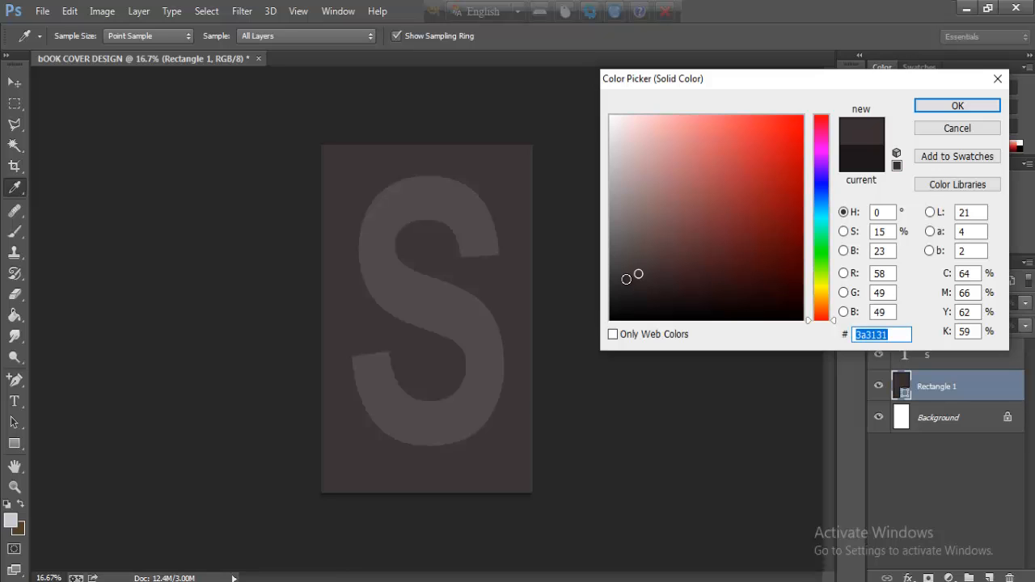
pyautogui.click(625, 279)
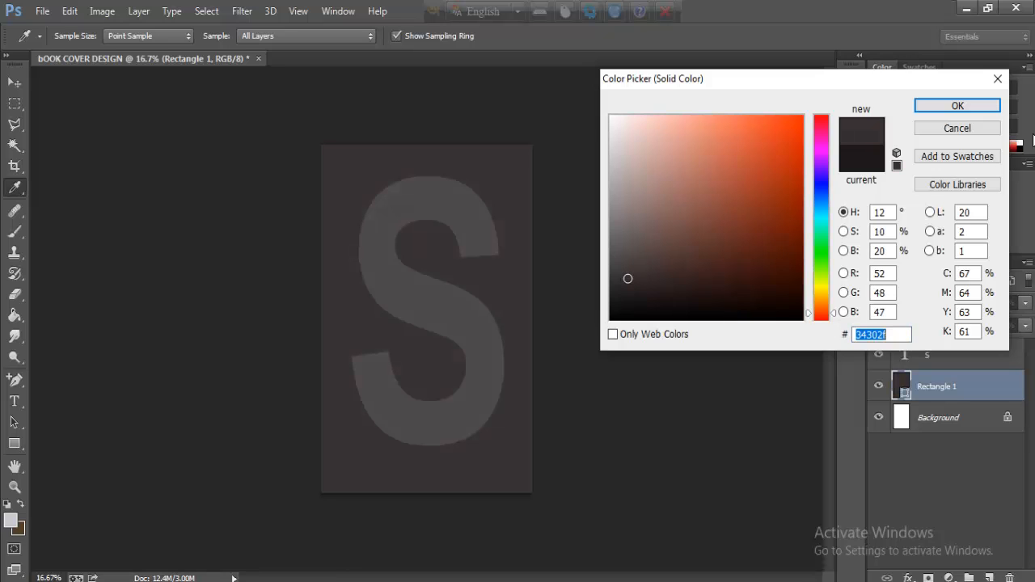
pyautogui.click(957, 108)
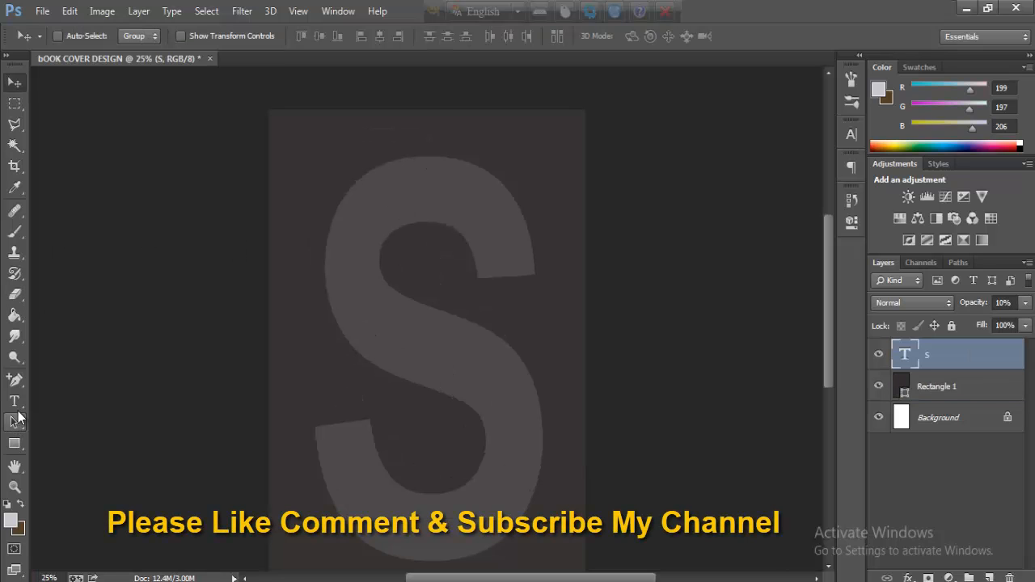
# Step: Add the text I WELL in Arial Bold at 30 pt and place it over the upper curve of the letter S
pyautogui.click(15, 401)
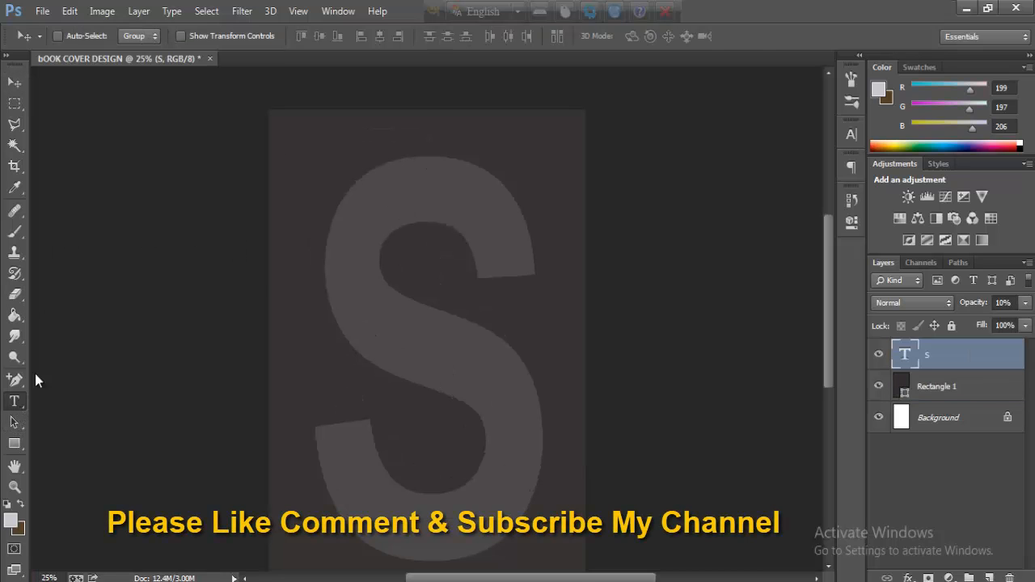
pyautogui.click(298, 121)
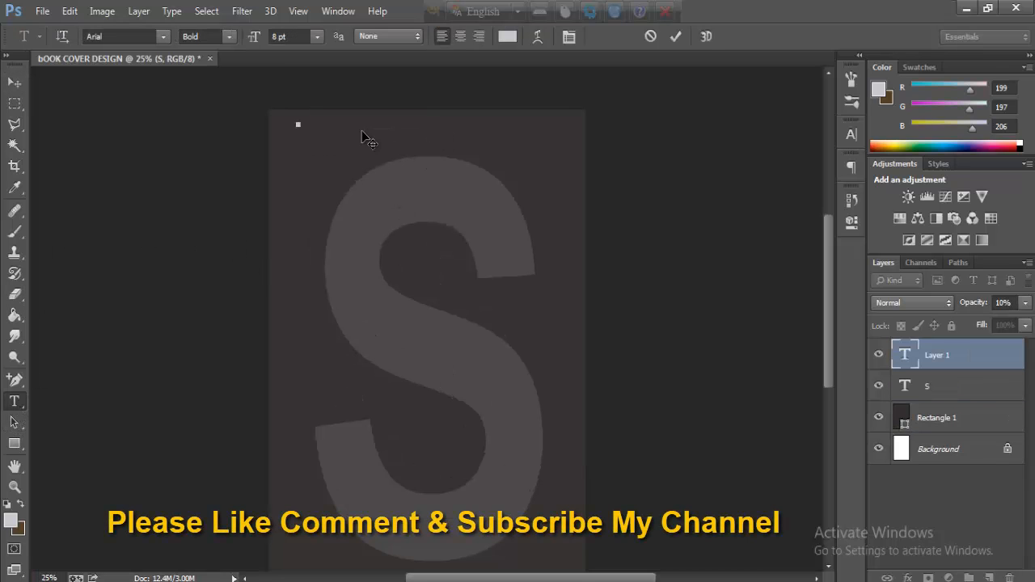
pyautogui.click(316, 37)
pyautogui.click(309, 238)
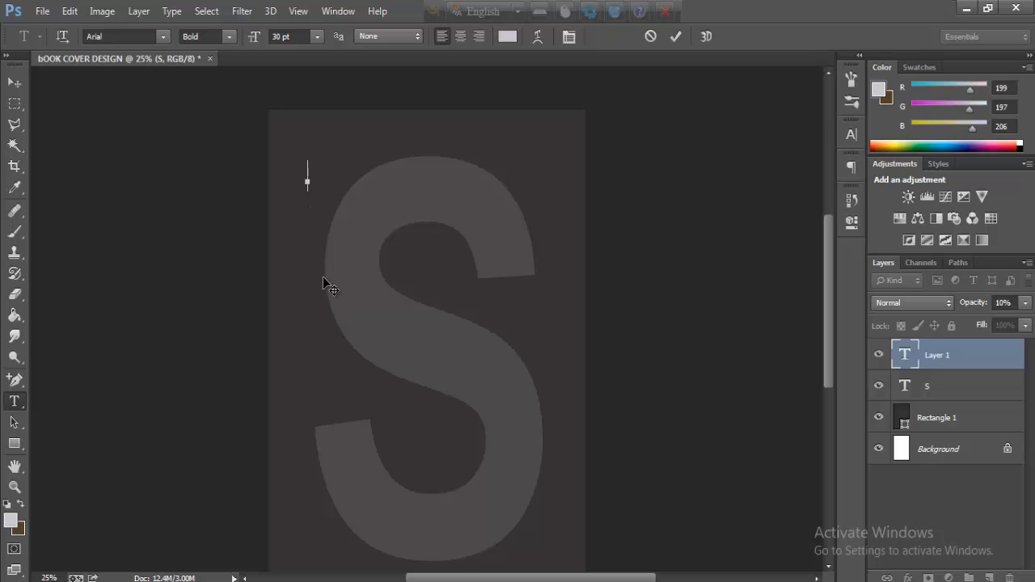
pyautogui.write('JE')
pyautogui.press('BackSpace')
pyautogui.write('WELL')
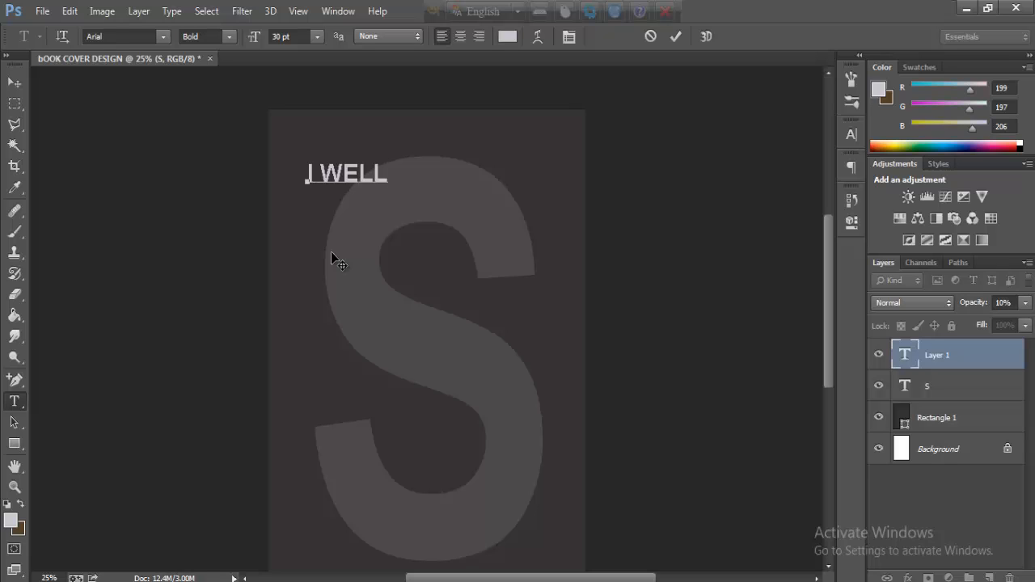
pyautogui.moveTo(383, 293); pyautogui.dragTo(466, 308)
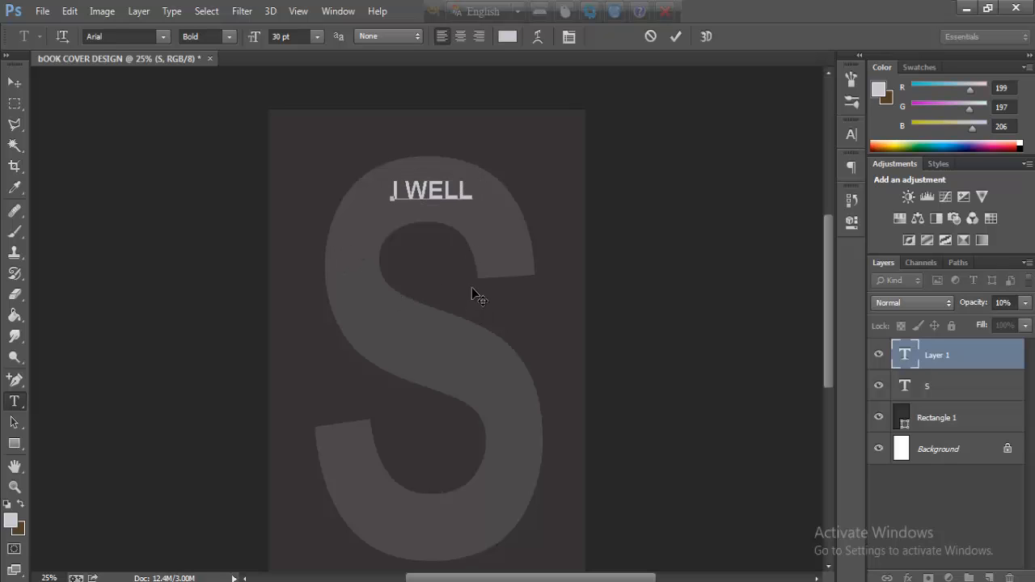
pyautogui.click(668, 36)
# Step: Enlarge the I WELL text proportionally to about 279% with Free Transform
pyautogui.click(69, 11)
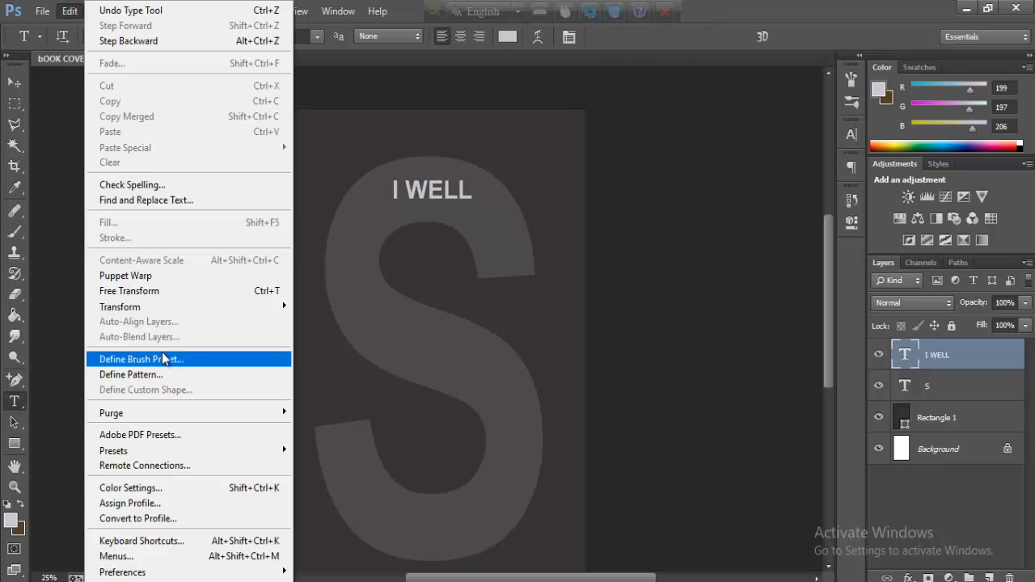
pyautogui.click(157, 289)
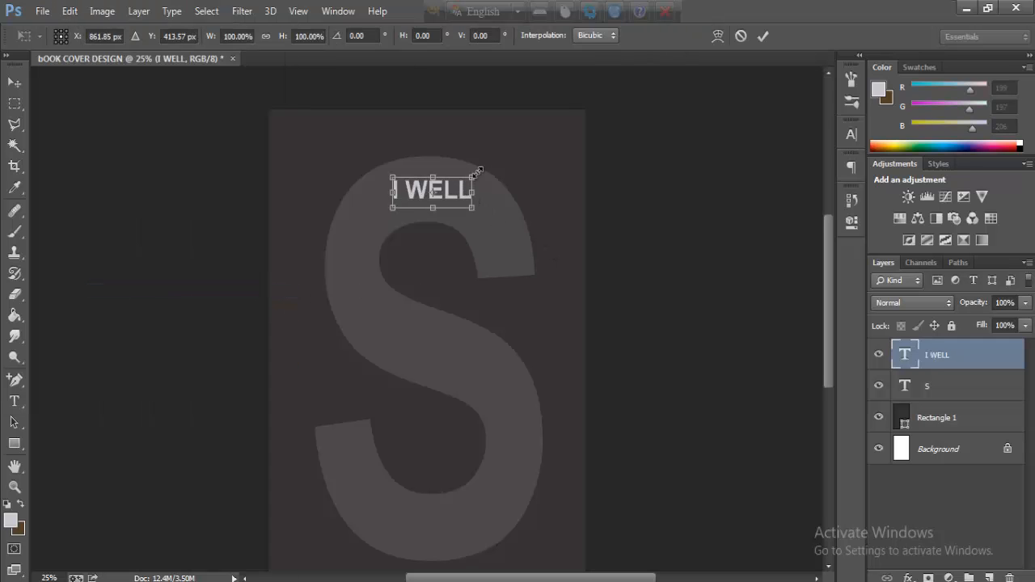
pyautogui.moveTo(478, 171); pyautogui.dragTo(539, 128)
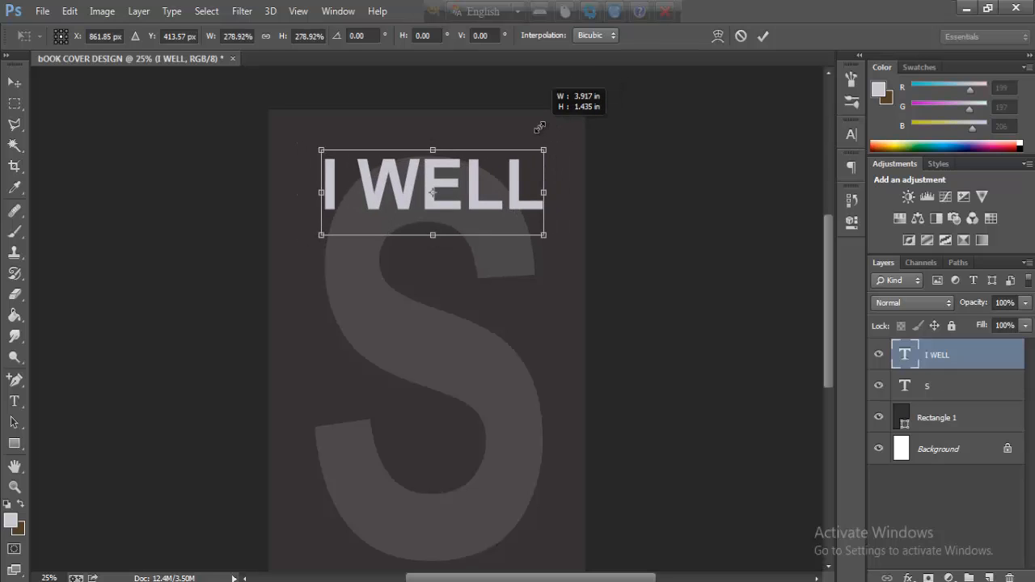
pyautogui.press('t')
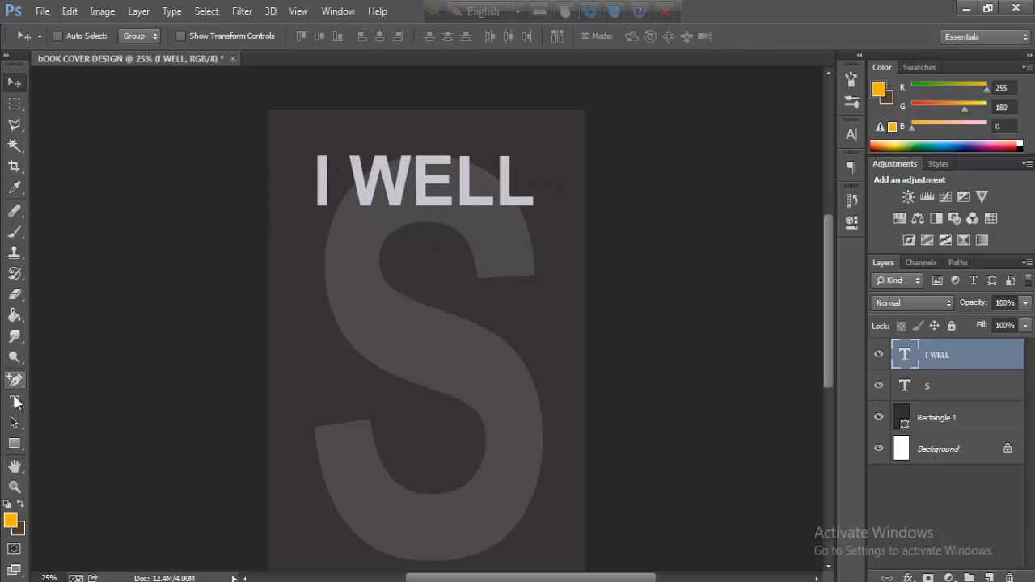
# Step: Recolor the whole I WELL text to orange #fab309
pyautogui.click(14, 401)
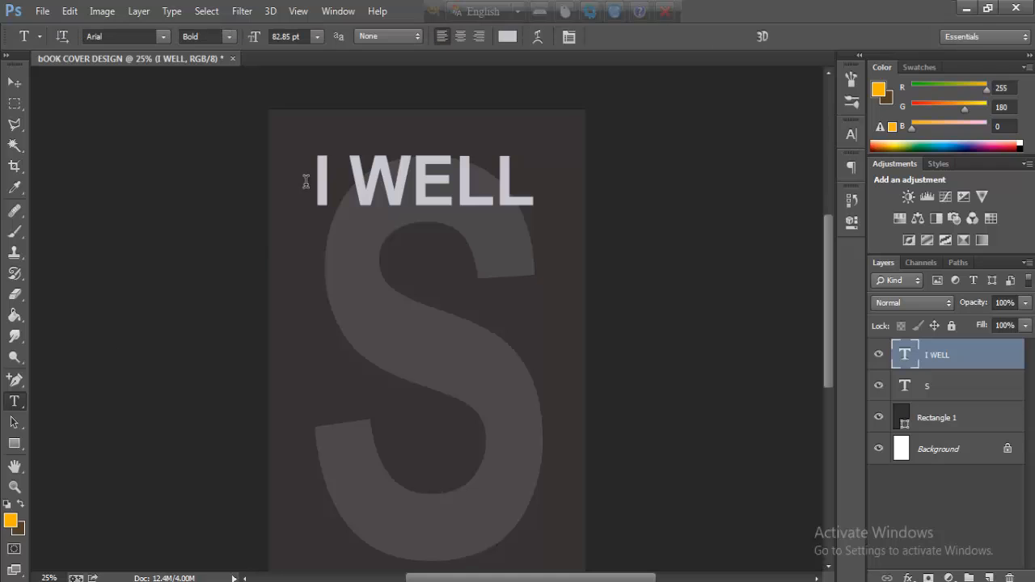
pyautogui.moveTo(314, 182); pyautogui.dragTo(556, 168)
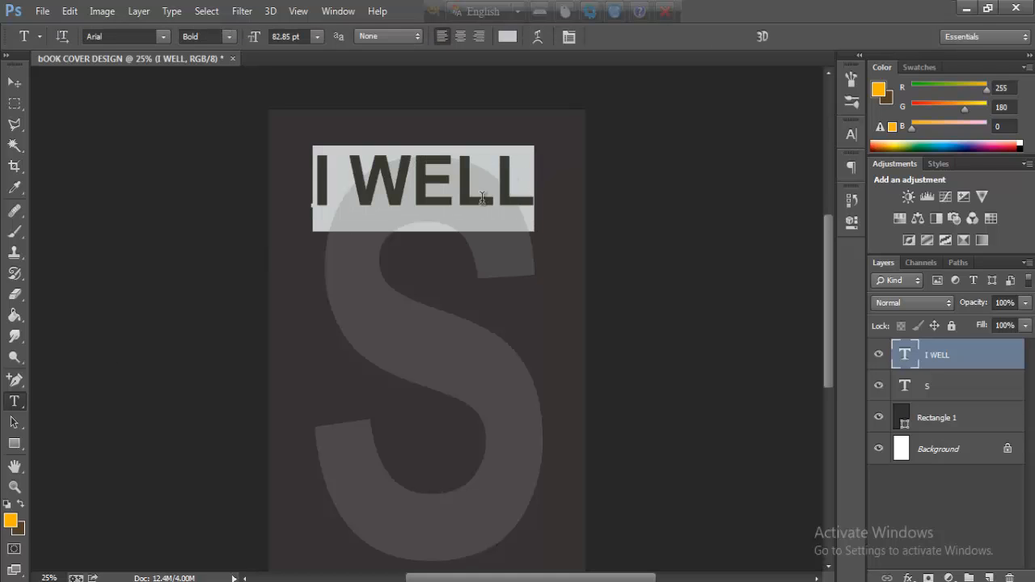
pyautogui.click(878, 89)
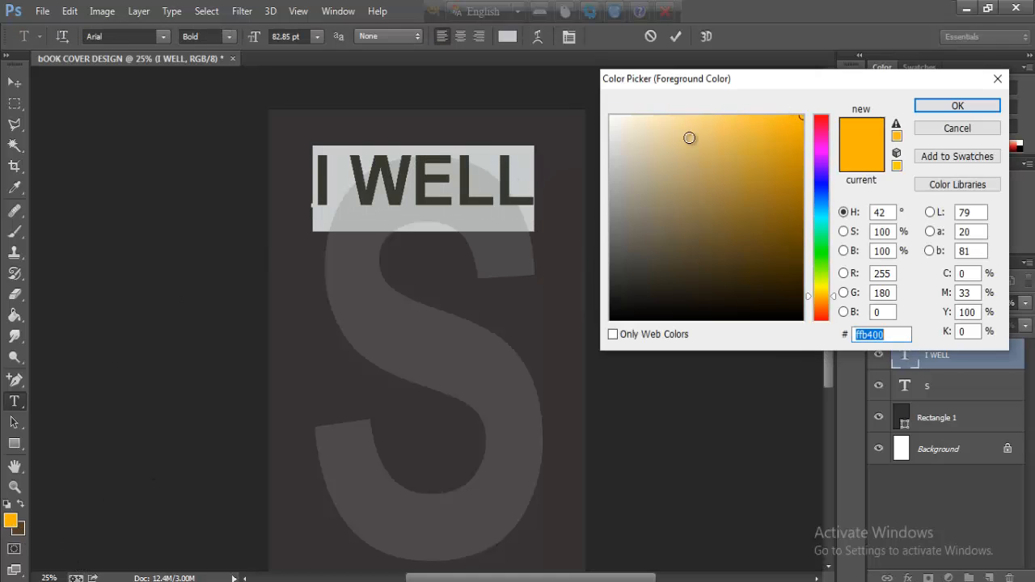
pyautogui.click(806, 125)
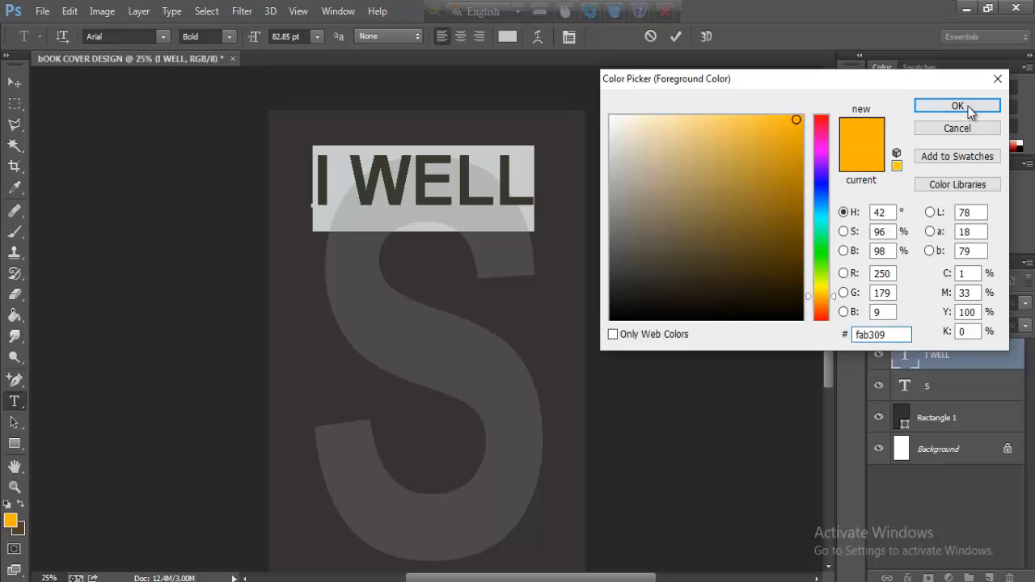
pyautogui.click(966, 106)
pyautogui.click(423, 231)
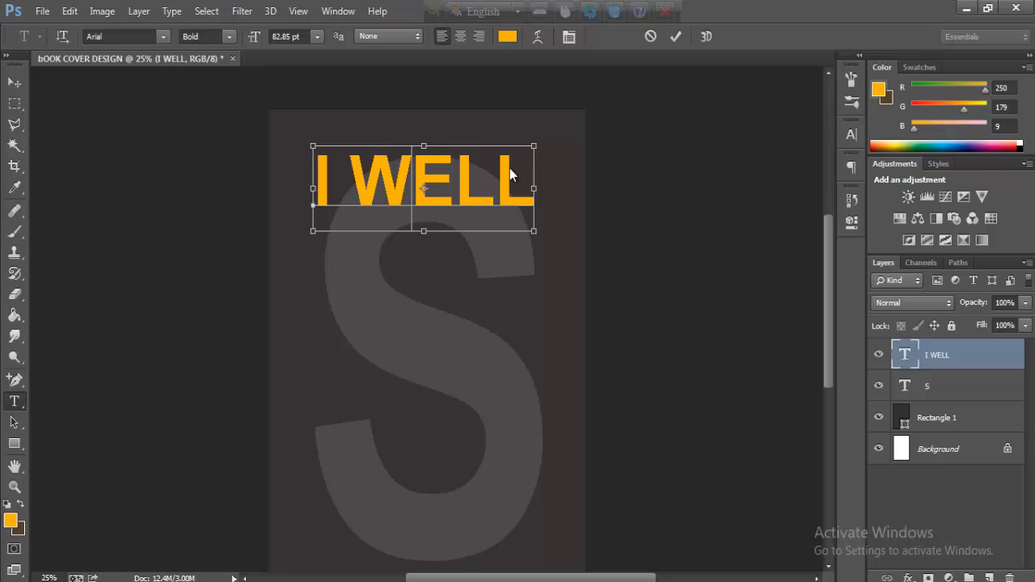
pyautogui.click(674, 36)
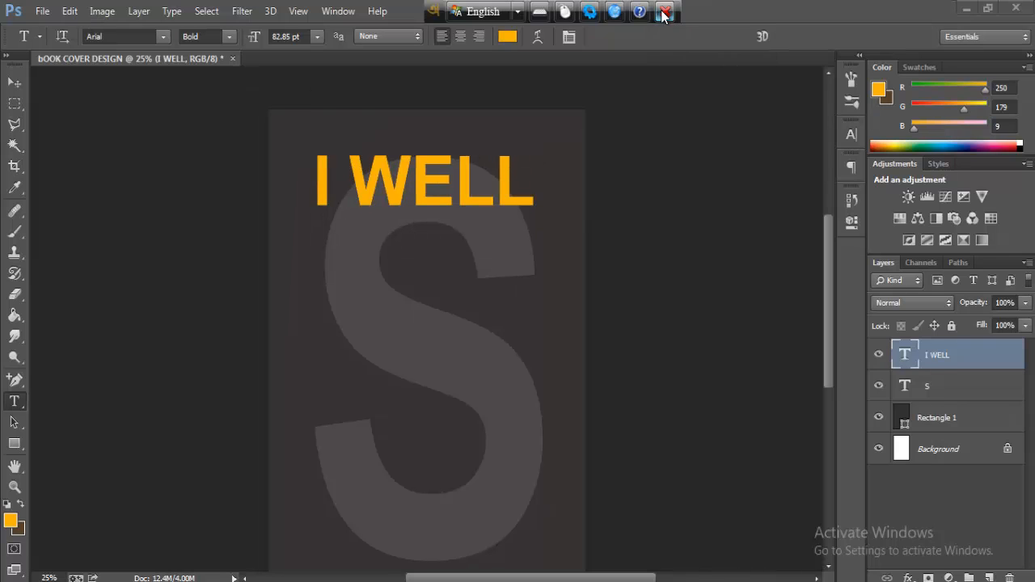
# Step: Close the floating keyboard-language toolbar and scale the I WELL text down to about 83% with Free Transform
pyautogui.click(663, 13)
pyautogui.click(691, 55)
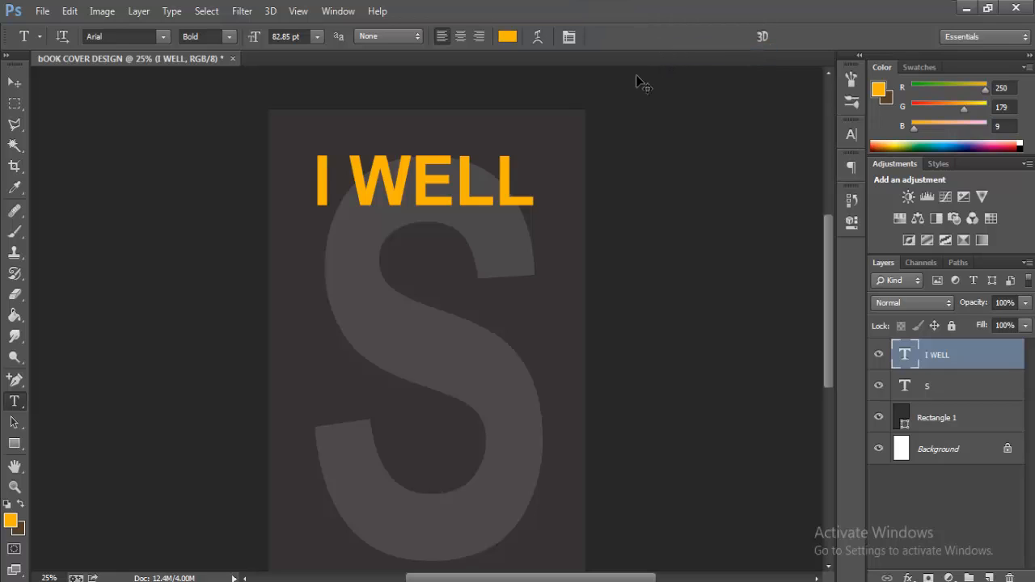
pyautogui.hotkey('ctrl', 't')
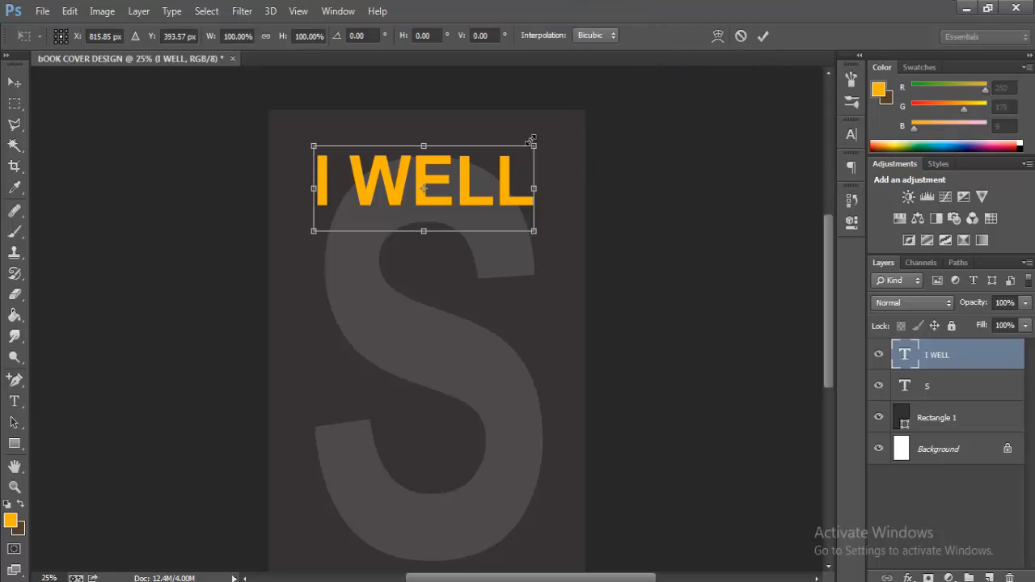
pyautogui.moveTo(527, 142)
pyautogui.mouseDown()
pyautogui.moveTo(534, 151)
pyautogui.moveTo(506, 160)
pyautogui.moveTo(515, 156)
pyautogui.mouseUp()
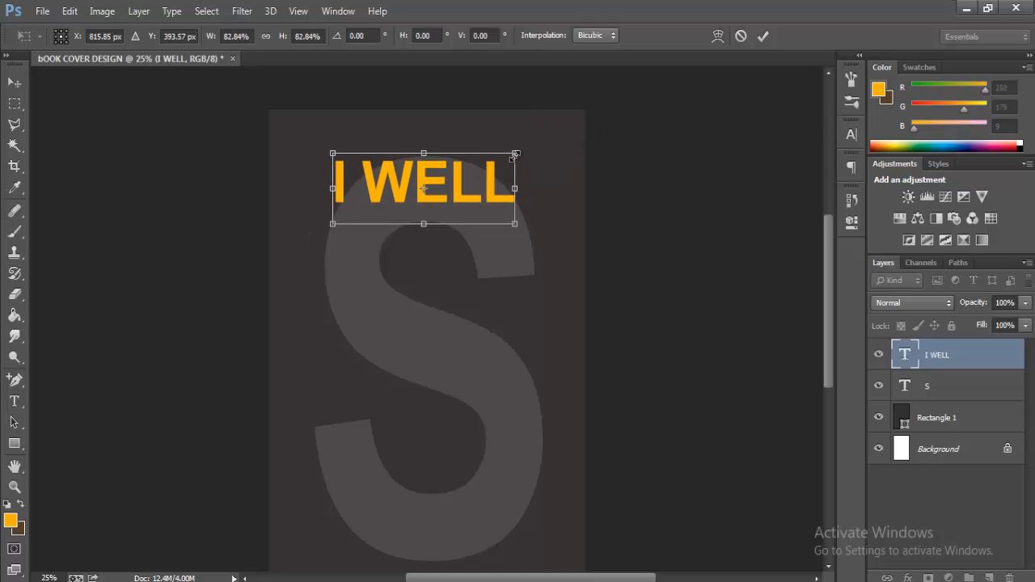
pyautogui.press('t')
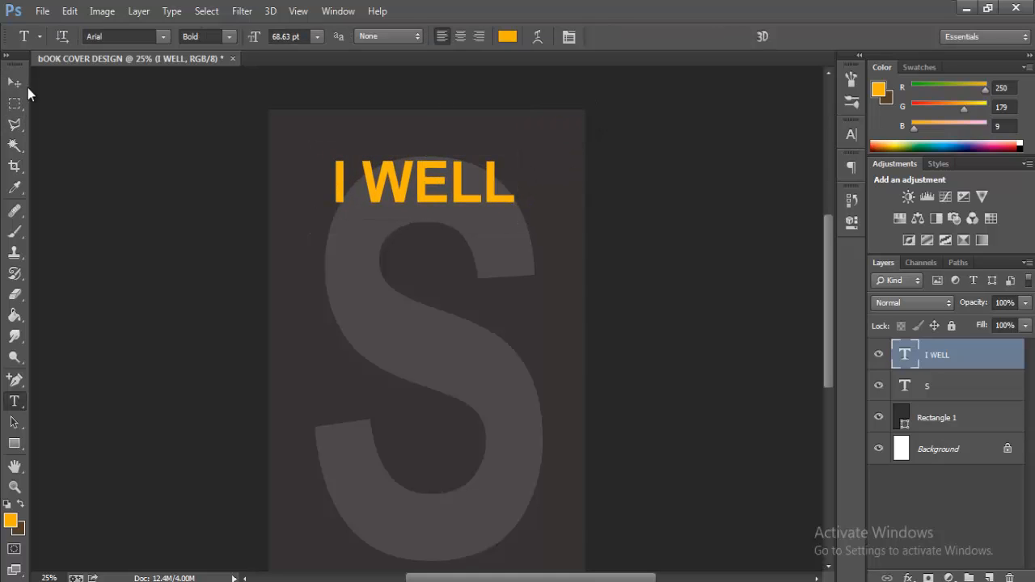
# Step: Nudge the I WELL text slightly to the right over the letter S
pyautogui.click(11, 84)
pyautogui.press('Right')
pyautogui.press('Right')
pyautogui.press('Right')
pyautogui.press('Right')
pyautogui.press('Right')
pyautogui.press('Right')
pyautogui.press('Right')
pyautogui.press('Right')
pyautogui.press('Right')
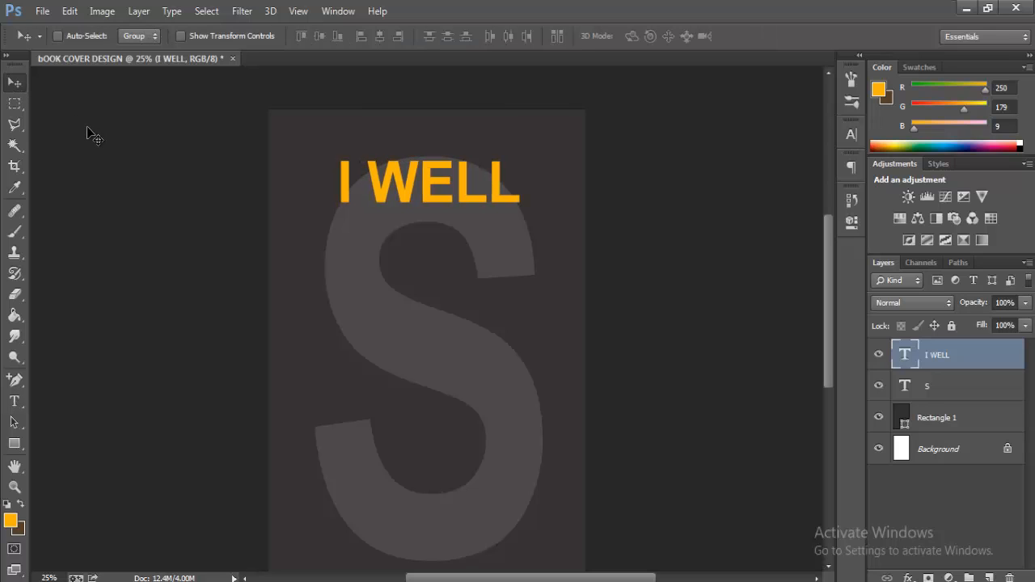
pyautogui.press('Right')
pyautogui.press('Right')
pyautogui.press('Right')
pyautogui.press('Right')
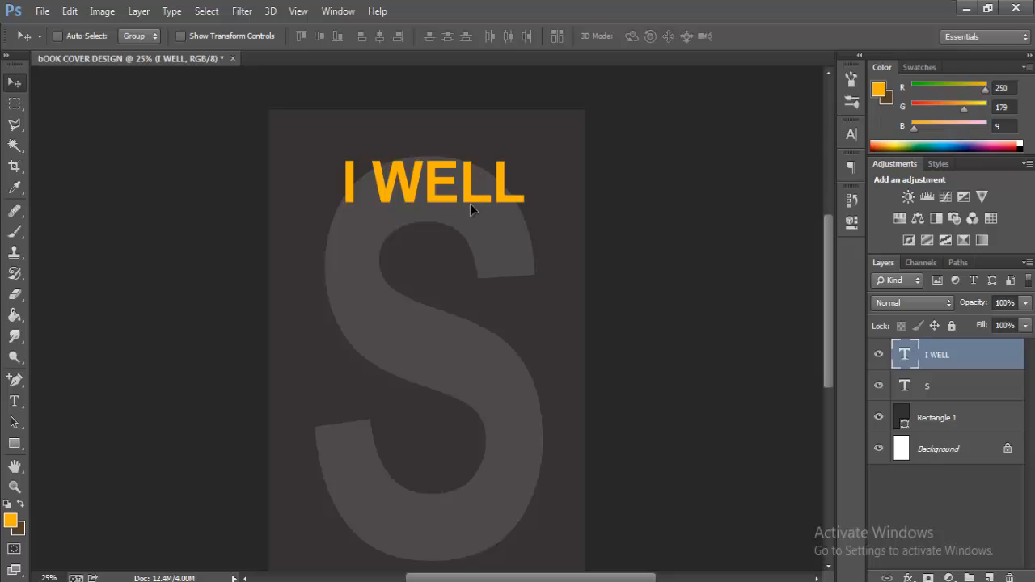
# Step: Duplicate the I WELL text directly below the original and change the copy's wording to TEACH
pyautogui.moveTo(470, 203); pyautogui.dragTo(472, 256)
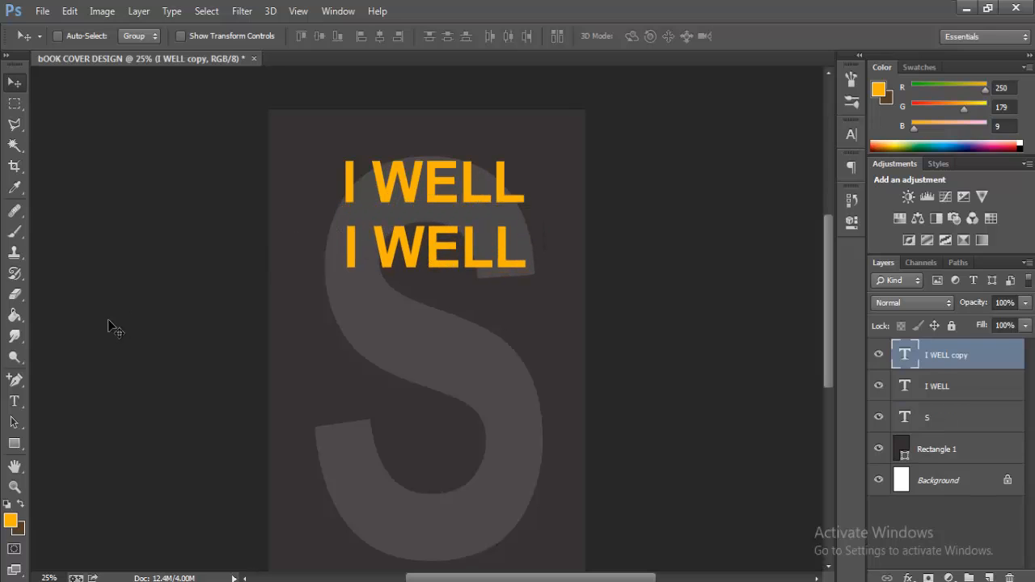
pyautogui.click(14, 401)
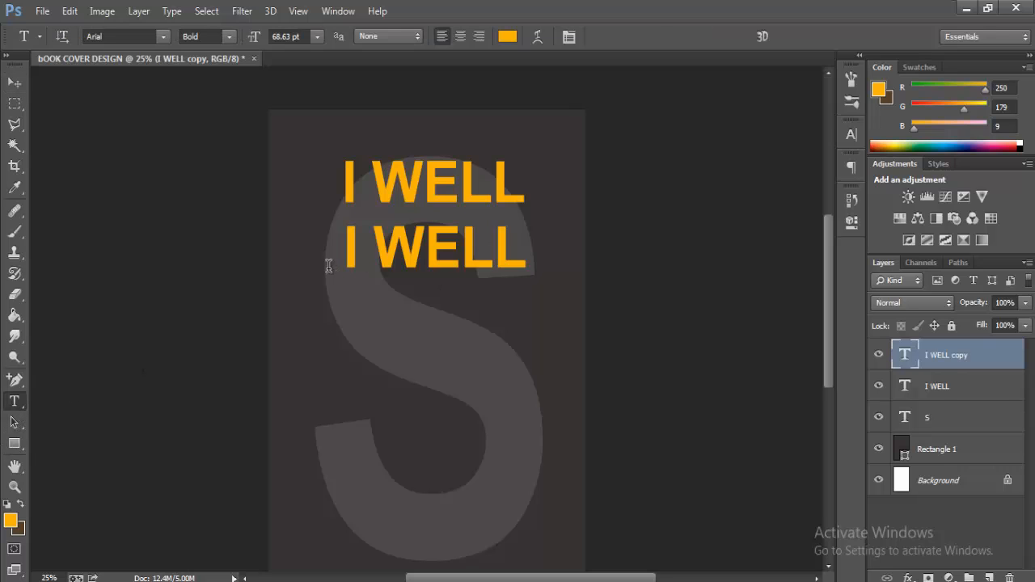
pyautogui.moveTo(348, 246); pyautogui.dragTo(538, 252)
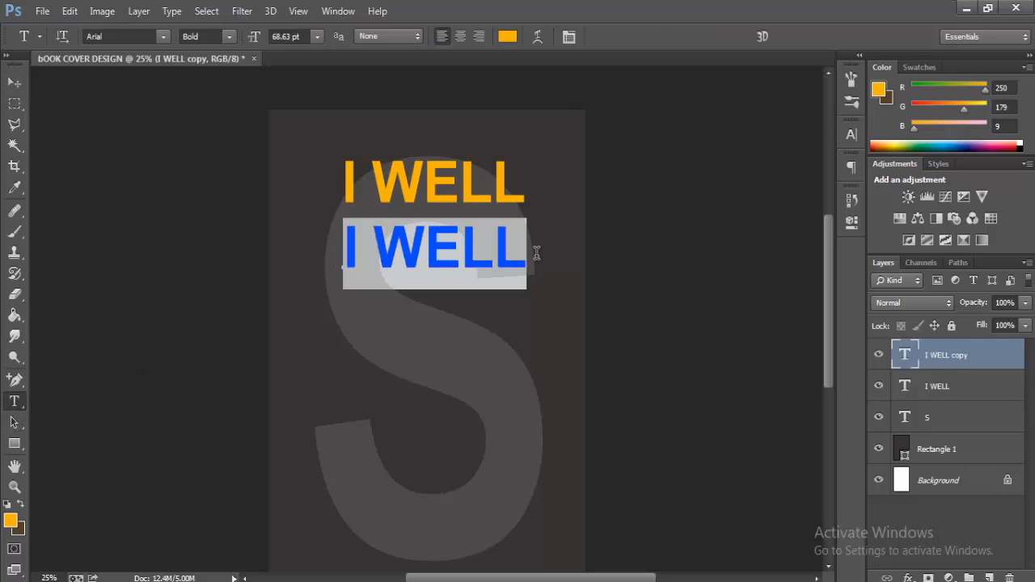
pyautogui.write('TEA')
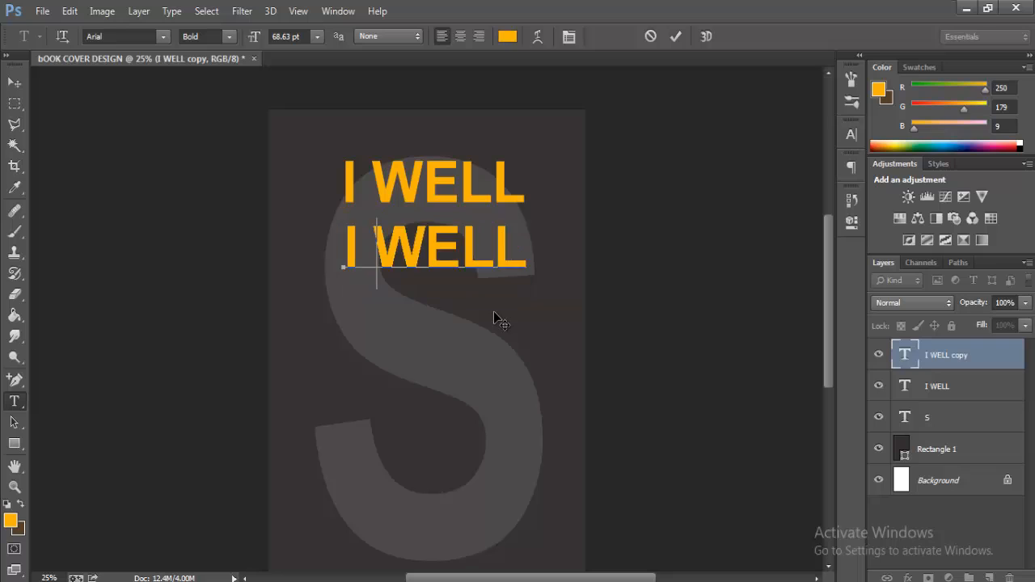
pyautogui.write('CH')
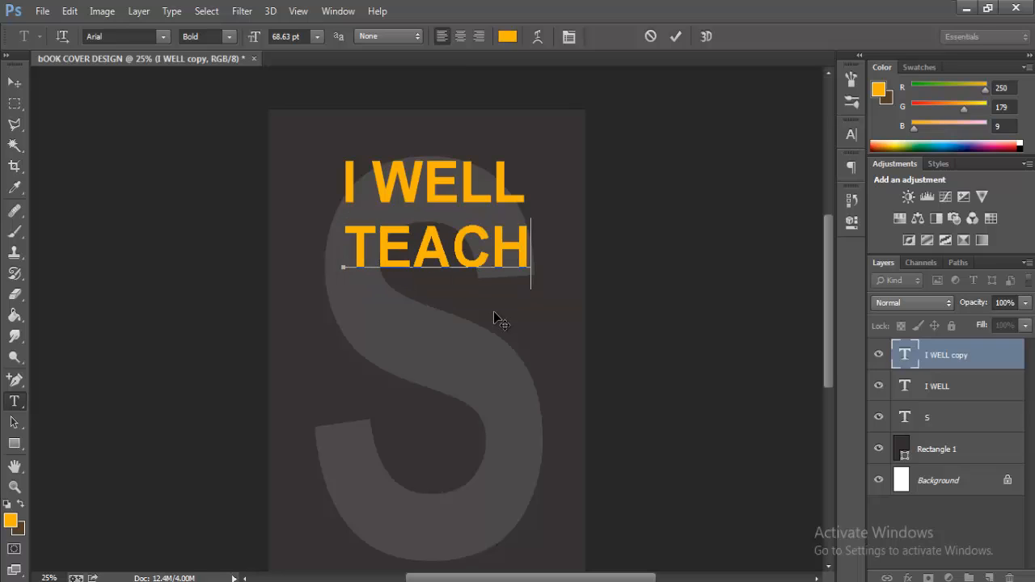
pyautogui.click(676, 37)
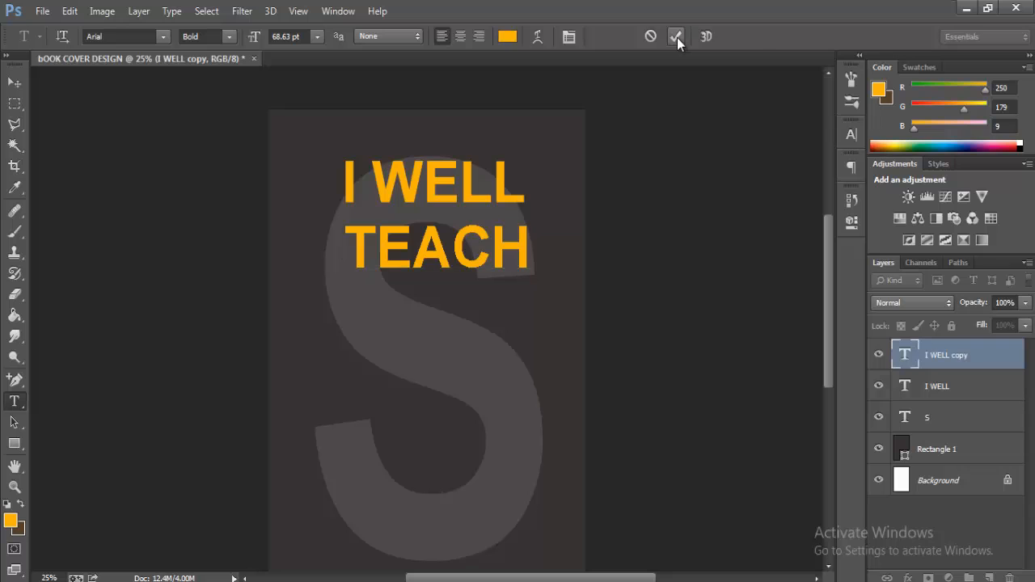
# Step: Duplicate the TEACH layer as TEACH copy and place it as a third line below TEACH
pyautogui.click(16, 83)
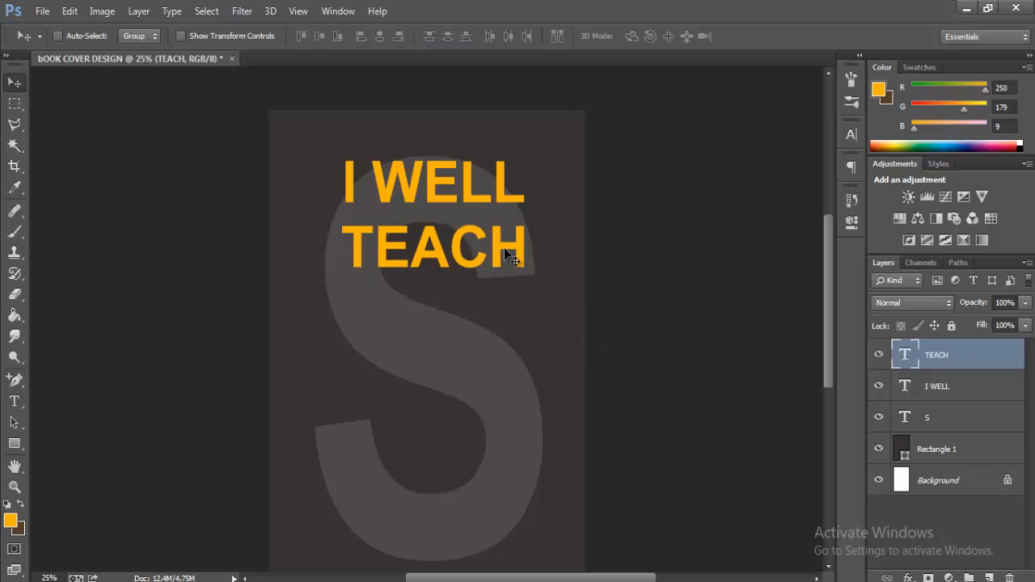
pyautogui.rightClick(944, 362)
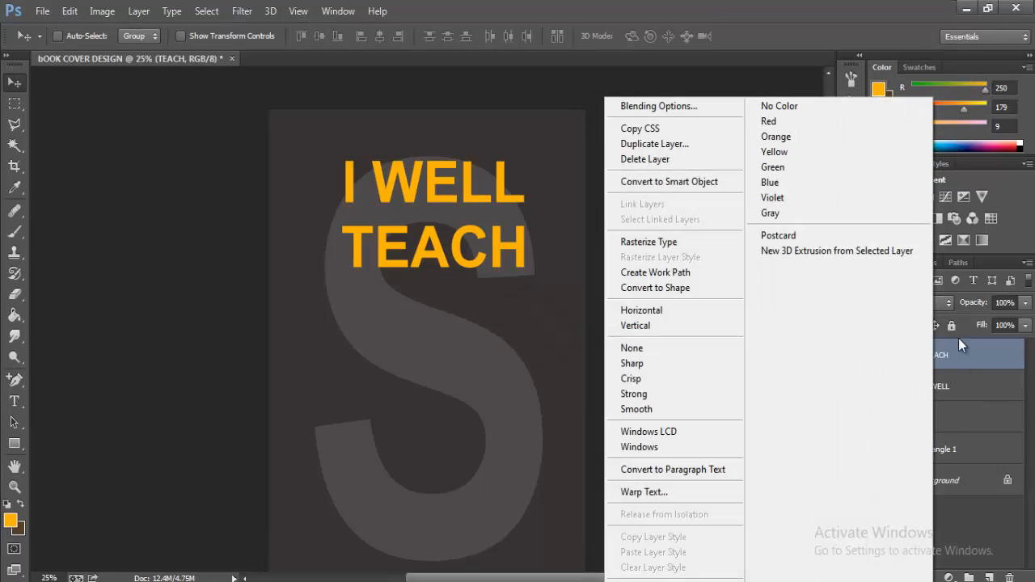
pyautogui.click(658, 143)
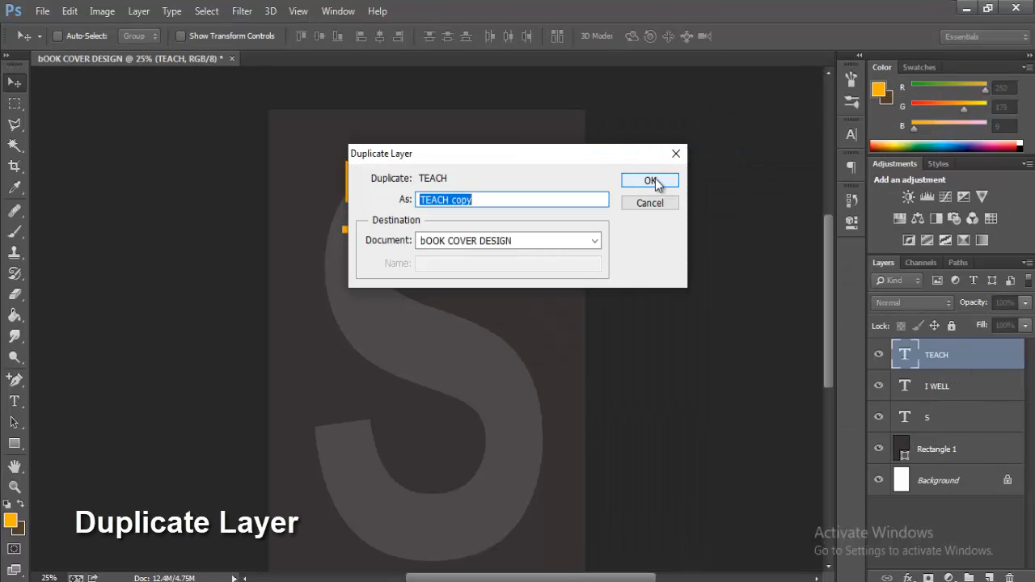
pyautogui.click(653, 179)
pyautogui.moveTo(440, 252); pyautogui.dragTo(440, 314)
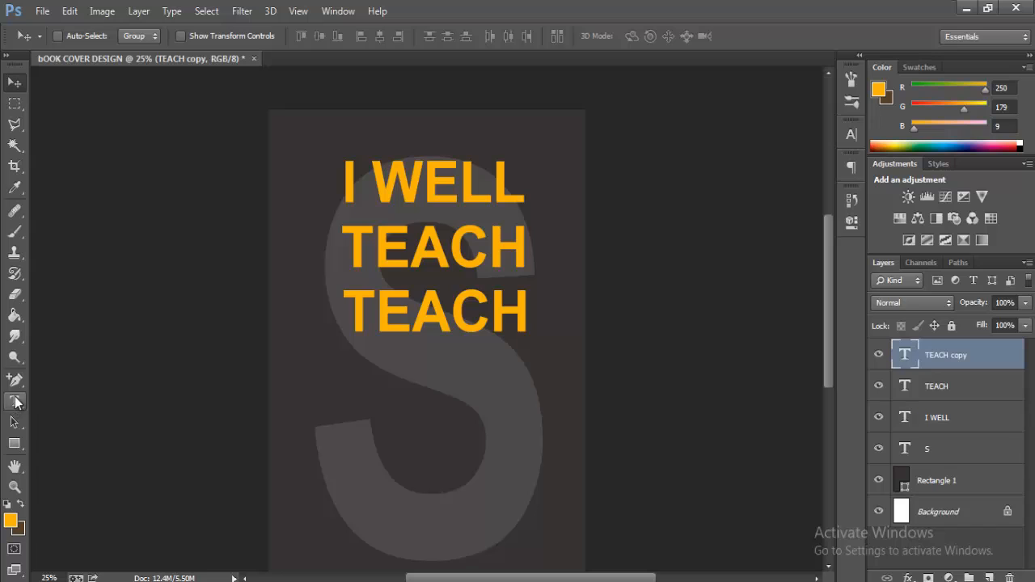
# Step: Change the third title line's wording to YOU and shift it right to centre it beneath TEACH
pyautogui.click(13, 401)
pyautogui.doubleClick(415, 310)
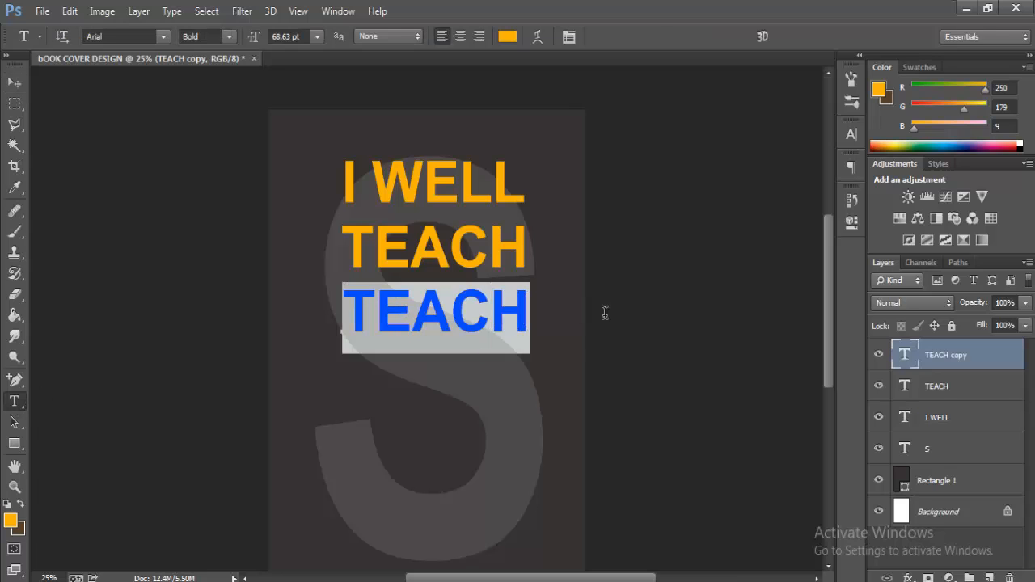
pyautogui.write('YOU')
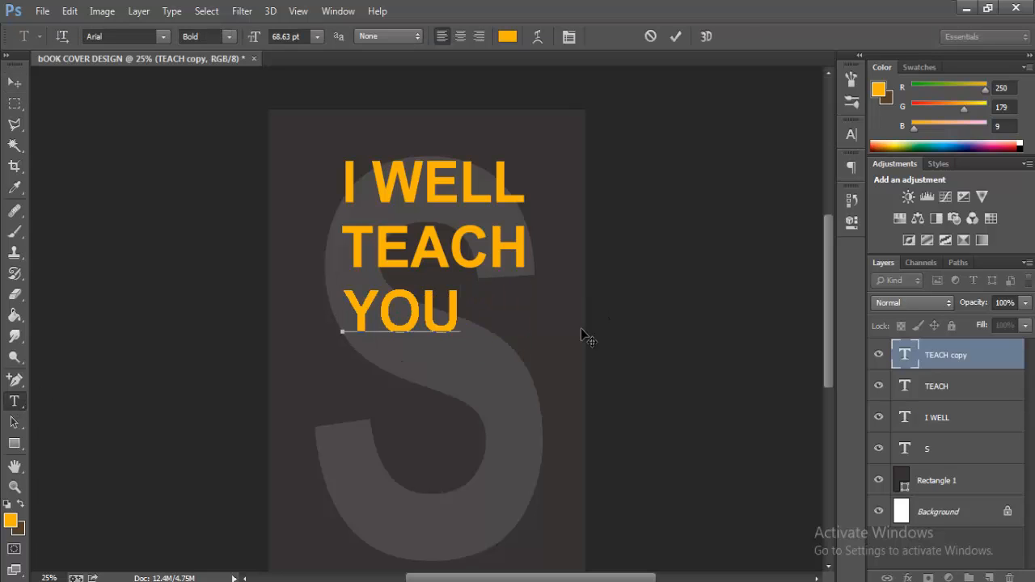
pyautogui.moveTo(455, 369); pyautogui.dragTo(490, 368)
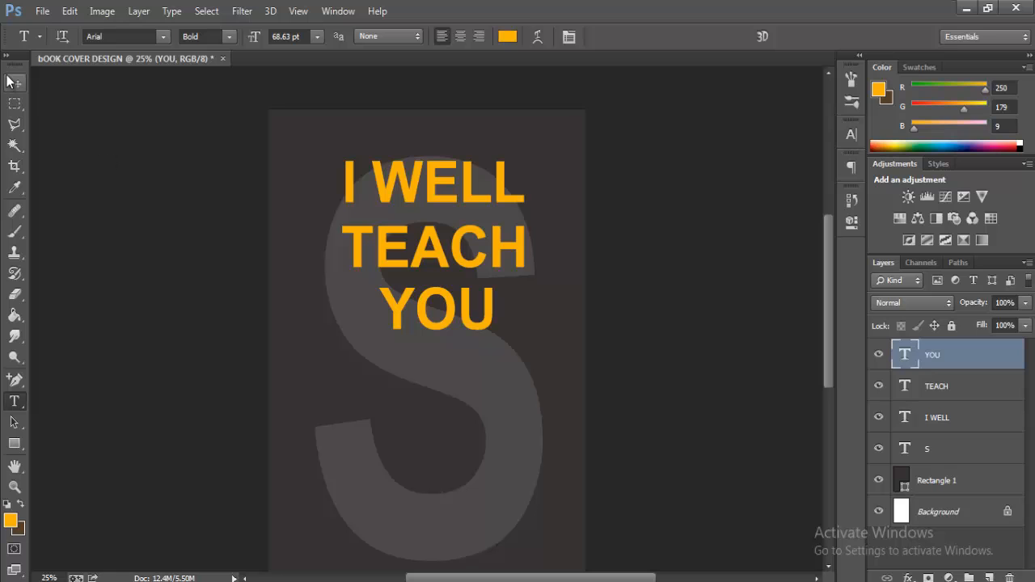
# Step: Duplicate the YOU layer as YOU copy and place it as a fourth line directly below YOU
pyautogui.rightClick(942, 357)
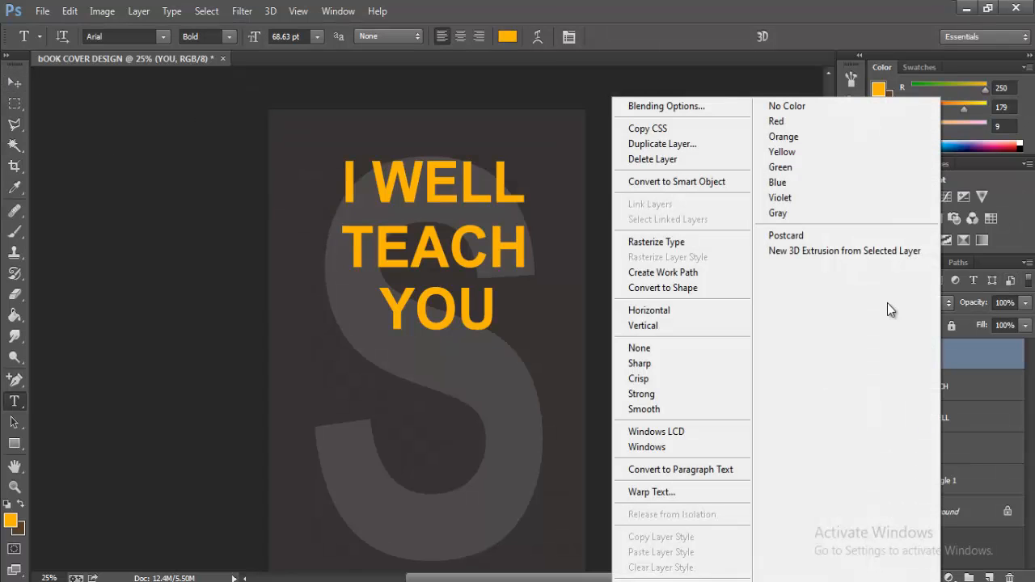
pyautogui.click(665, 145)
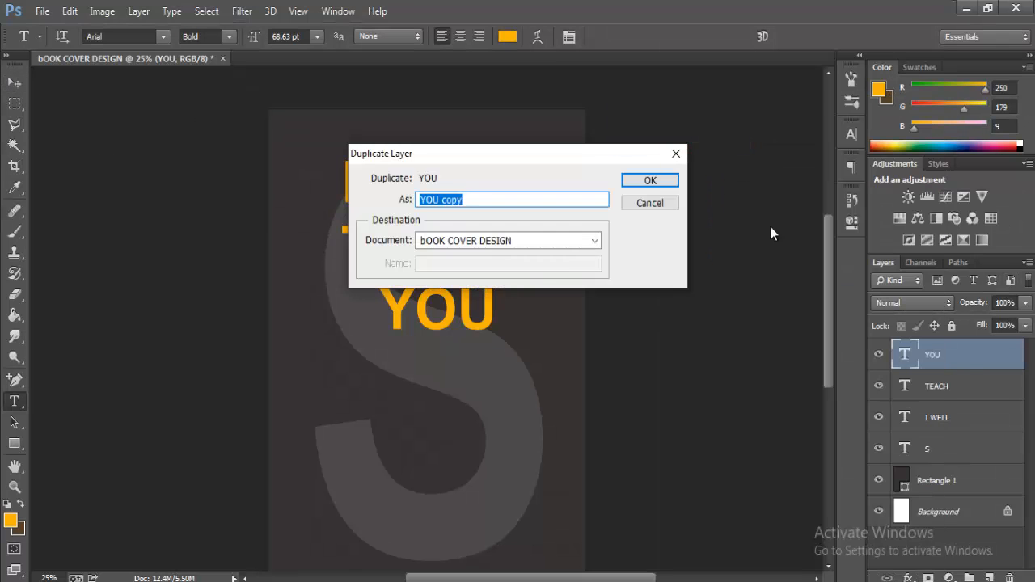
pyautogui.click(670, 181)
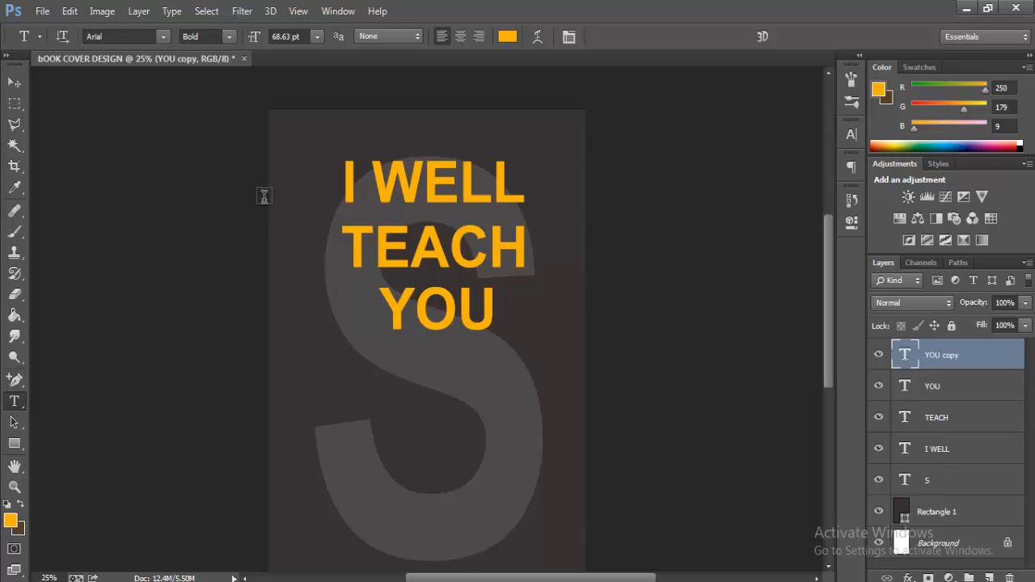
pyautogui.click(14, 83)
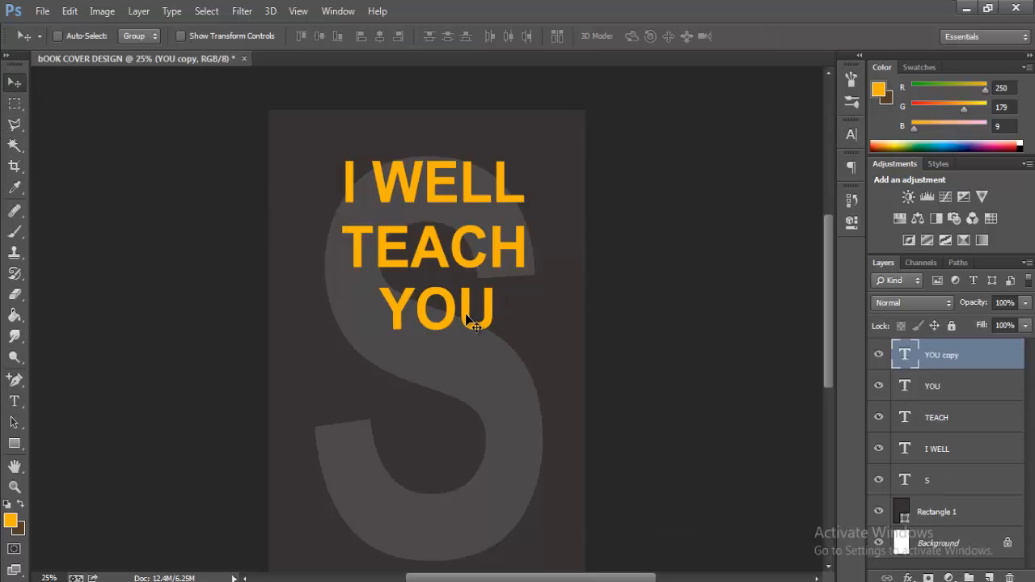
pyautogui.moveTo(474, 323); pyautogui.dragTo(467, 393)
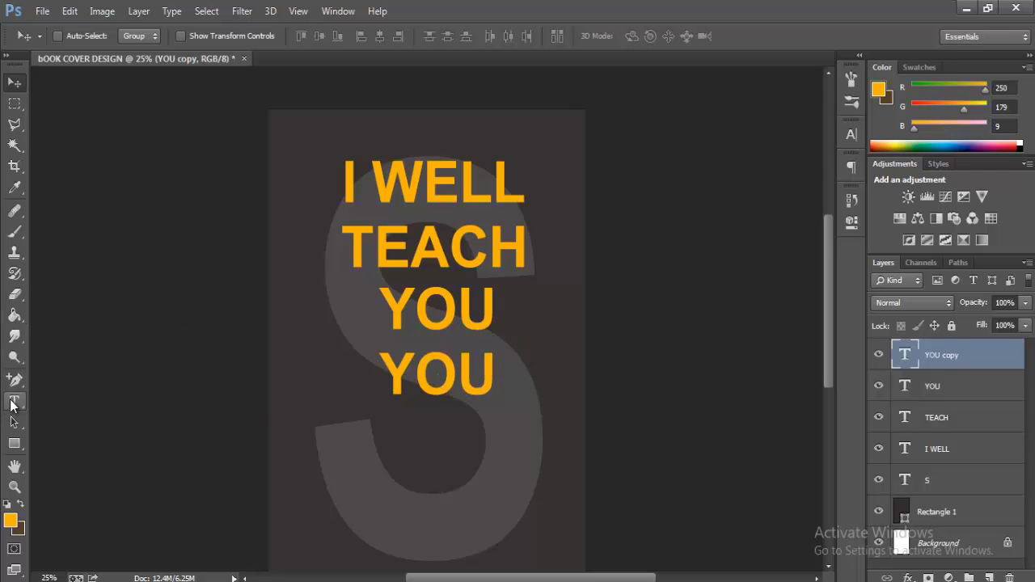
# Step: Change the fourth line's wording to TO BE and shift it slightly left beneath YOU
pyautogui.click(13, 401)
pyautogui.doubleClick(441, 373)
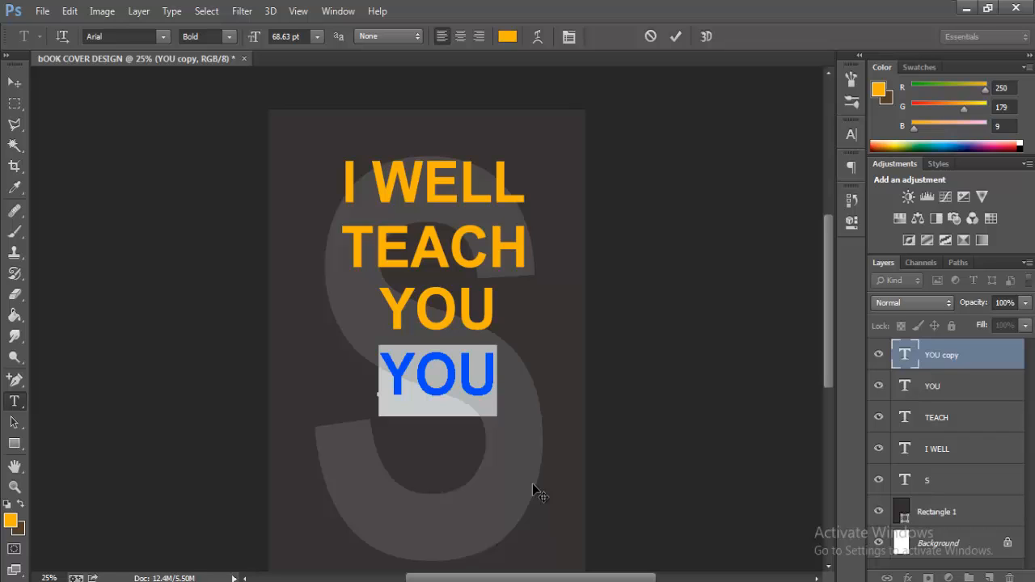
pyautogui.write('TO BE')
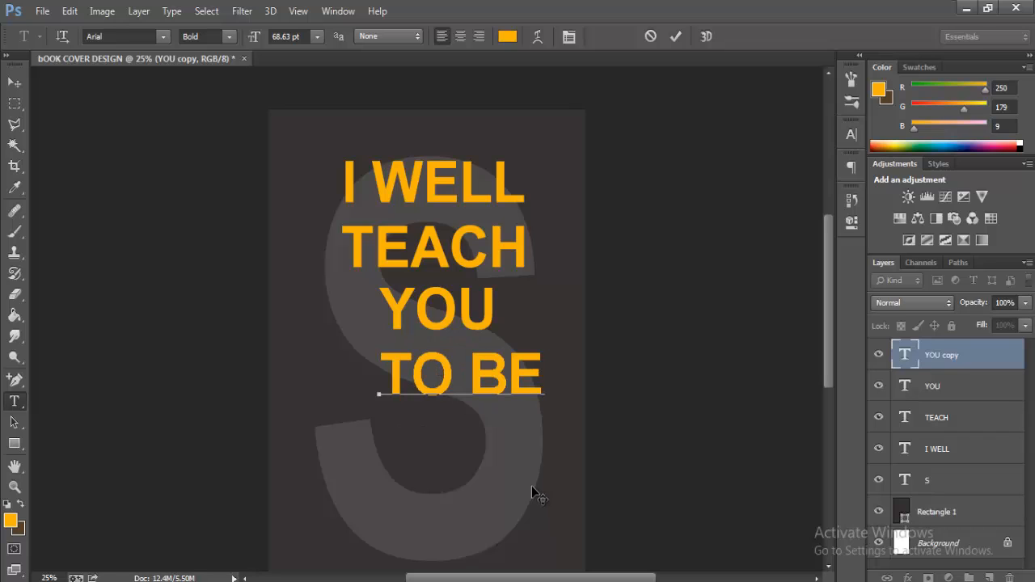
pyautogui.moveTo(490, 488); pyautogui.dragTo(477, 490)
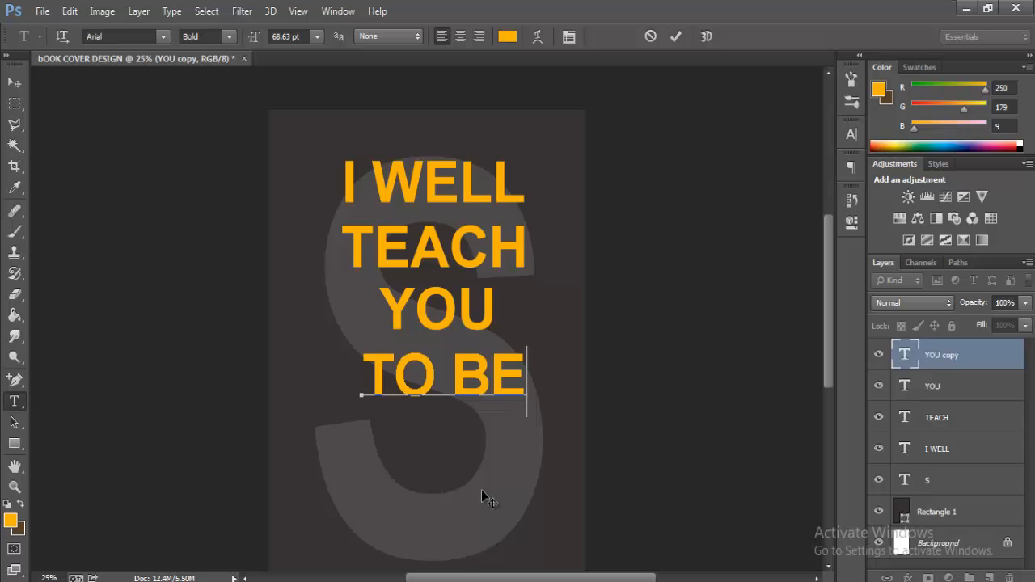
pyautogui.click(965, 363)
# Step: Duplicate the TO BE layer as TO BE copy and place it as a fifth line below TO BE
pyautogui.rightClick(938, 359)
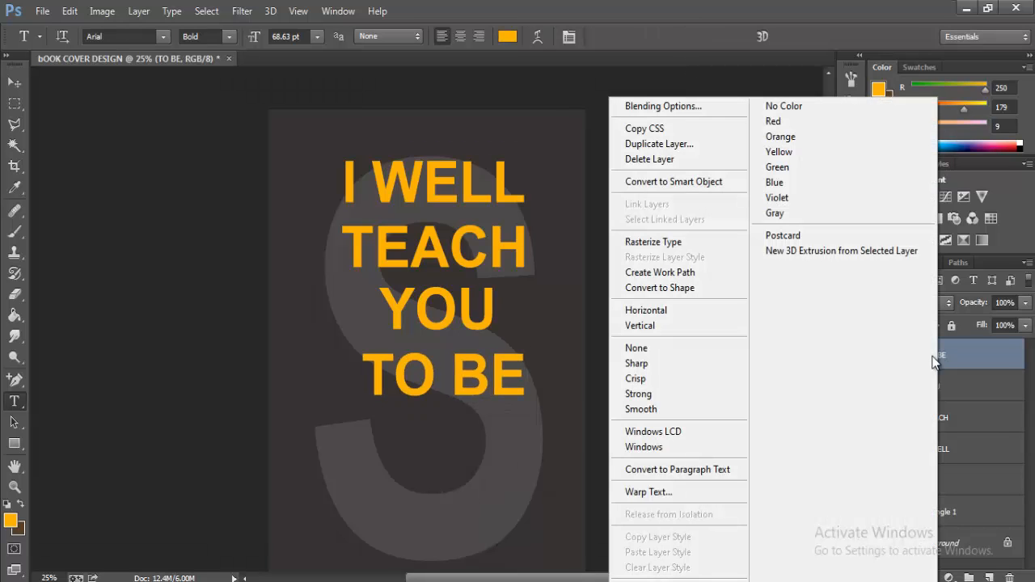
pyautogui.click(667, 143)
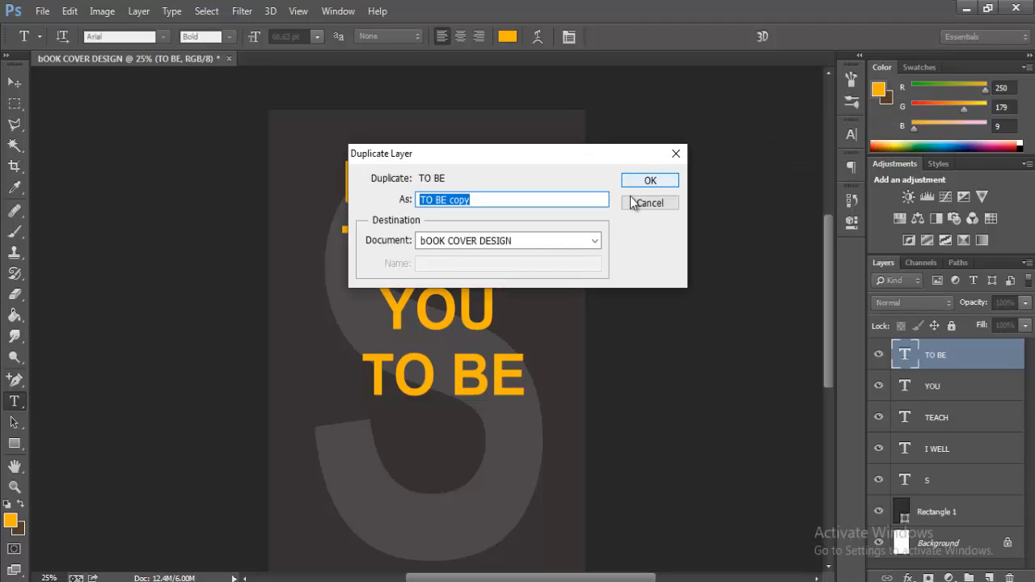
pyautogui.click(654, 178)
pyautogui.click(14, 81)
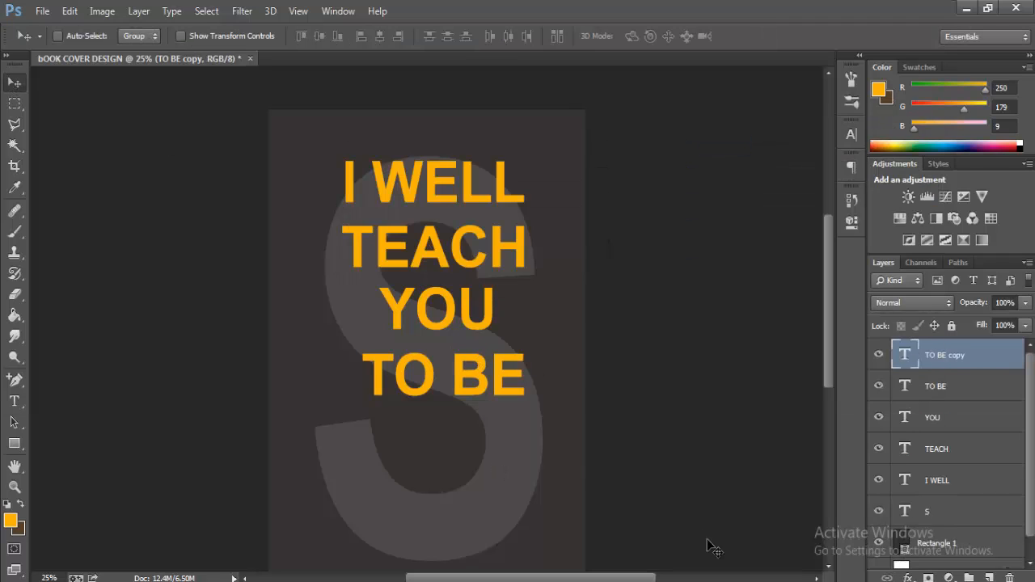
pyautogui.moveTo(491, 398); pyautogui.dragTo(481, 453)
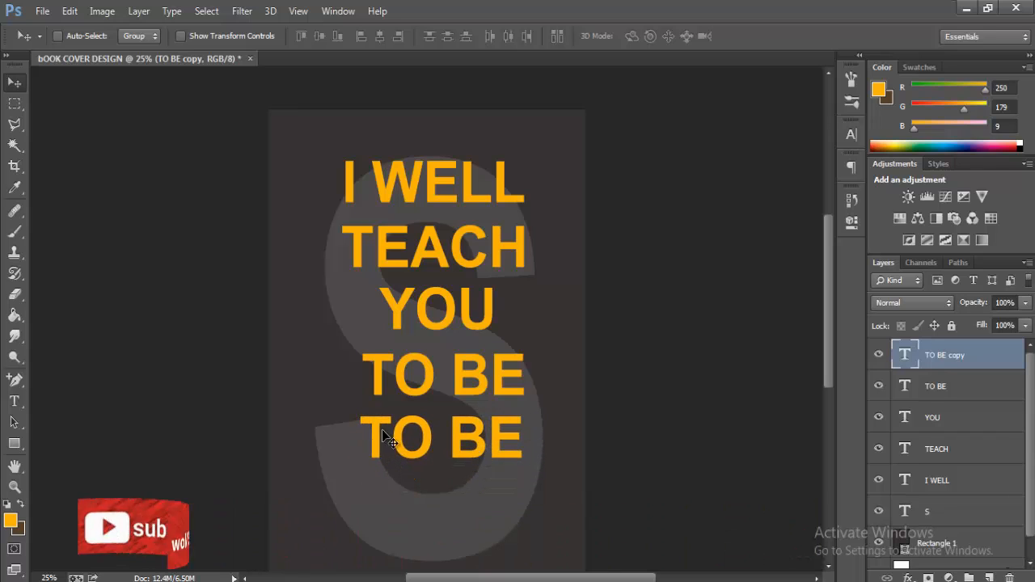
# Step: Change the fifth line's wording to RICH and shift it slightly right to centre it beneath TO BE
pyautogui.click(13, 401)
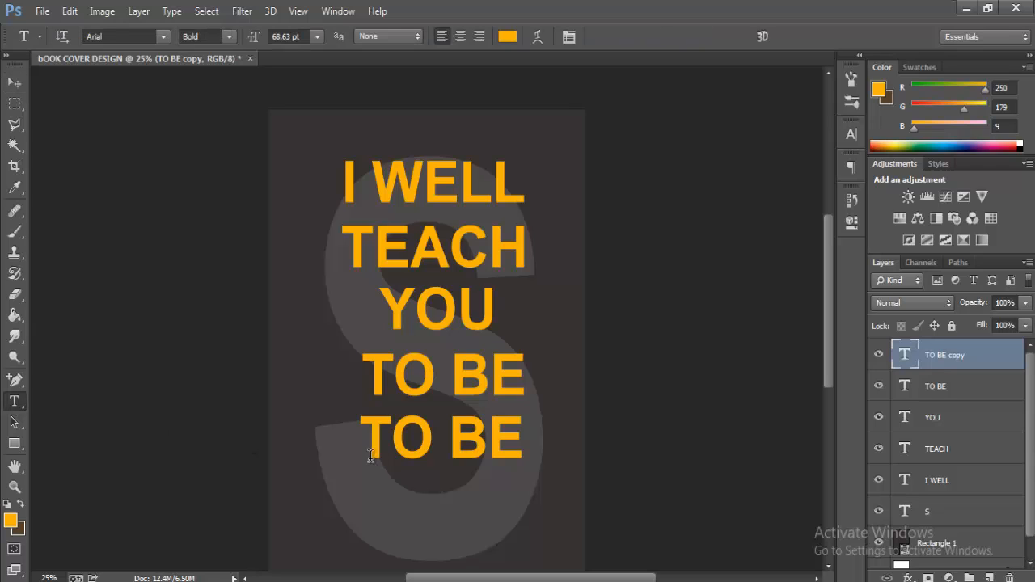
pyautogui.tripleClick(557, 433)
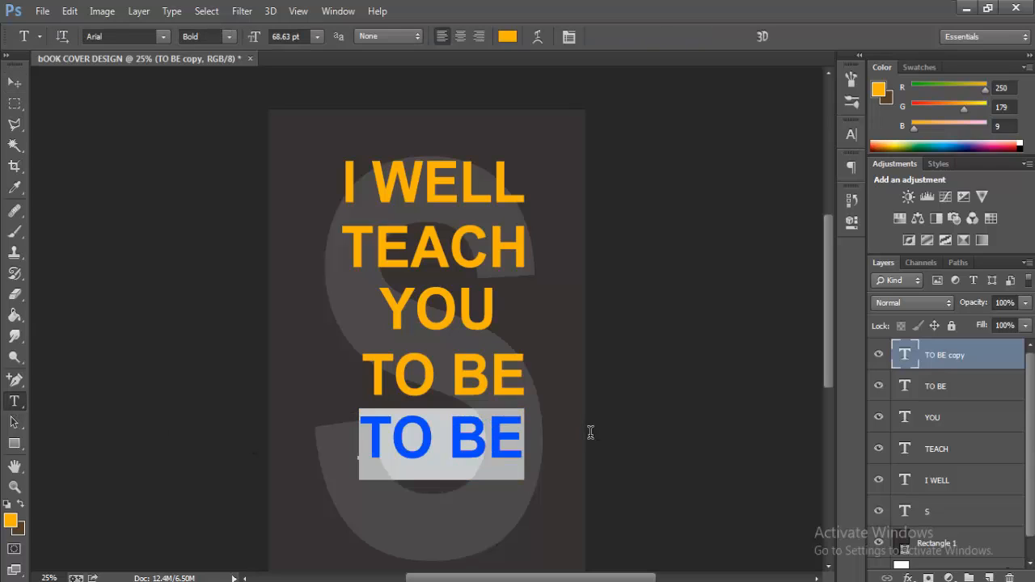
pyautogui.write('RICXH')
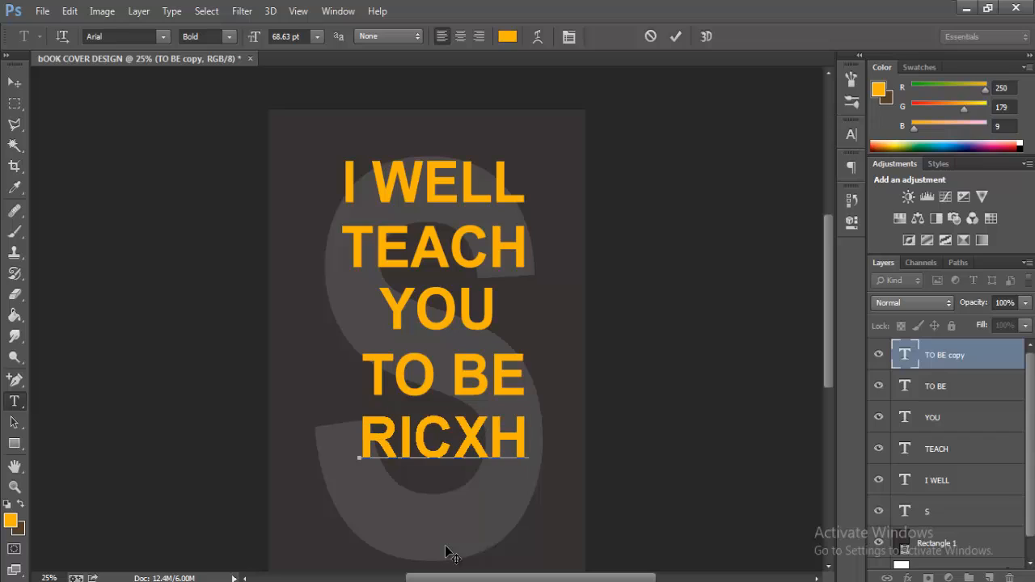
pyautogui.press('Left')
pyautogui.press('Delete')
pyautogui.press('Delete')
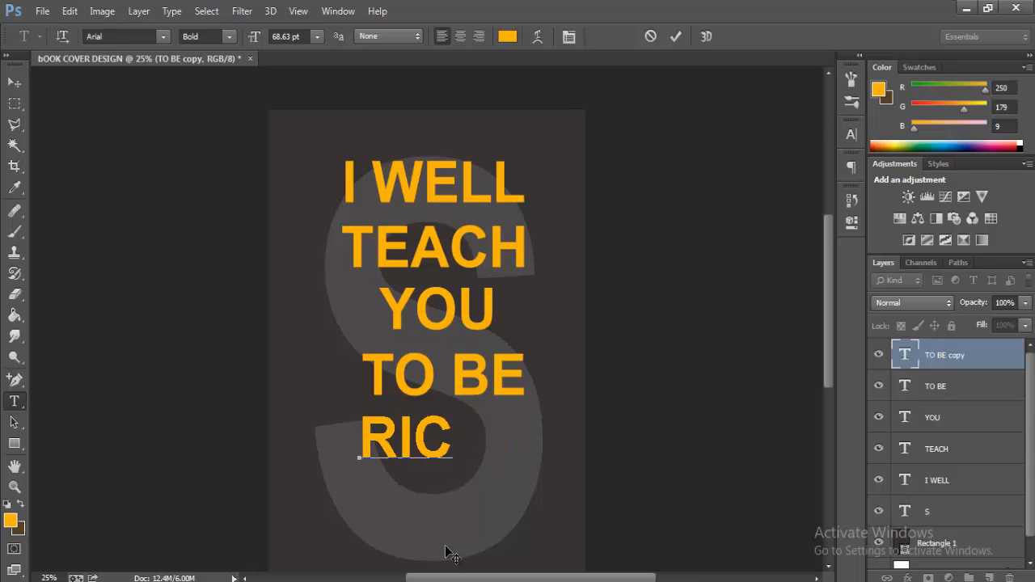
pyautogui.write('H')
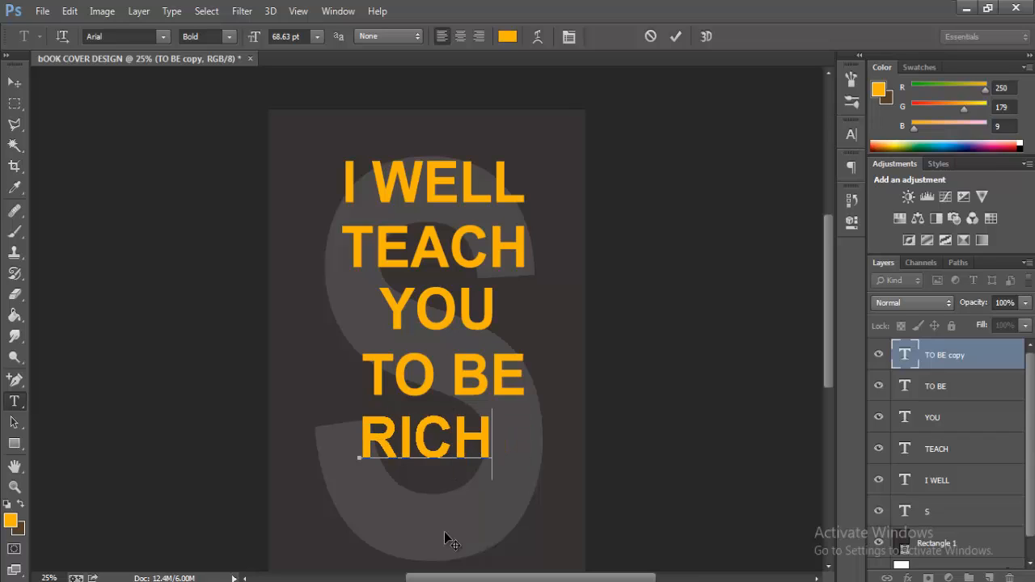
pyautogui.moveTo(431, 521); pyautogui.dragTo(445, 518)
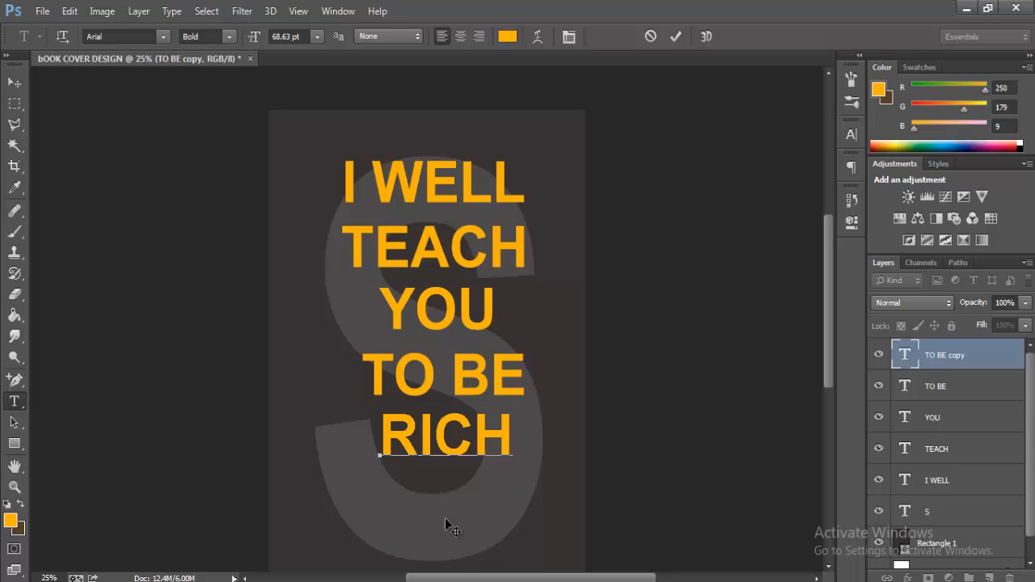
# Step: Recolour the TEACH text white (ffffff)
pyautogui.hotkey('ctrl', '-')
pyautogui.hotkey('ctrl', '-')
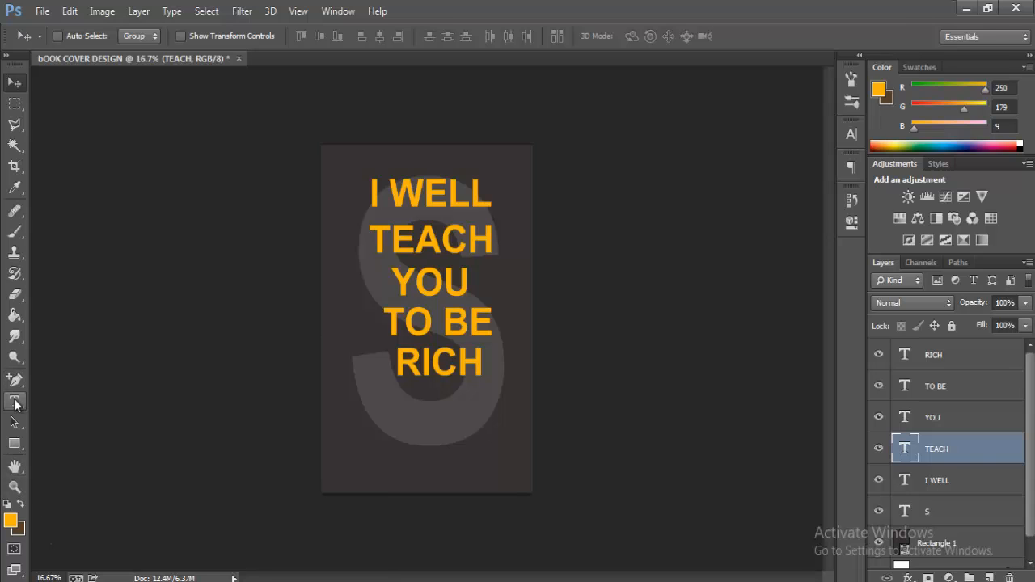
pyautogui.click(15, 402)
pyautogui.doubleClick(386, 236)
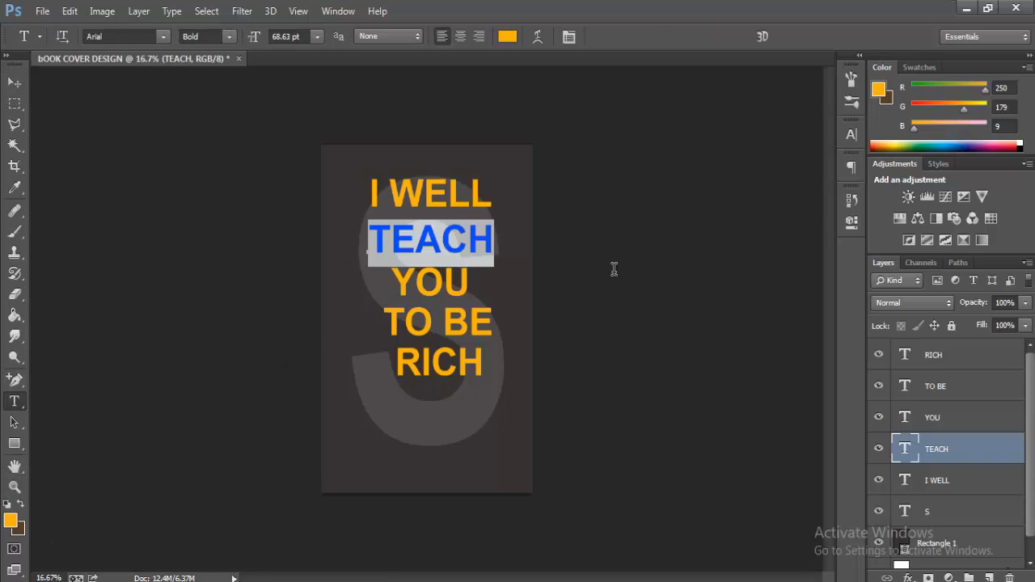
pyautogui.click(11, 520)
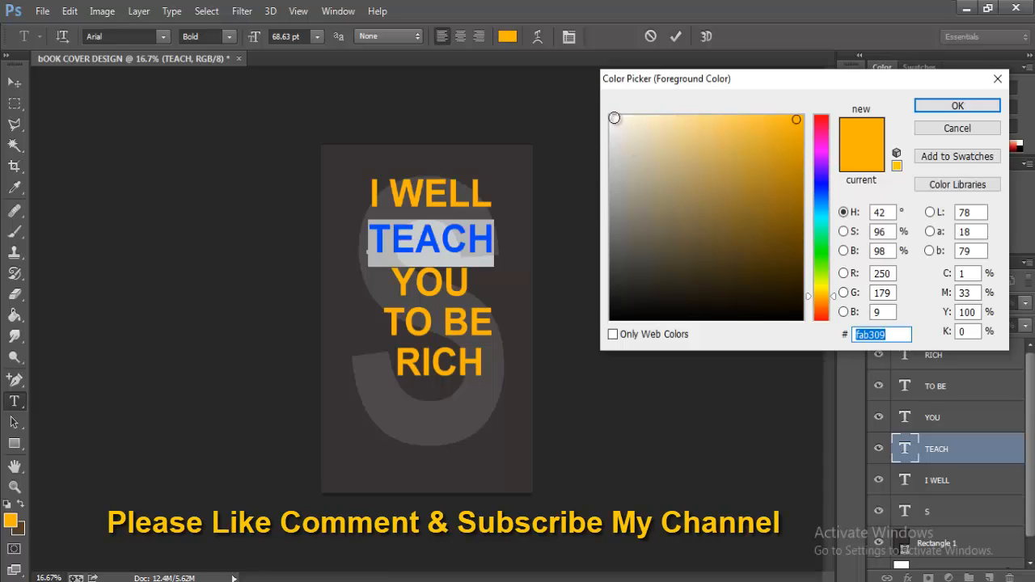
pyautogui.write('ffffff')
pyautogui.click(957, 106)
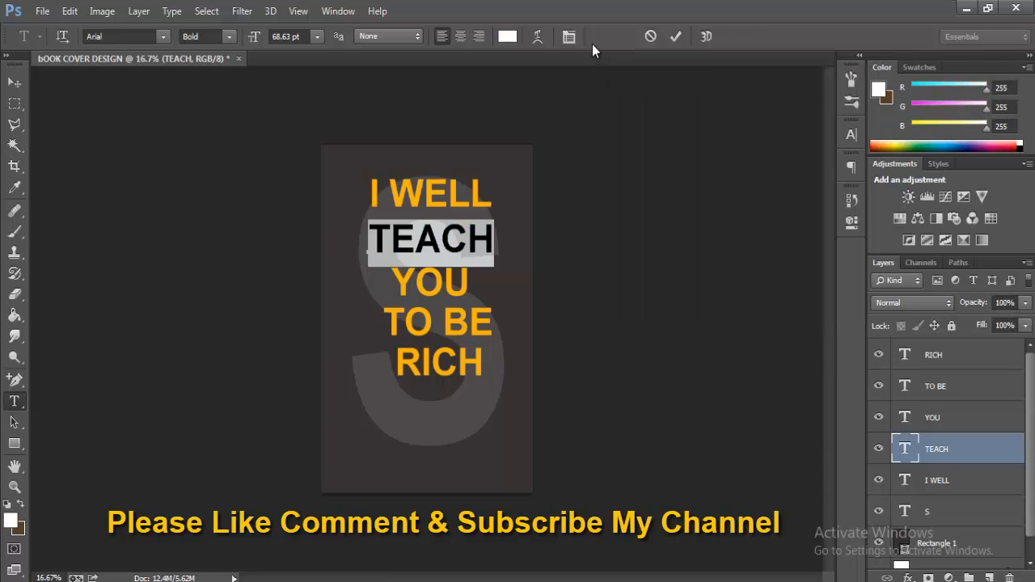
pyautogui.click(676, 36)
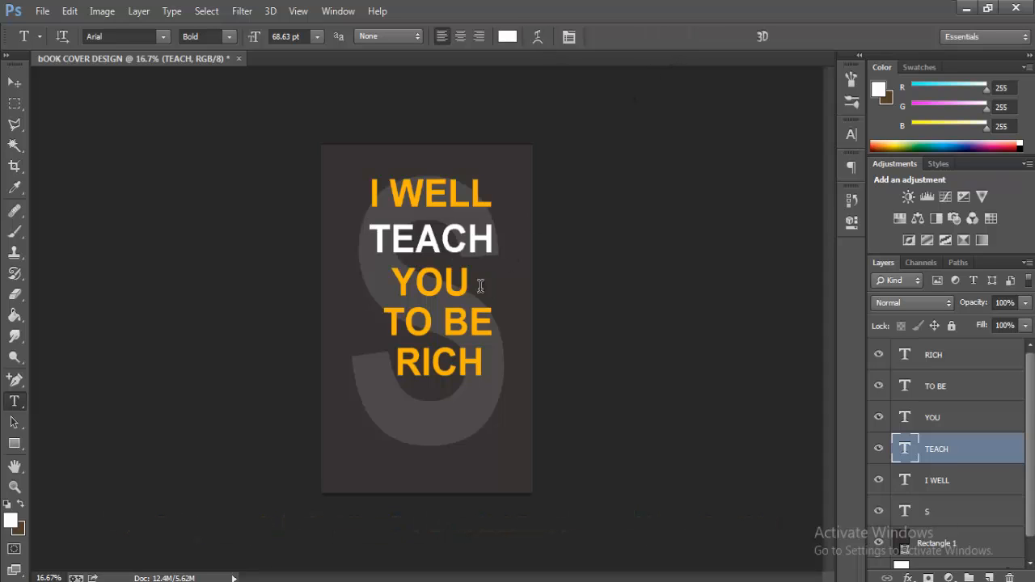
# Step: Recolour the TO BE text white (ffffff) to match TEACH
pyautogui.tripleClick(441, 324)
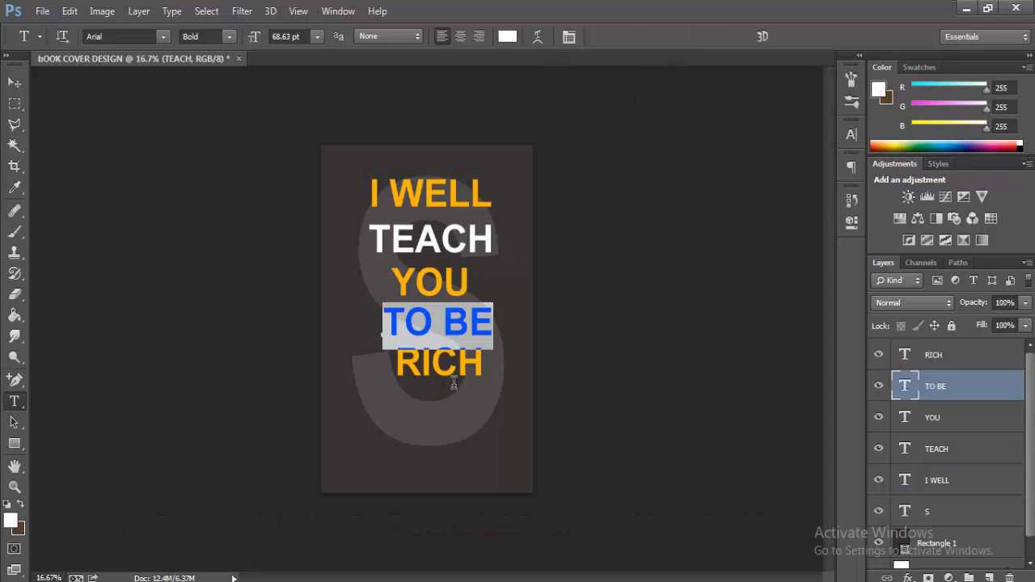
pyautogui.click(12, 522)
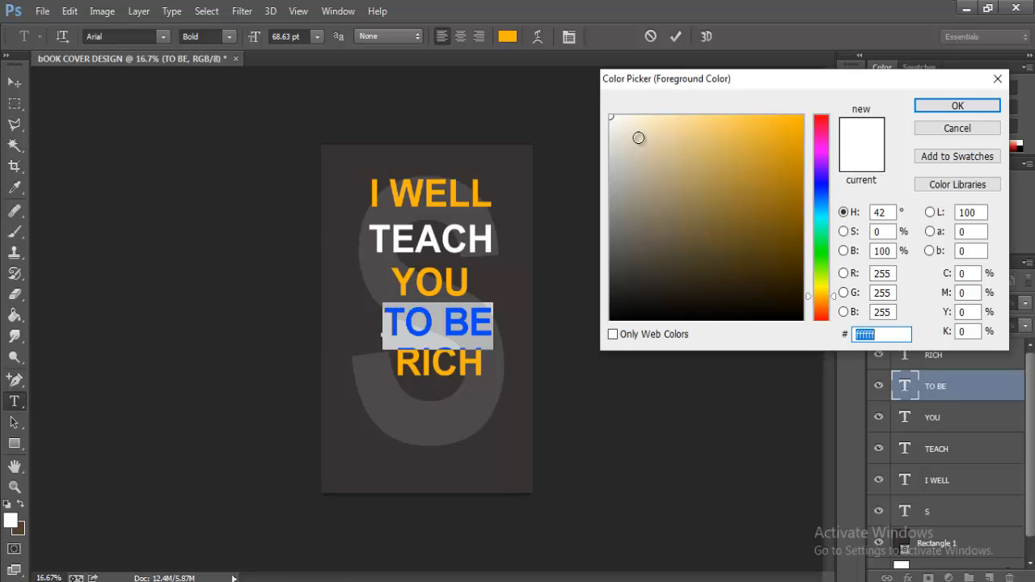
pyautogui.click(957, 106)
pyautogui.click(444, 325)
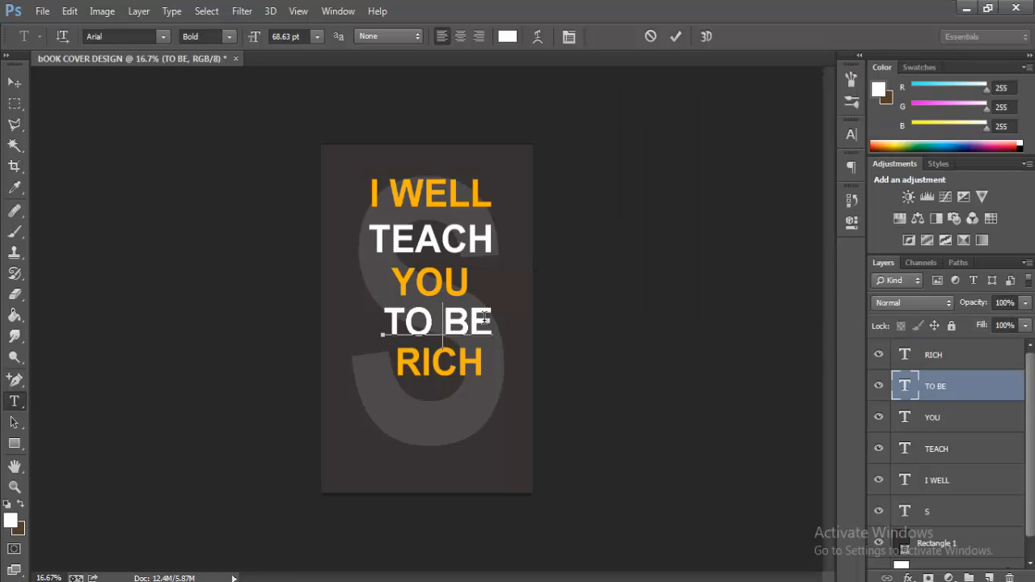
pyautogui.click(675, 38)
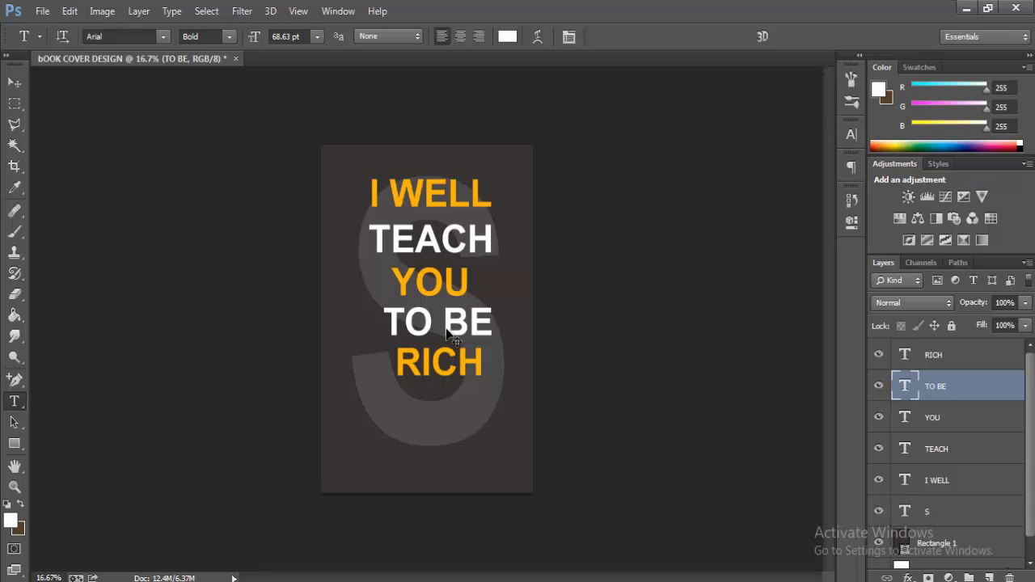
# Step: Adjust the title's line spacing by nudging the TO BE line and the YOU line slightly down
pyautogui.hotkey('ctrl', 't')
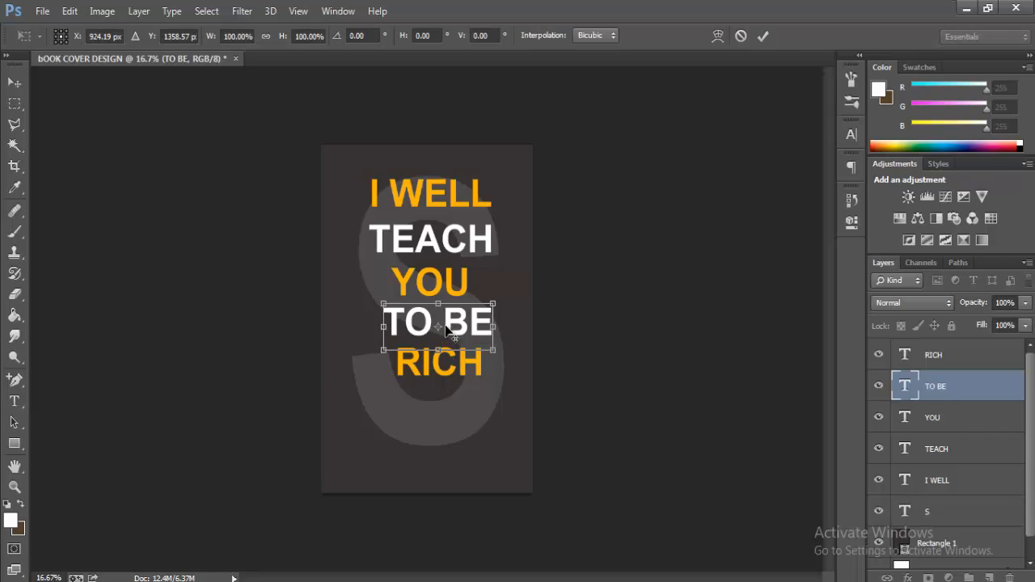
pyautogui.press('Return')
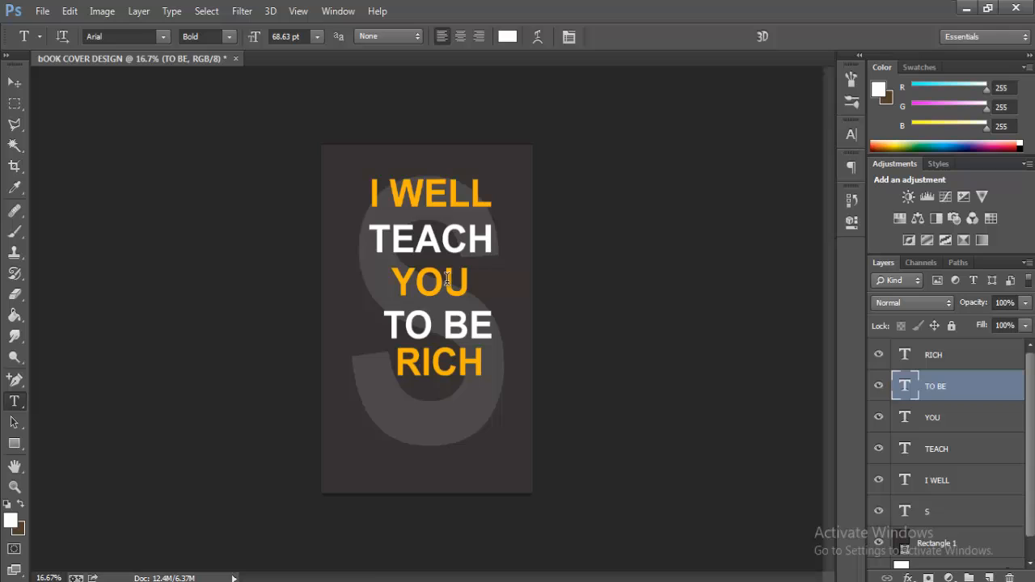
pyautogui.click(14, 82)
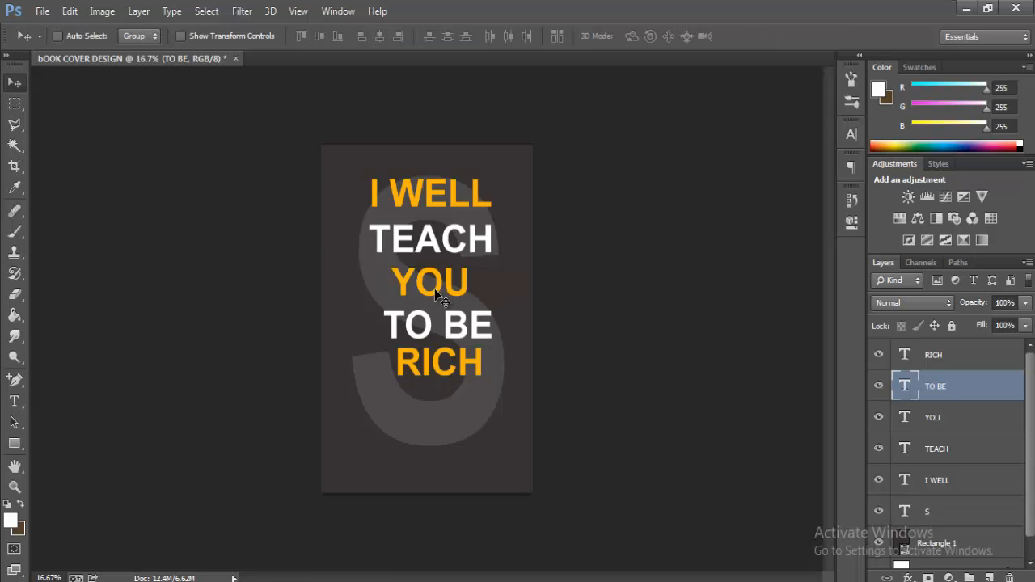
pyautogui.hotkey('ctrl', '+')
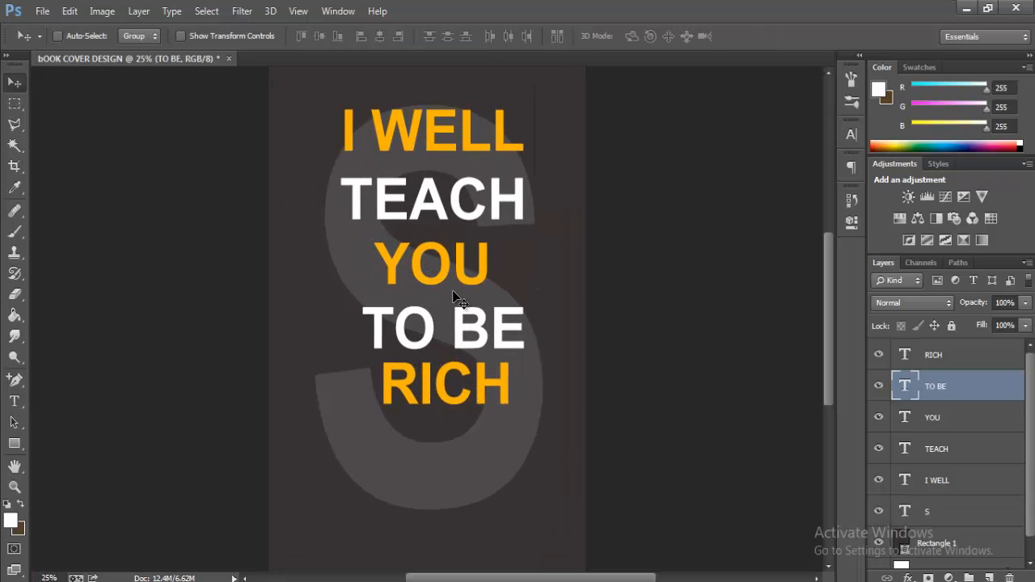
pyautogui.rightClick(458, 283)
pyautogui.click(481, 296)
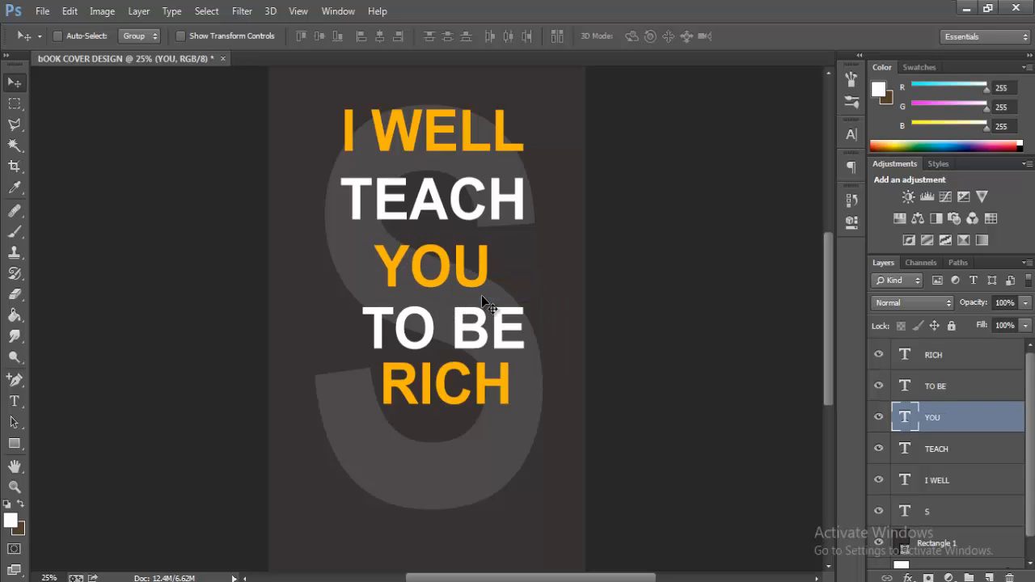
# Step: Nudge the YOU line slightly left and down within the title stack
pyautogui.press('Left')
pyautogui.press('Left')
pyautogui.press('Down')
pyautogui.press('Down')
pyautogui.press('Down')
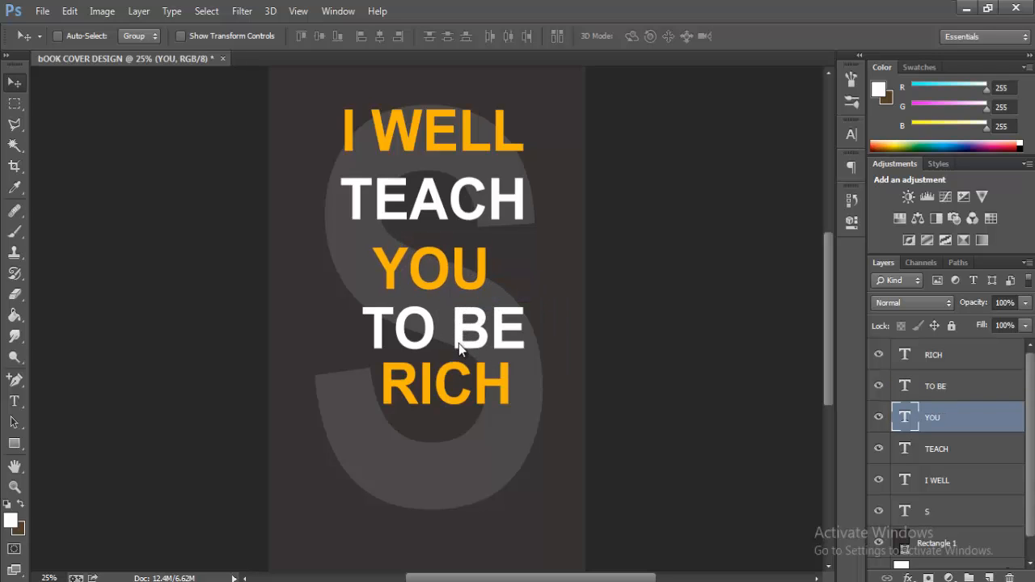
# Step: Select the TO BE line and nudge it slightly down to widen the gap below YOU
pyautogui.rightClick(474, 343)
pyautogui.click(493, 357)
pyautogui.press('Down')
pyautogui.press('Down')
pyautogui.press('Down')
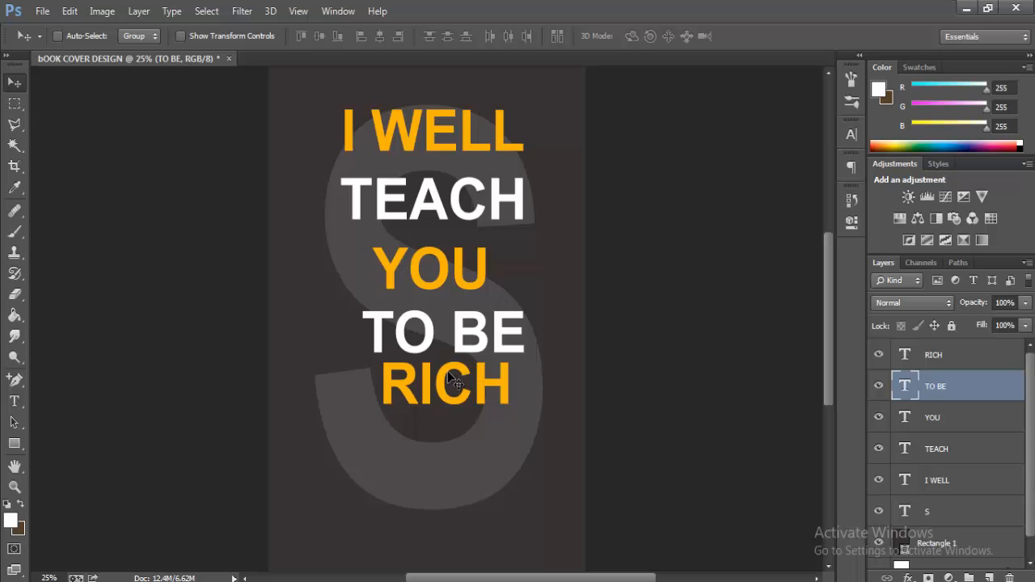
# Step: Move the RICH line down and slightly left so it clears the TO BE line
pyautogui.rightClick(450, 372)
pyautogui.click(485, 376)
pyautogui.moveTo(459, 383); pyautogui.dragTo(457, 398)
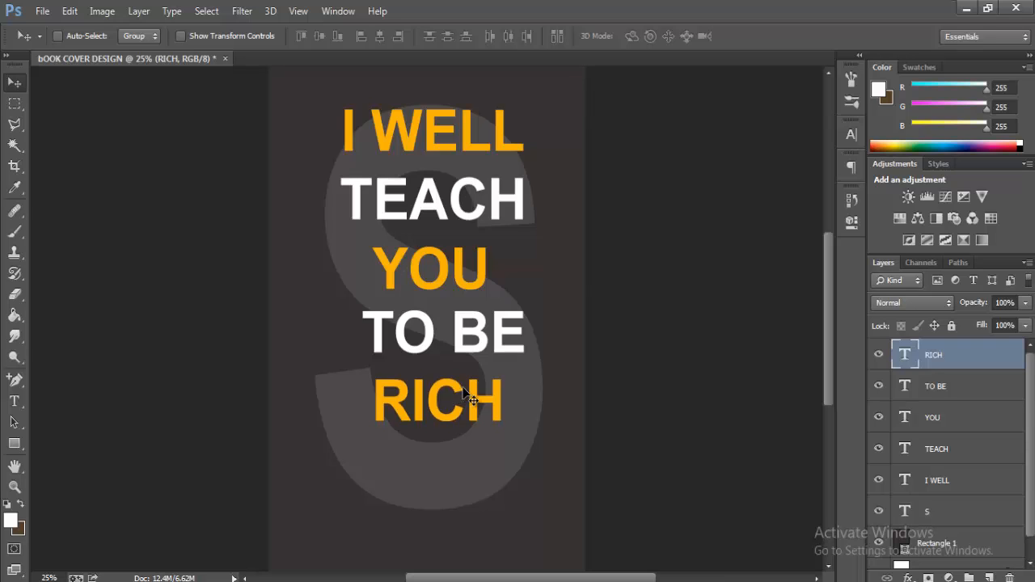
# Step: Draw a rectangle about 1730 by 462 px across the bottom of the cover and fill it with the title's orange
pyautogui.hotkey('ctrl', '-')
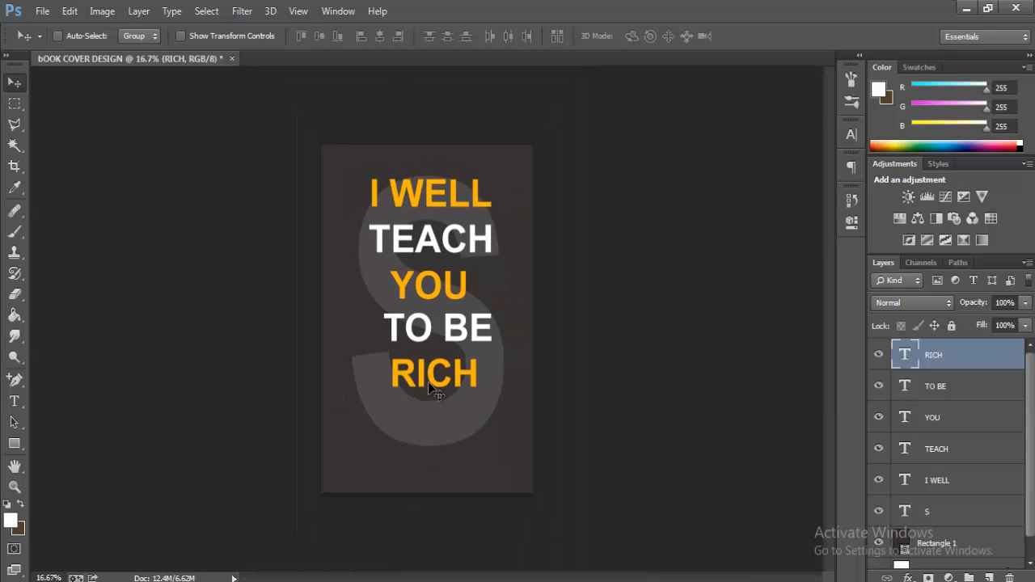
pyautogui.click(16, 443)
pyautogui.moveTo(21, 437); pyautogui.dragTo(67, 446)
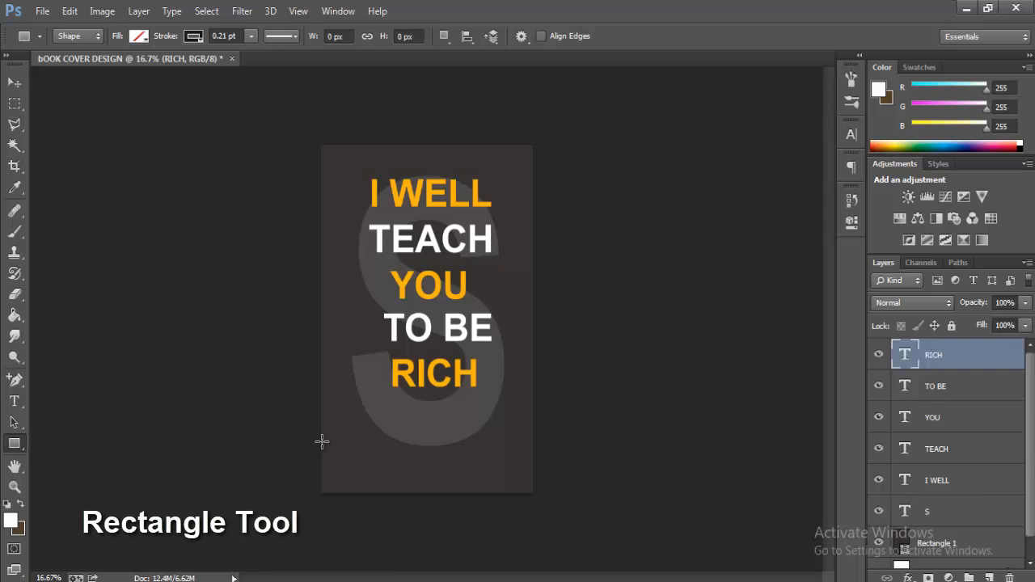
pyautogui.moveTo(320, 443); pyautogui.dragTo(539, 505)
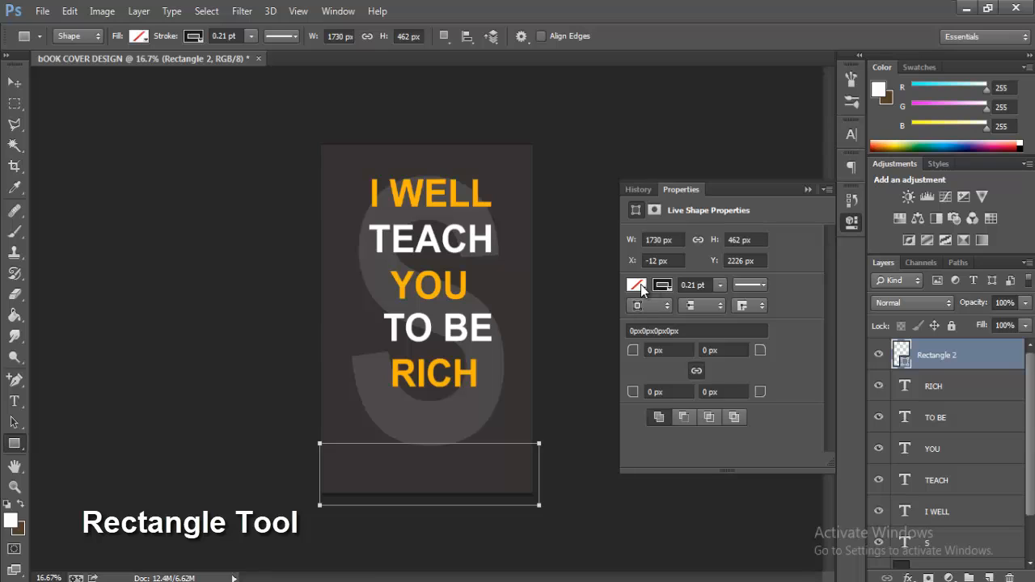
pyautogui.click(639, 287)
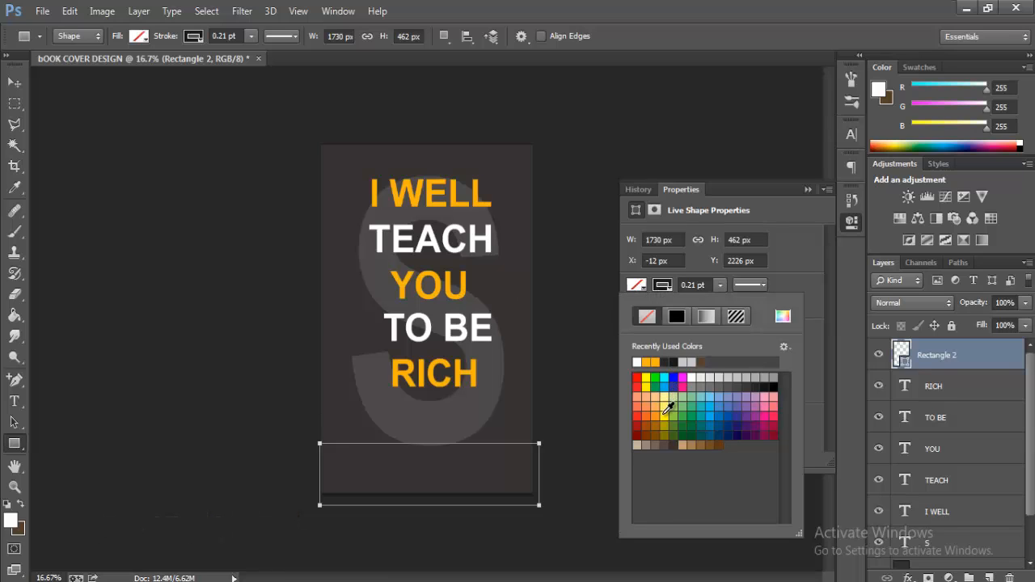
pyautogui.click(649, 361)
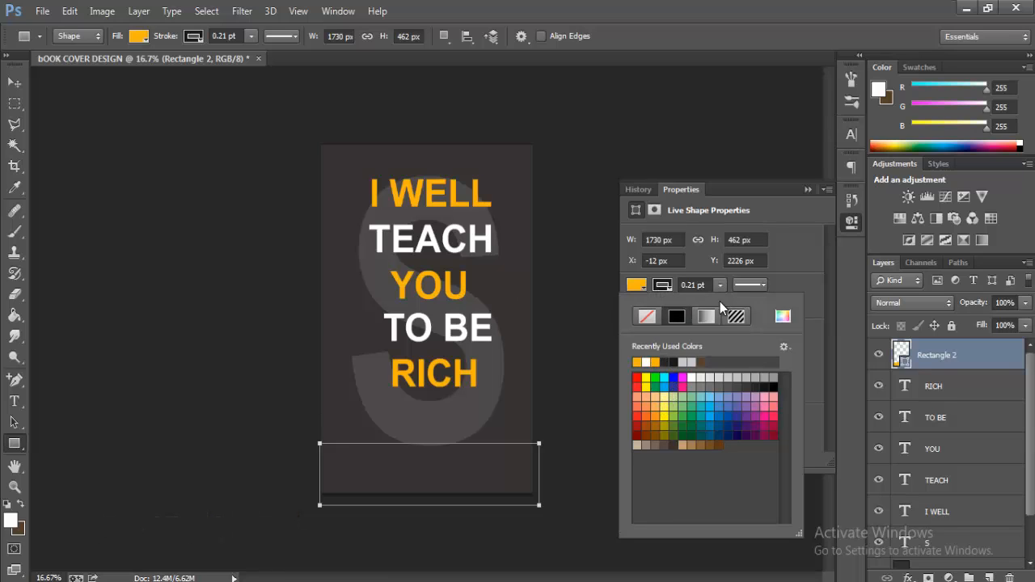
pyautogui.click(808, 190)
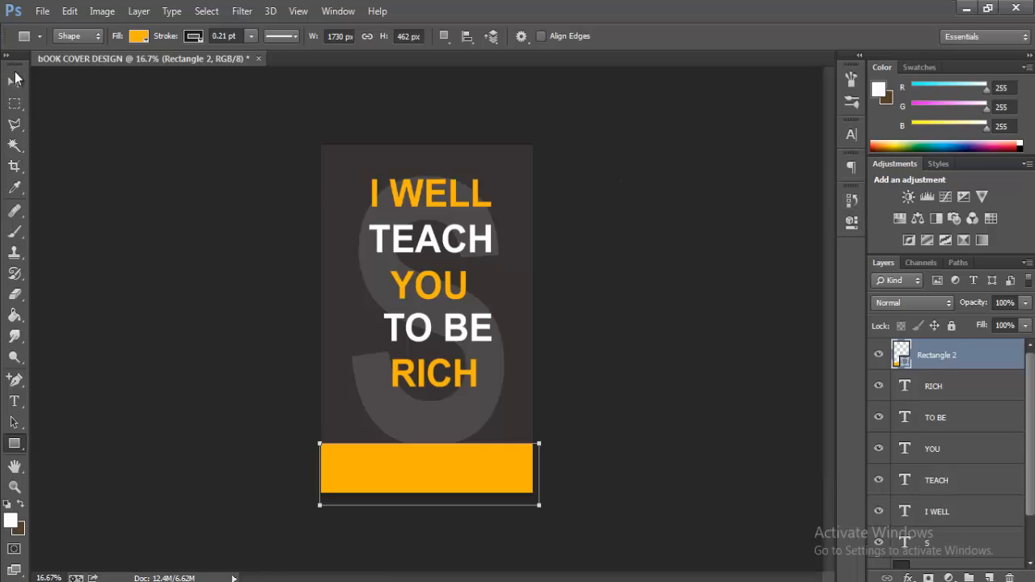
# Step: Free-transform the I WELL line to 72% width and 116.15% height, and reposition it centrally above TEACH
pyautogui.click(9, 79)
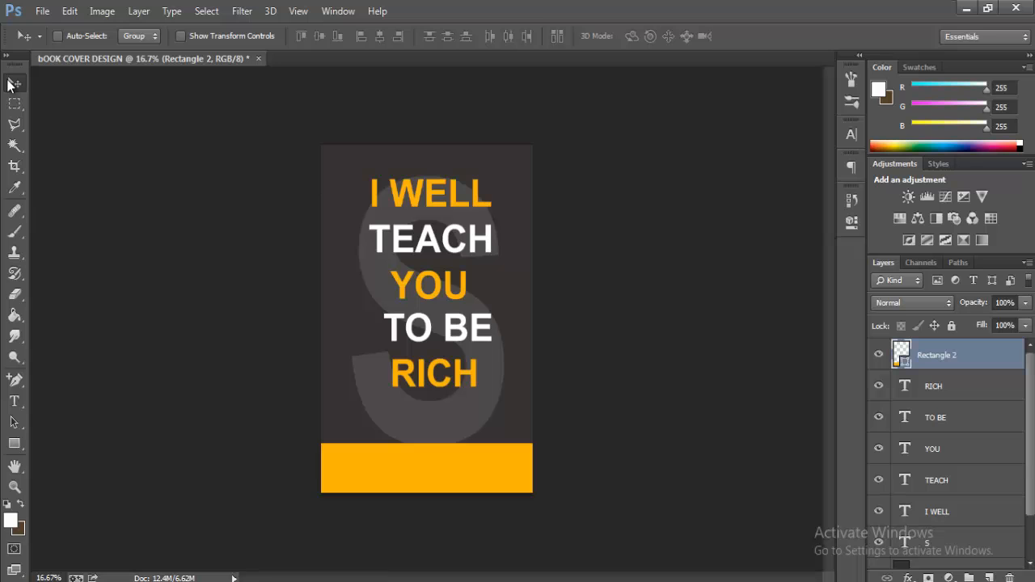
pyautogui.hotkey('ctrl', '+')
pyautogui.hotkey('ctrl', '+')
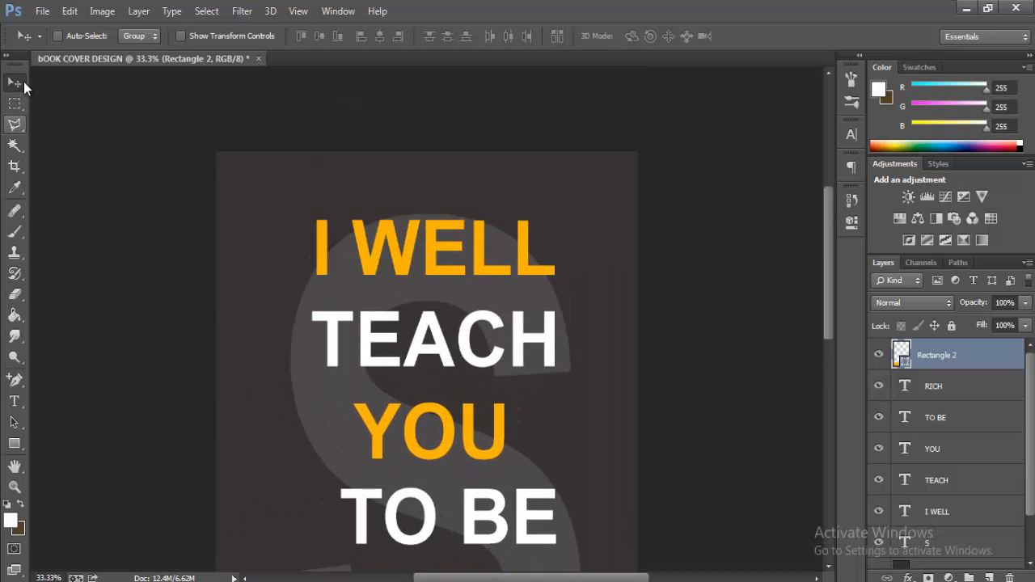
pyautogui.rightClick(412, 250)
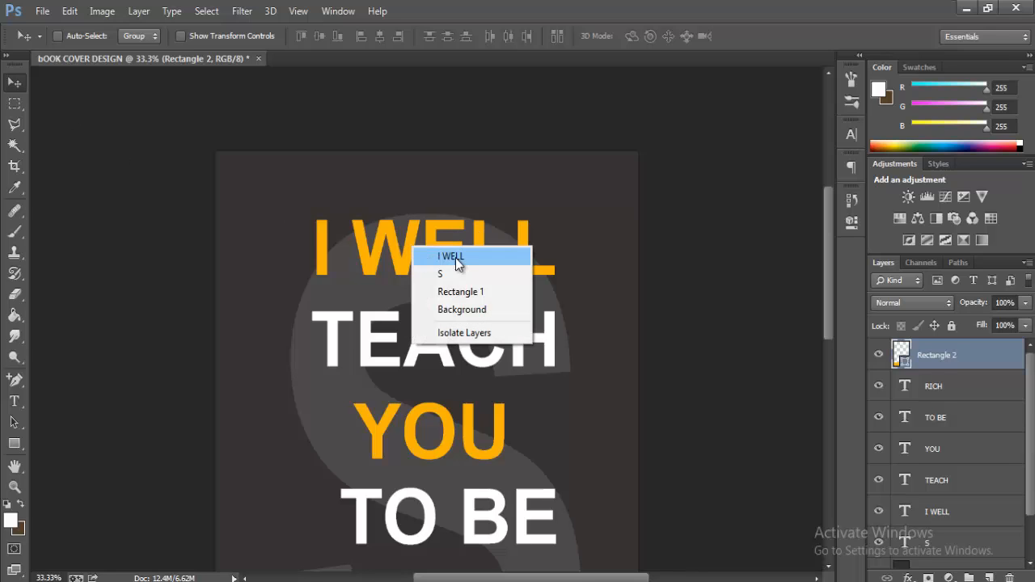
pyautogui.click(469, 257)
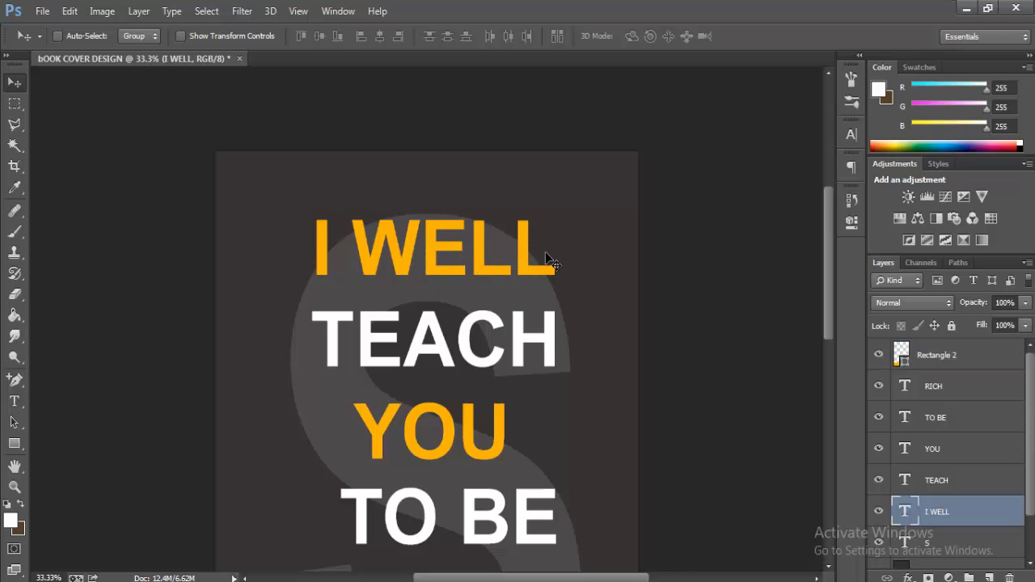
pyautogui.hotkey('ctrl', 't')
pyautogui.moveTo(550, 256); pyautogui.dragTo(486, 257)
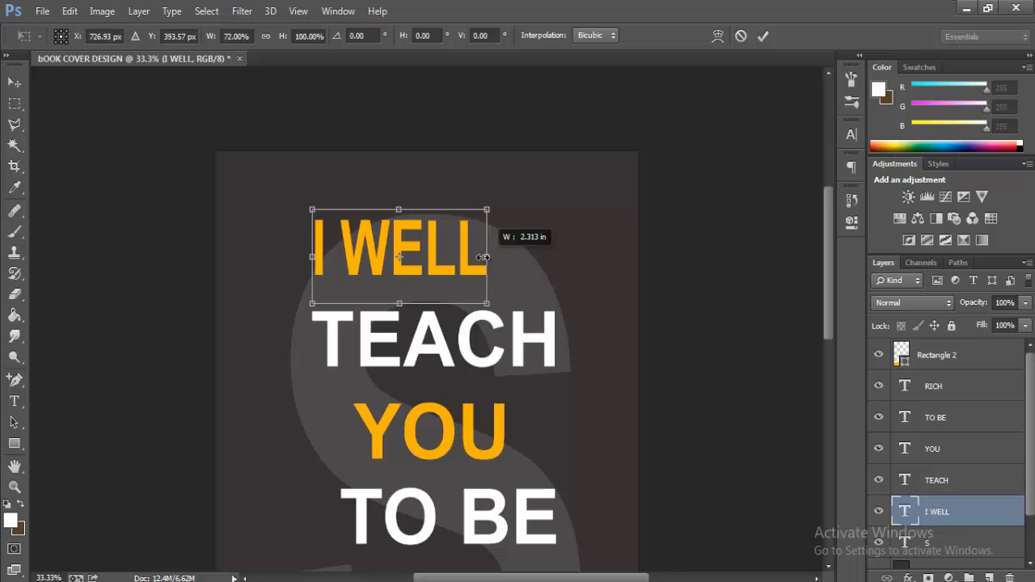
pyautogui.moveTo(411, 232); pyautogui.dragTo(434, 232)
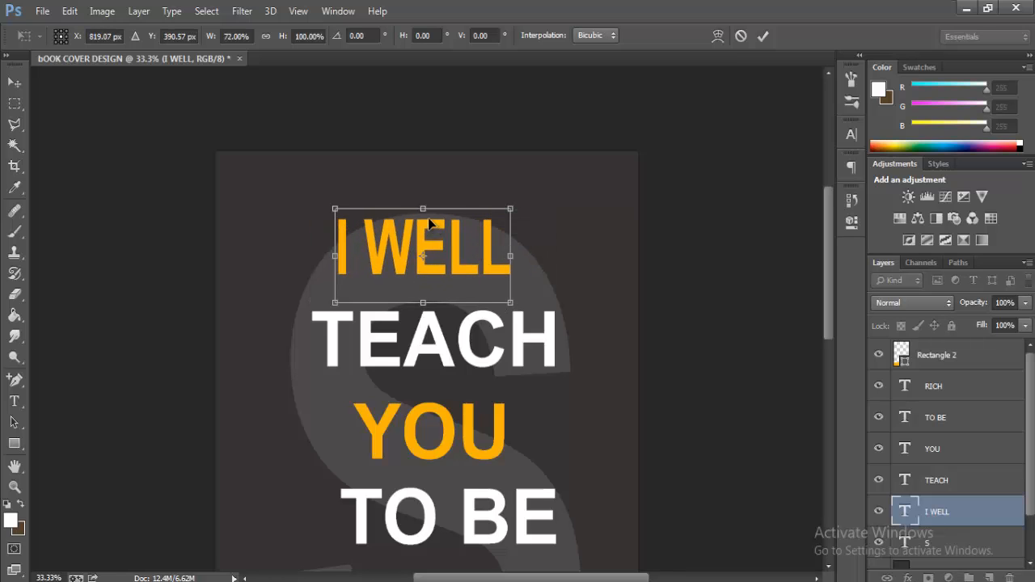
pyautogui.moveTo(427, 190); pyautogui.dragTo(427, 197)
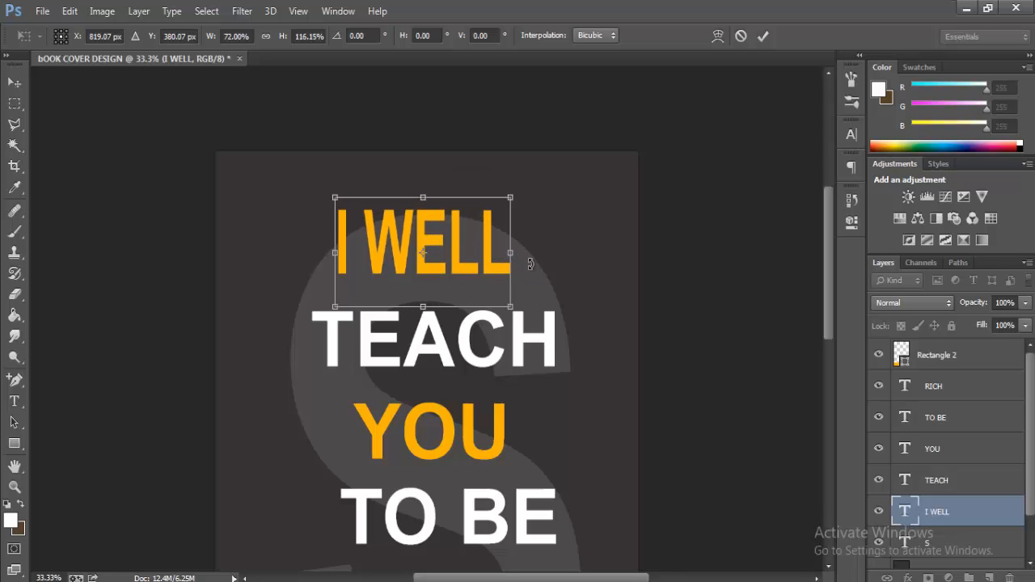
pyautogui.press('Down')
pyautogui.press('Down')
pyautogui.press('Return')
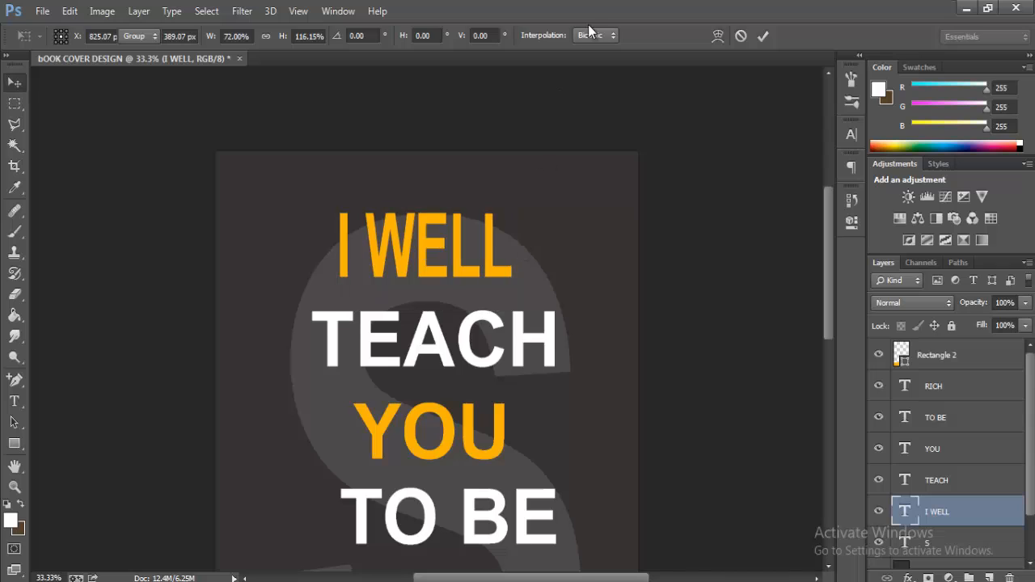
# Step: Free-transform the YOU line to 125.50% height and 88.40% width, and nudge it right to centre it under TEACH
pyautogui.click(434, 401)
pyautogui.hotkey('ctrl', 't')
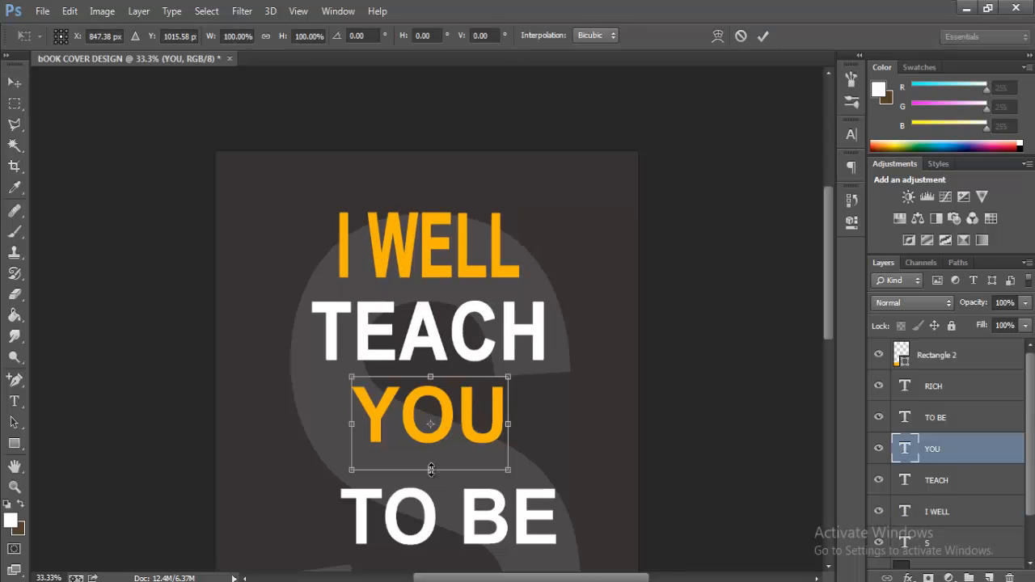
pyautogui.moveTo(431, 468); pyautogui.dragTo(432, 491)
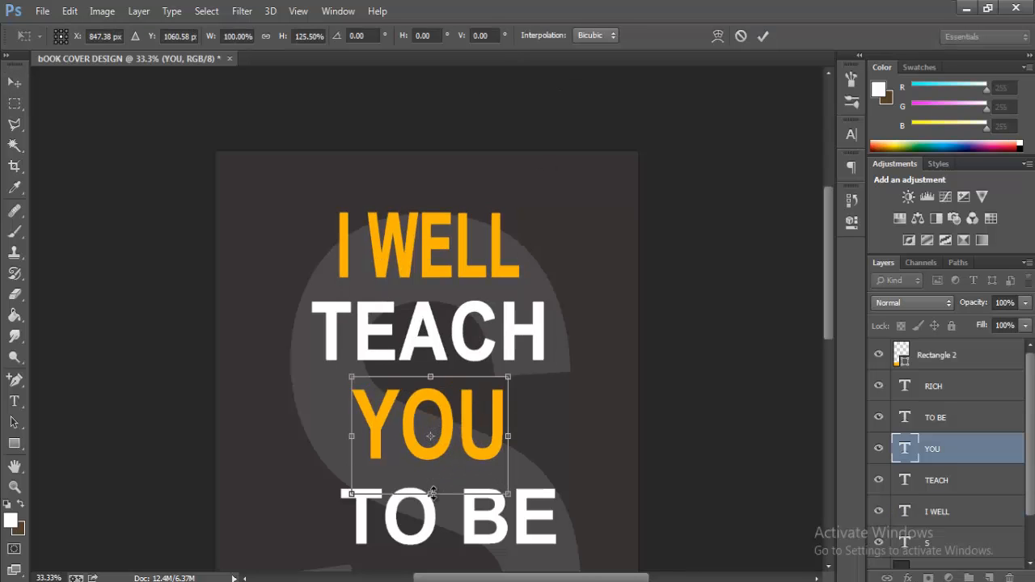
pyautogui.moveTo(508, 436); pyautogui.dragTo(497, 435)
pyautogui.press('Right')
pyautogui.press('Right')
pyautogui.press('Right')
pyautogui.press('Right')
pyautogui.press('Right')
pyautogui.press('Right')
pyautogui.press('Right')
pyautogui.press('Right')
pyautogui.press('Right')
pyautogui.press('Right')
pyautogui.press('Right')
pyautogui.press('Right')
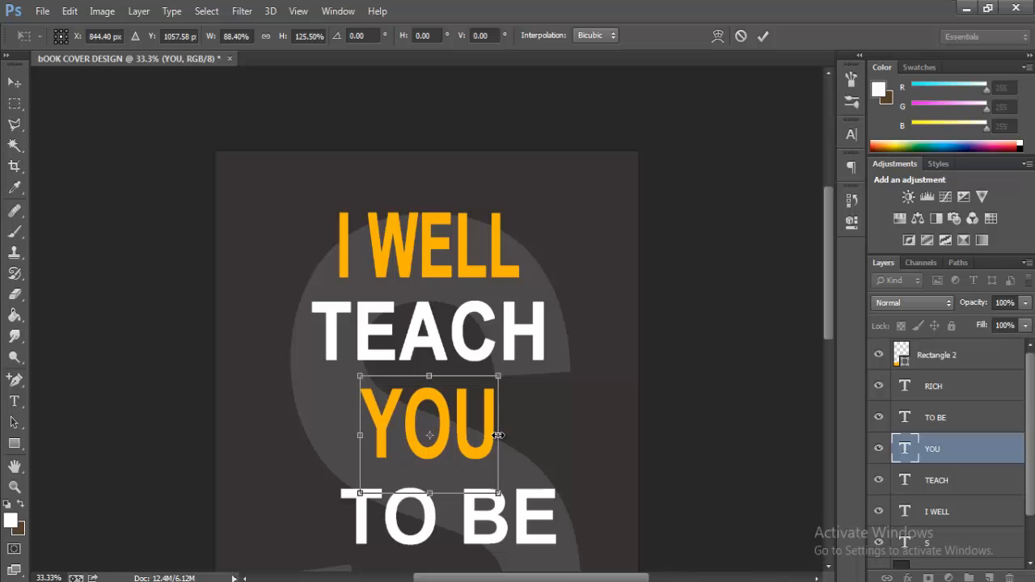
pyautogui.press('Return')
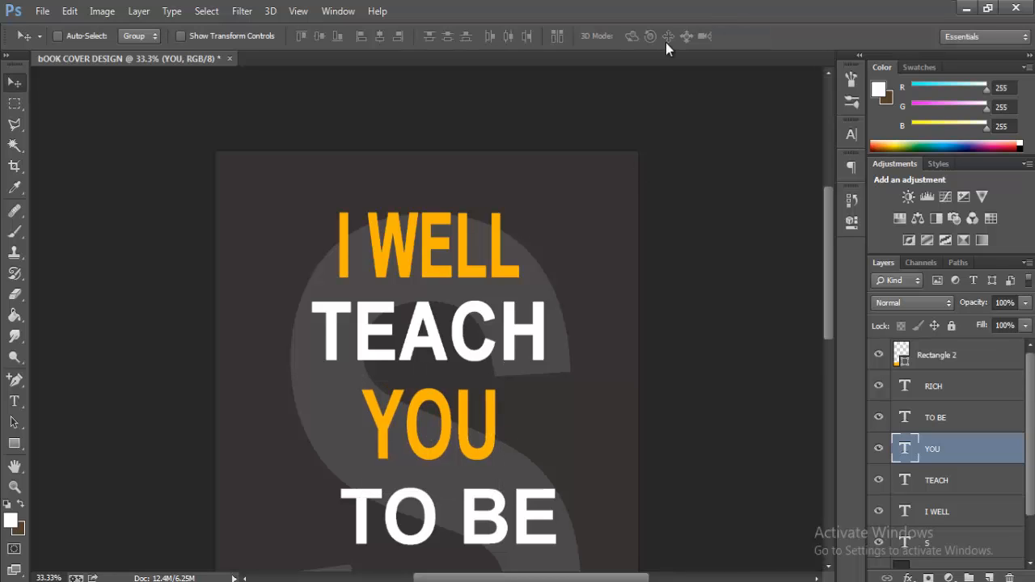
# Step: Apply faux bold to the YOU text and commit the text edit
pyautogui.click(14, 401)
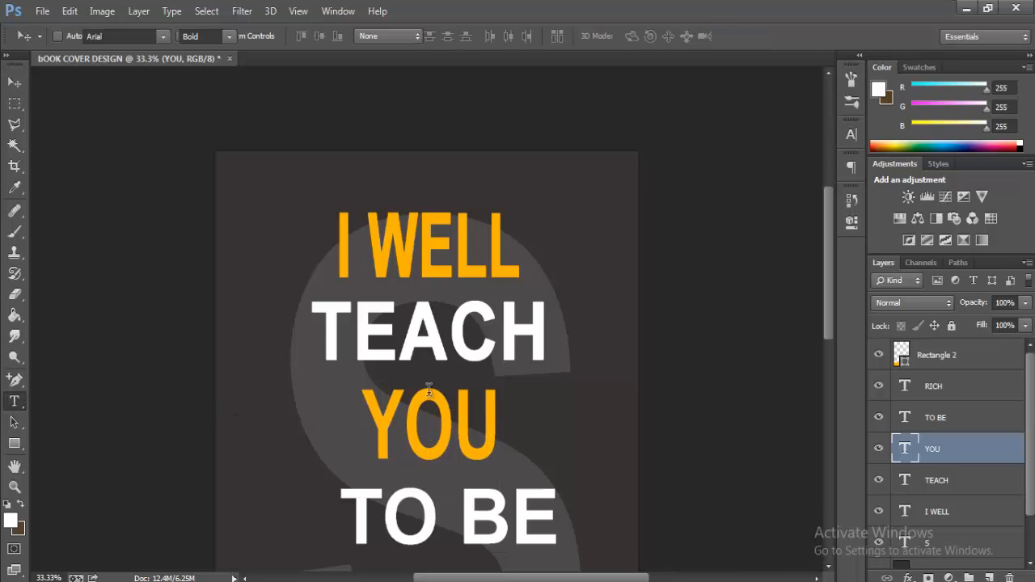
pyautogui.press('Return')
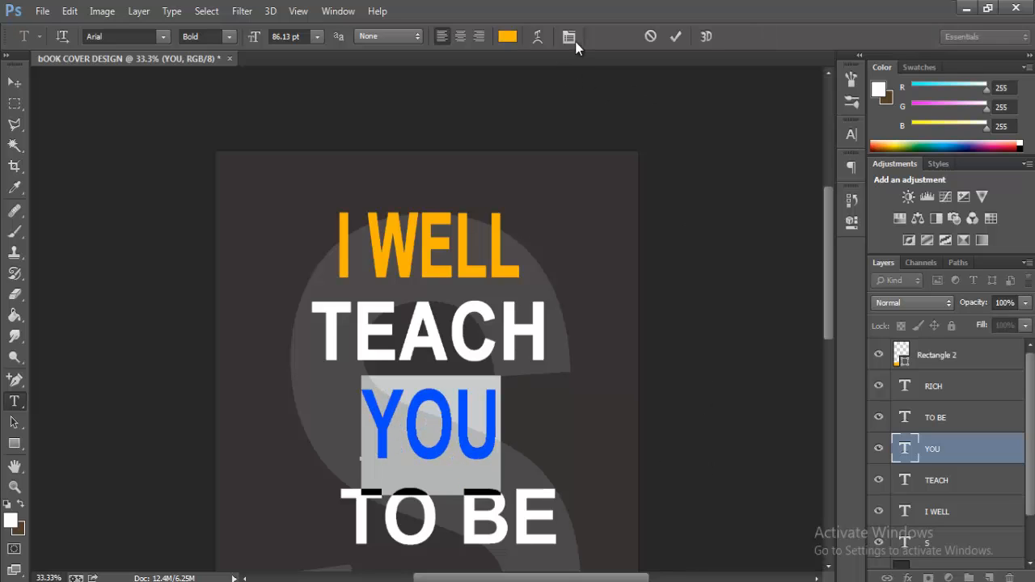
pyautogui.click(569, 36)
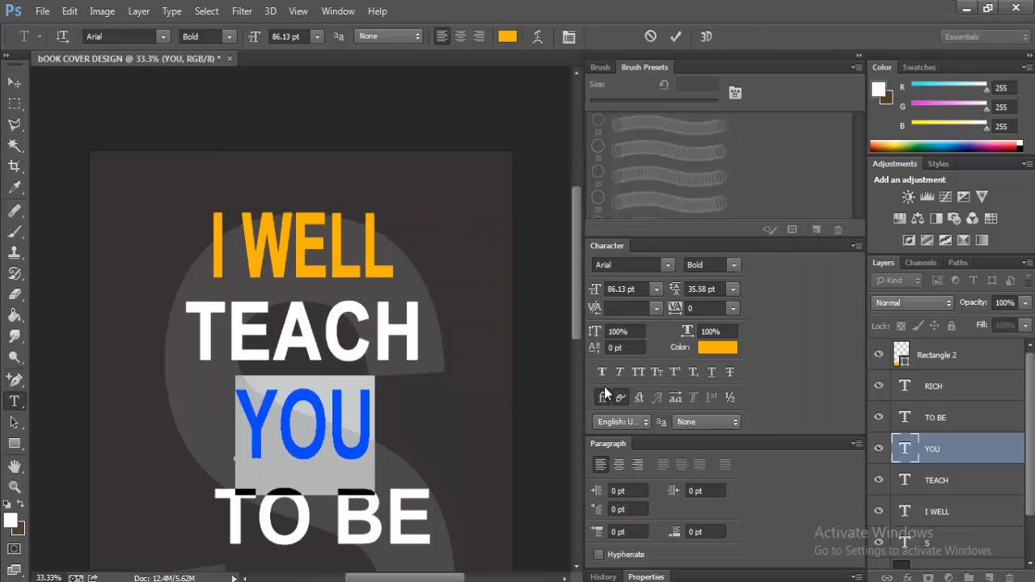
pyautogui.click(859, 55)
pyautogui.click(444, 394)
pyautogui.scroll(-5, 436, 400)
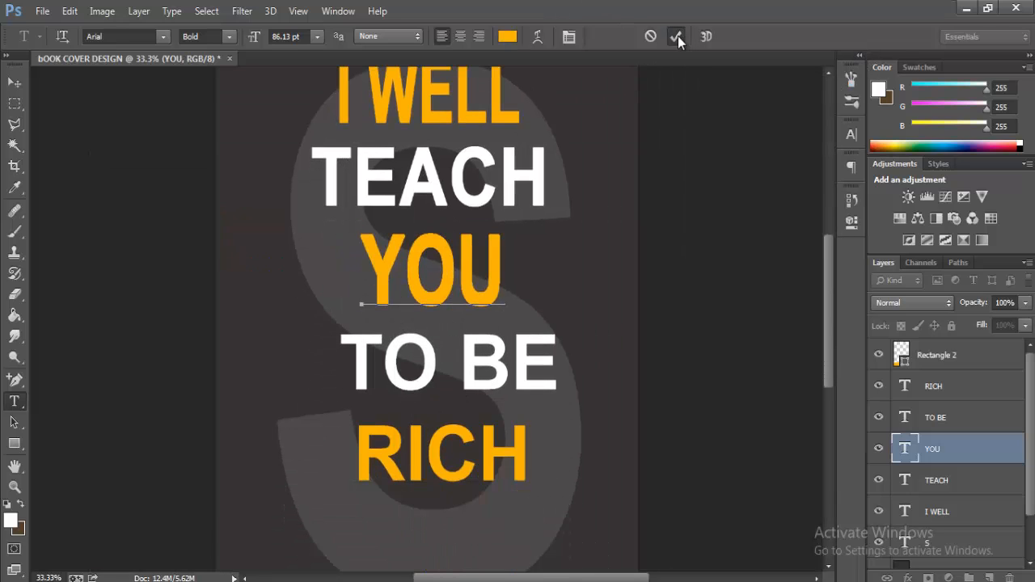
pyautogui.click(677, 37)
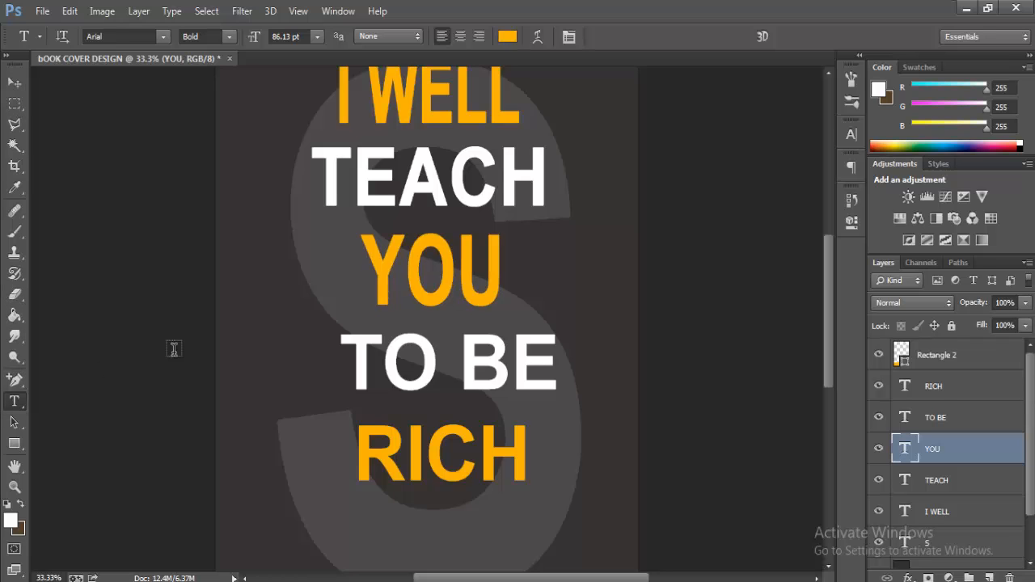
# Step: Free-transform the TO BE line to 86.40% height and shift it slightly left
pyautogui.moveTo(534, 353); pyautogui.dragTo(565, 359)
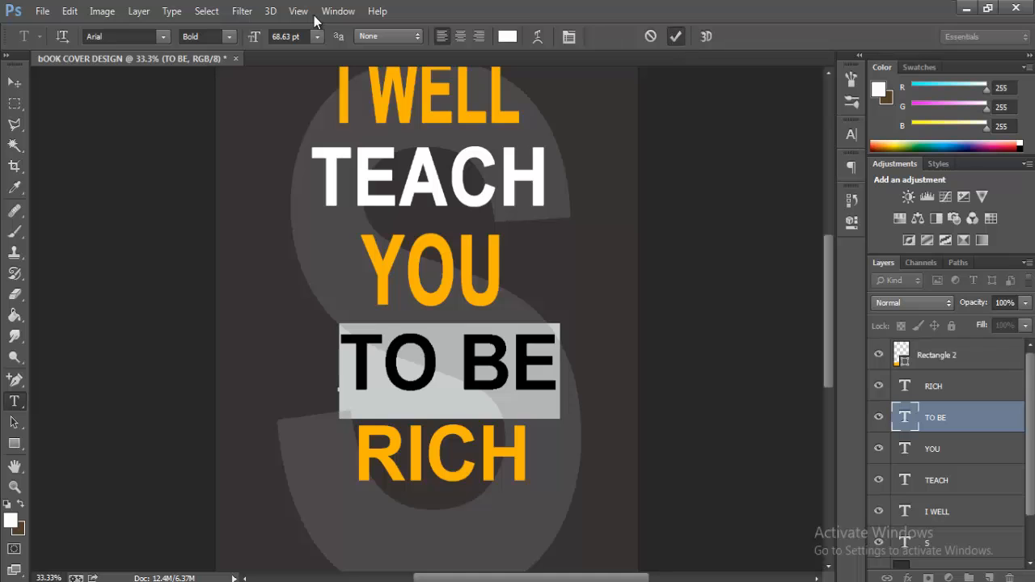
pyautogui.click(676, 37)
pyautogui.click(102, 11)
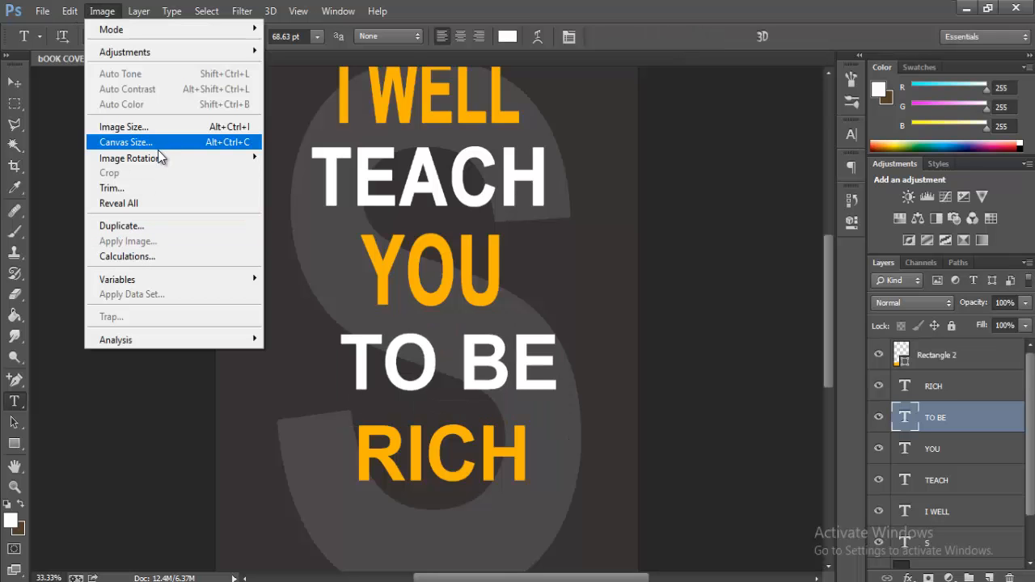
pyautogui.moveTo(70, 11)
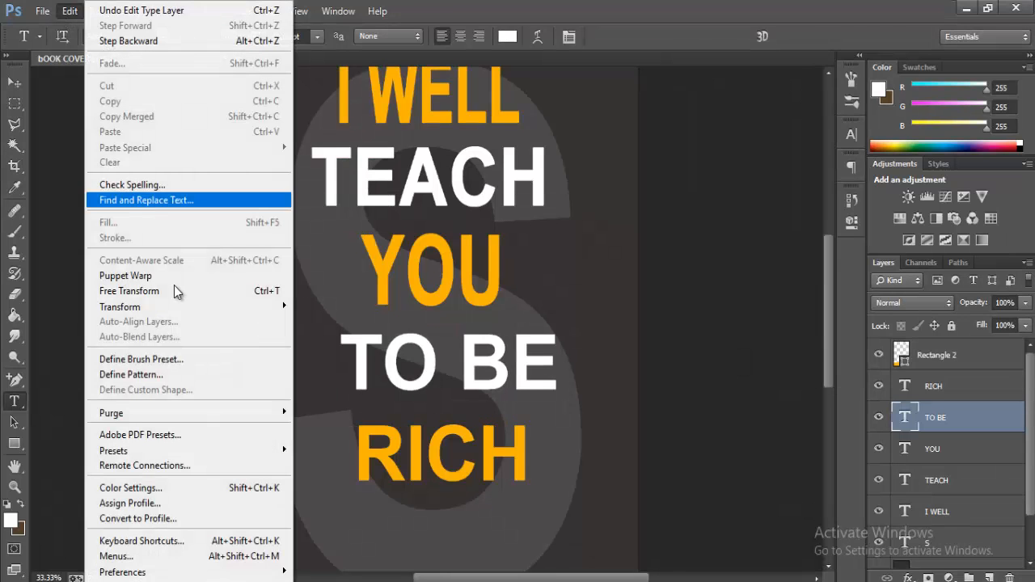
pyautogui.click(197, 292)
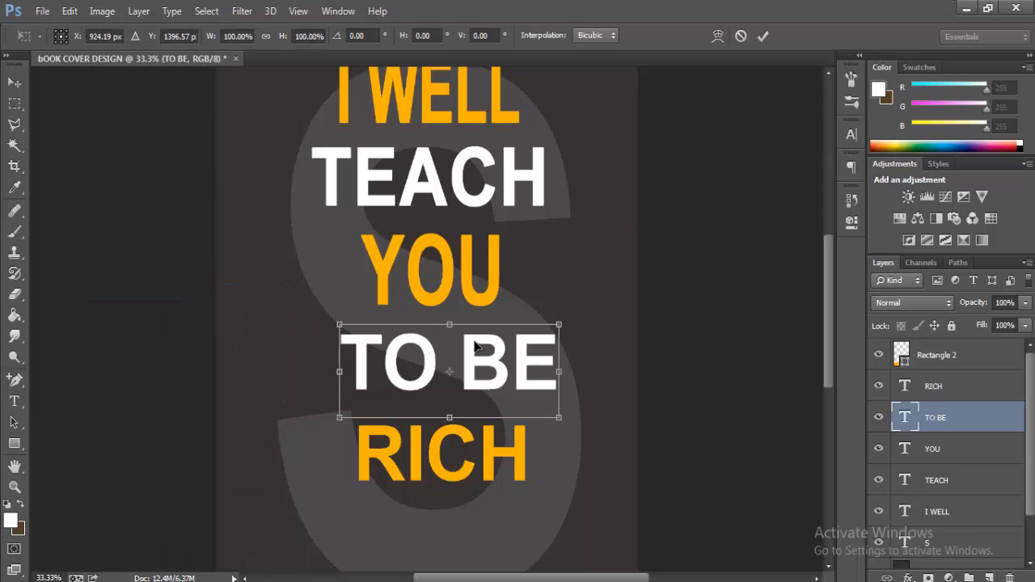
pyautogui.moveTo(454, 412); pyautogui.dragTo(453, 407)
pyautogui.press('Left')
pyautogui.press('Left')
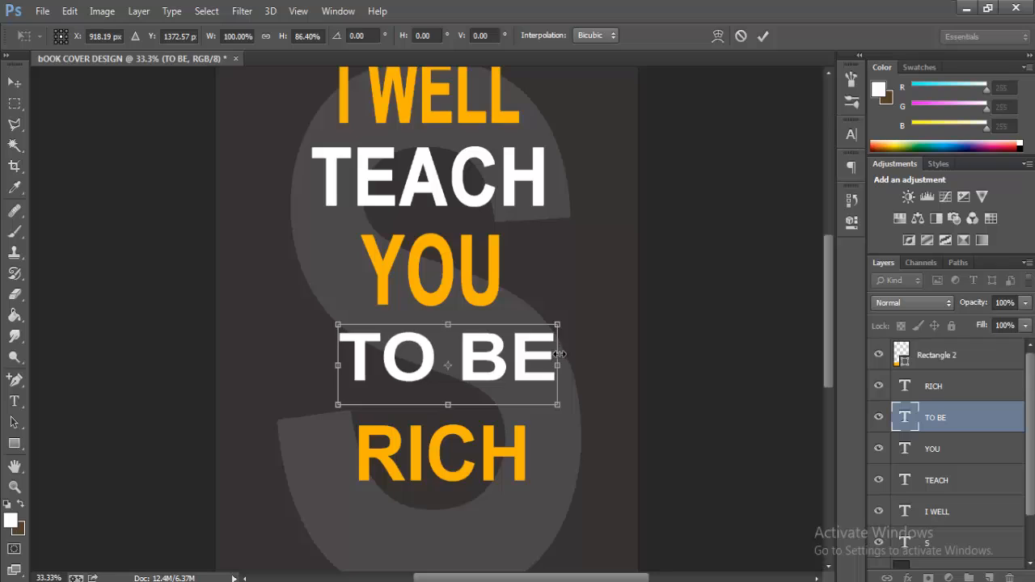
# Step: Narrow the TO BE line slightly and nudge it left and up to centre it beneath YOU
pyautogui.moveTo(553, 363); pyautogui.dragTo(549, 364)
pyautogui.press('Left')
pyautogui.press('Left')
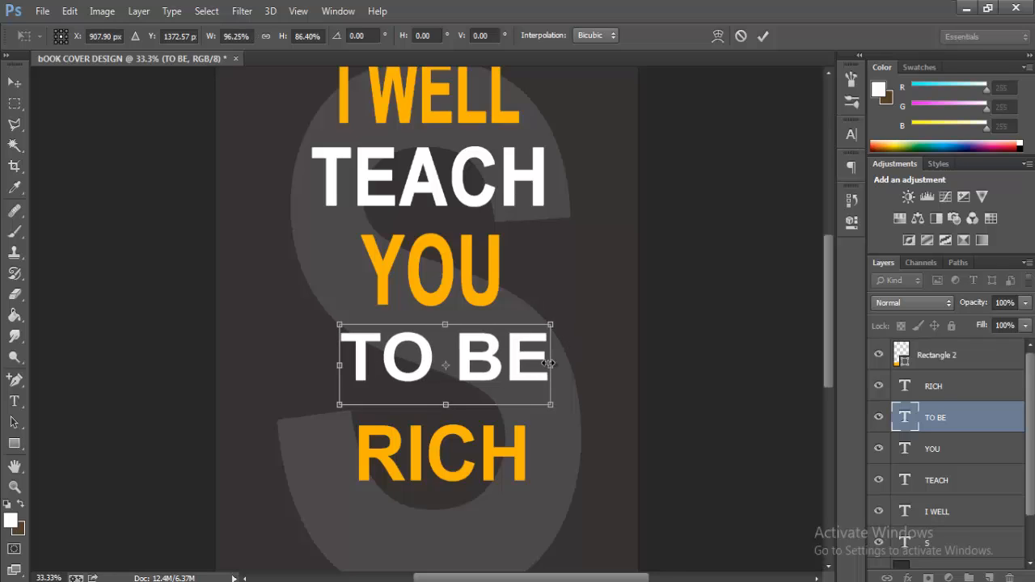
pyautogui.press('Left')
pyautogui.press('Left')
pyautogui.press('Left')
pyautogui.press('Left')
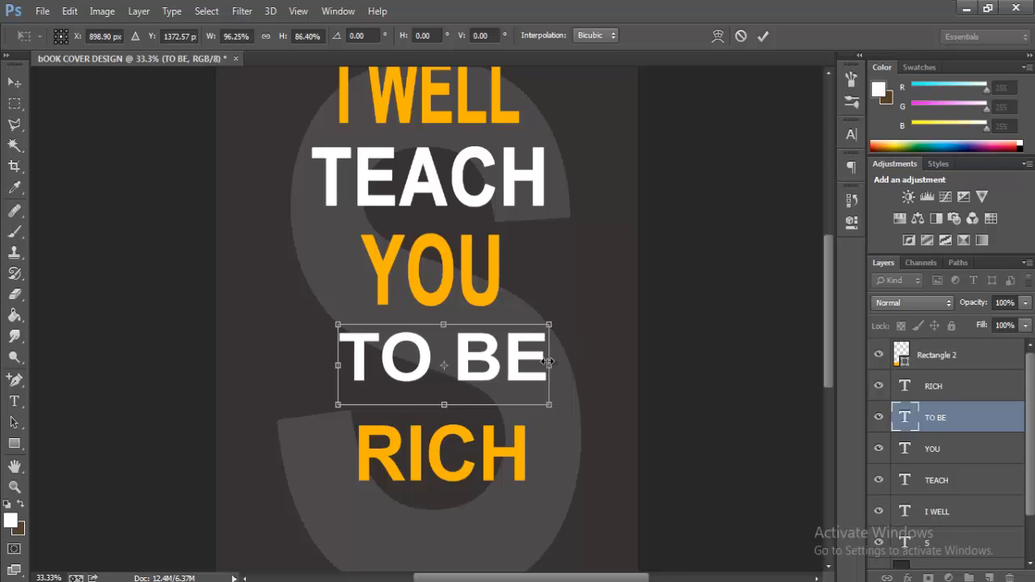
pyautogui.moveTo(548, 358); pyautogui.dragTo(542, 362)
pyautogui.press('Up')
pyautogui.press('Up')
pyautogui.press('Right')
pyautogui.press('Return')
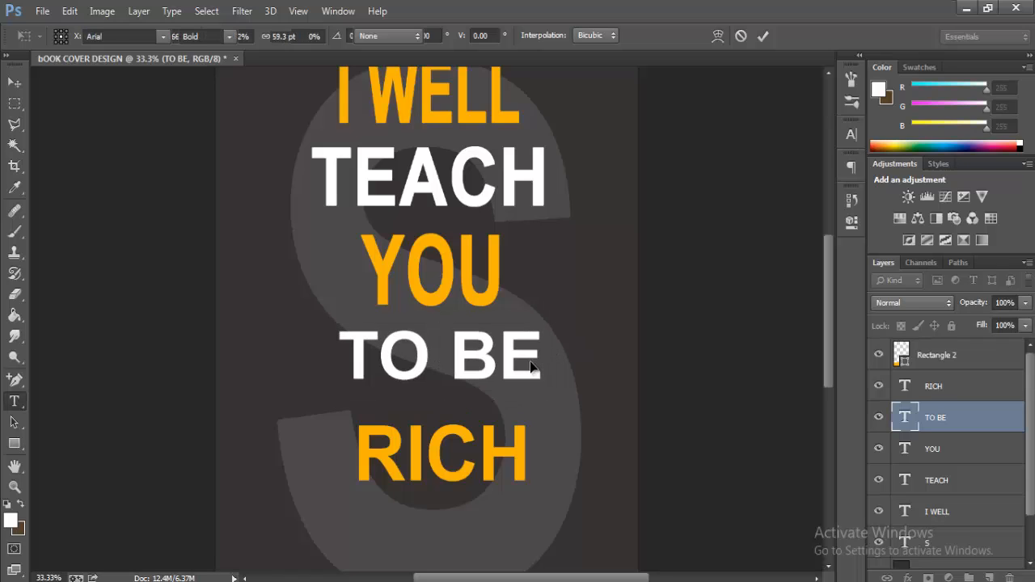
# Step: Select the RICH text layer and move the line up to sit closely beneath TO BE
pyautogui.scroll(-3, 437, 453)
pyautogui.rightClick(439, 446)
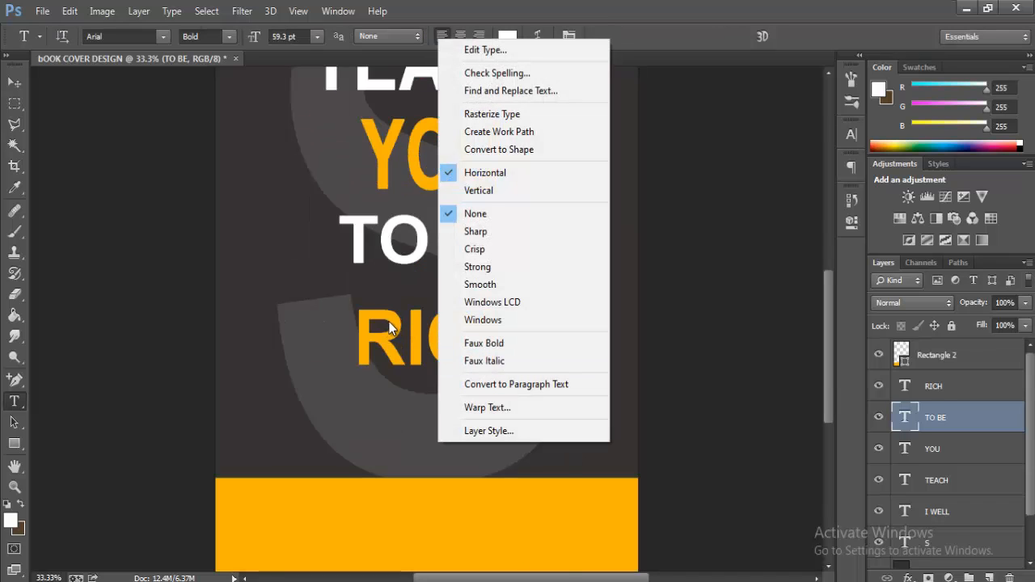
pyautogui.rightClick(392, 317)
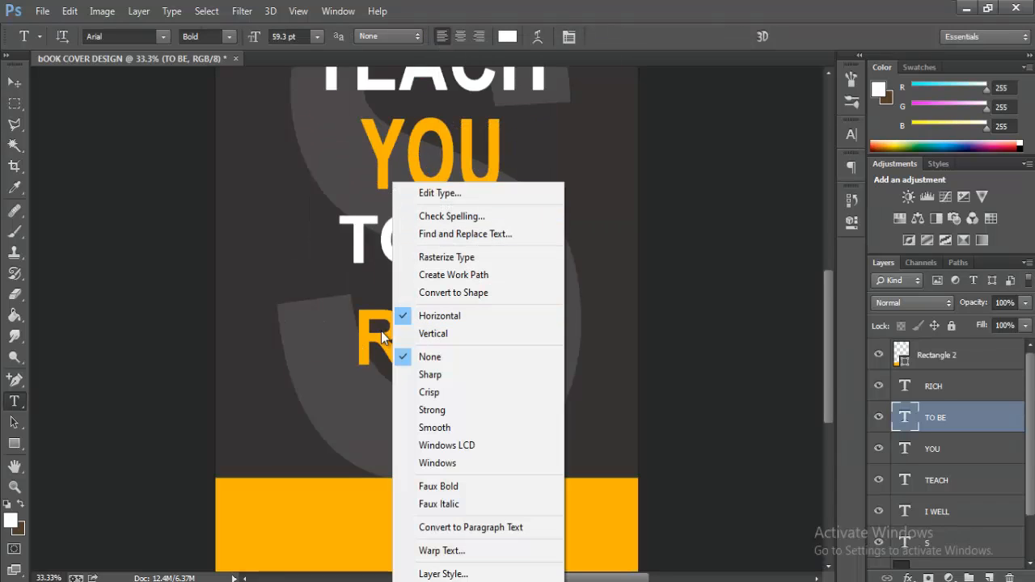
pyautogui.click(381, 330)
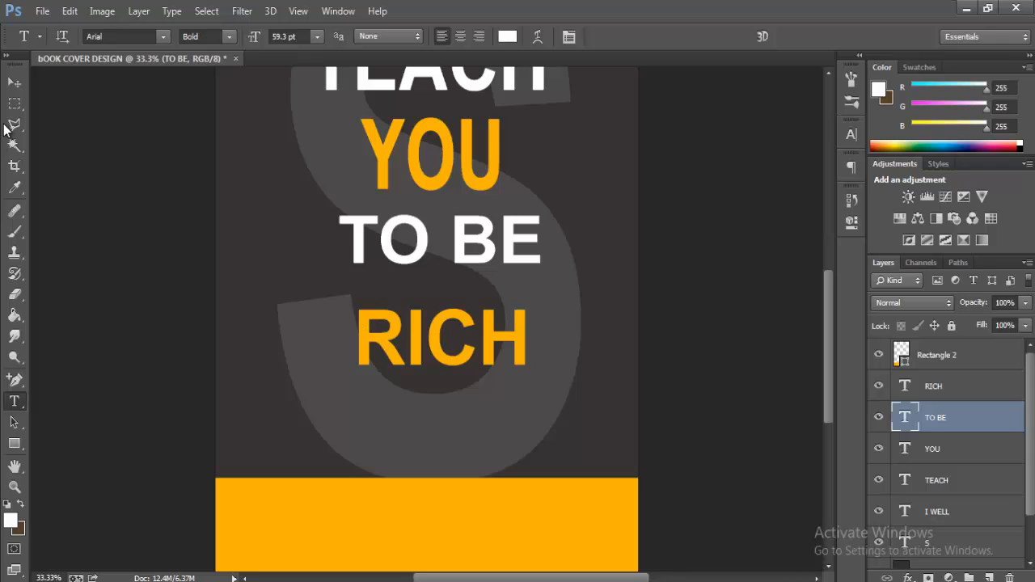
pyautogui.click(14, 82)
pyautogui.rightClick(379, 338)
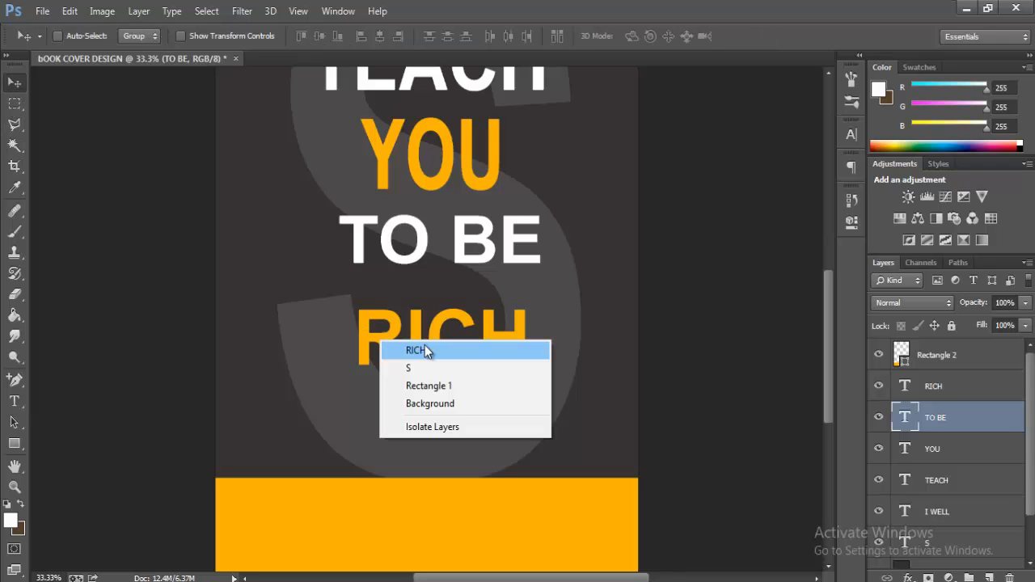
pyautogui.click(393, 351)
pyautogui.moveTo(432, 341); pyautogui.dragTo(427, 310)
# Step: Free-transform the RICH line to 119.55% height and 95.51% width, nudging it right beneath TO BE
pyautogui.click(104, 11)
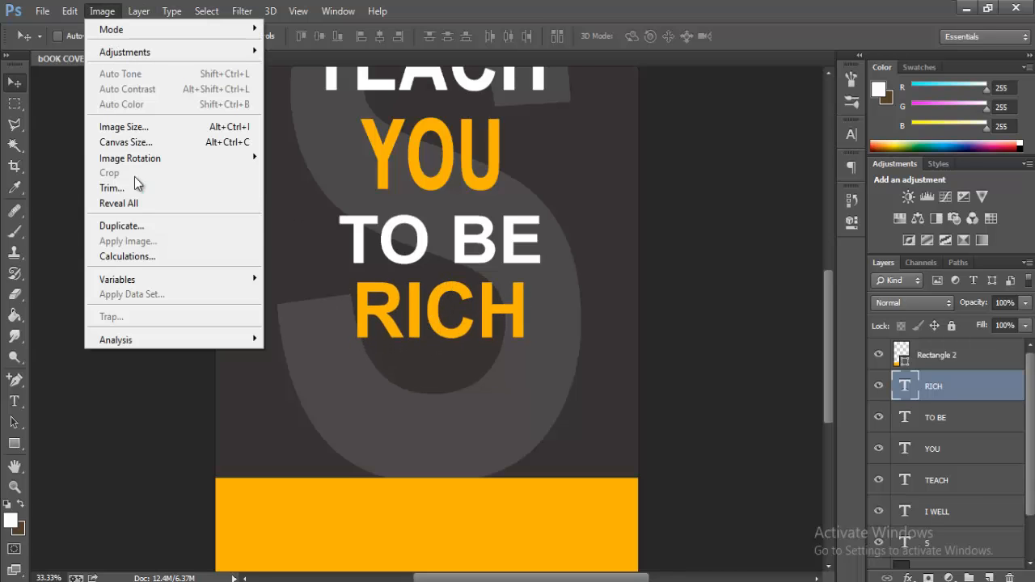
pyautogui.moveTo(67, 8)
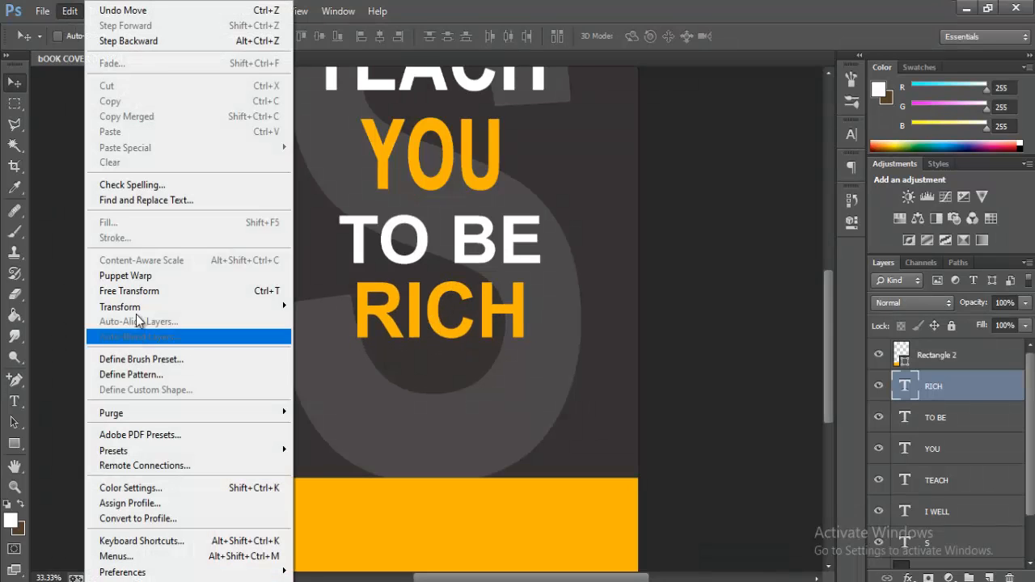
pyautogui.click(129, 291)
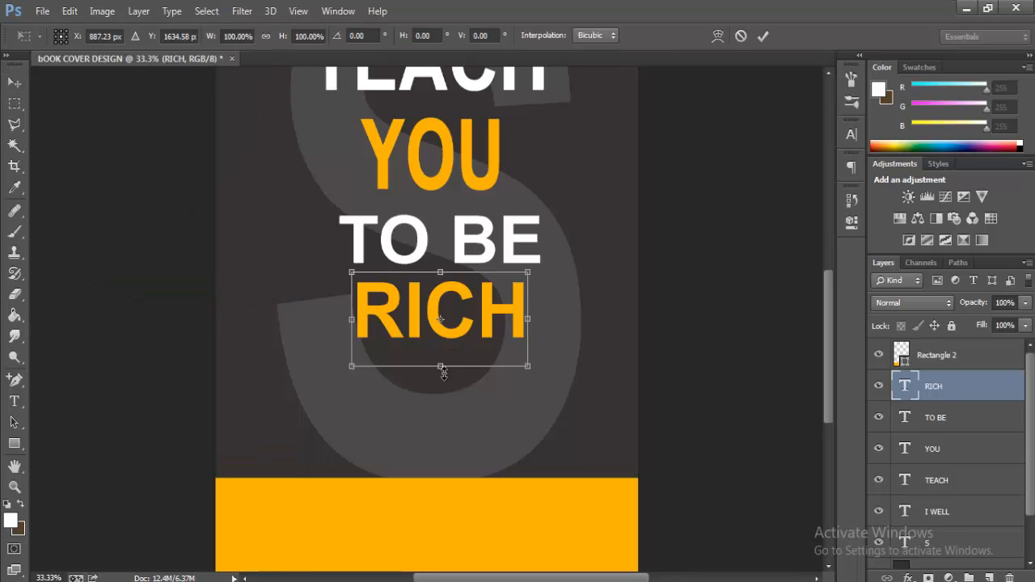
pyautogui.moveTo(446, 382); pyautogui.dragTo(447, 387)
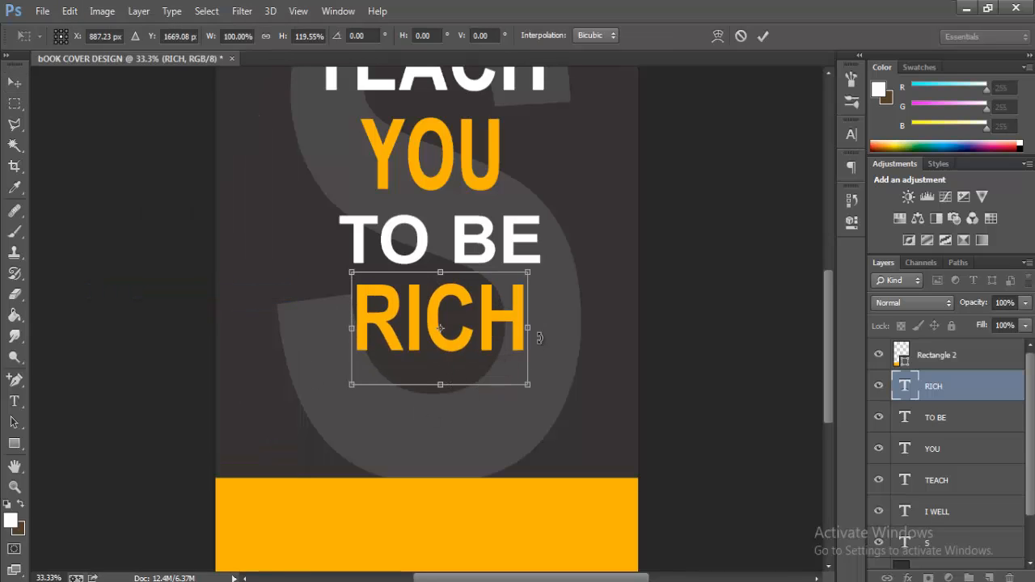
pyautogui.moveTo(527, 326); pyautogui.dragTo(526, 327)
pyautogui.press('Right')
pyautogui.press('Right')
pyautogui.press('Right')
pyautogui.press('Right')
pyautogui.press('Right')
pyautogui.press('Right')
pyautogui.press('Right')
pyautogui.press('Right')
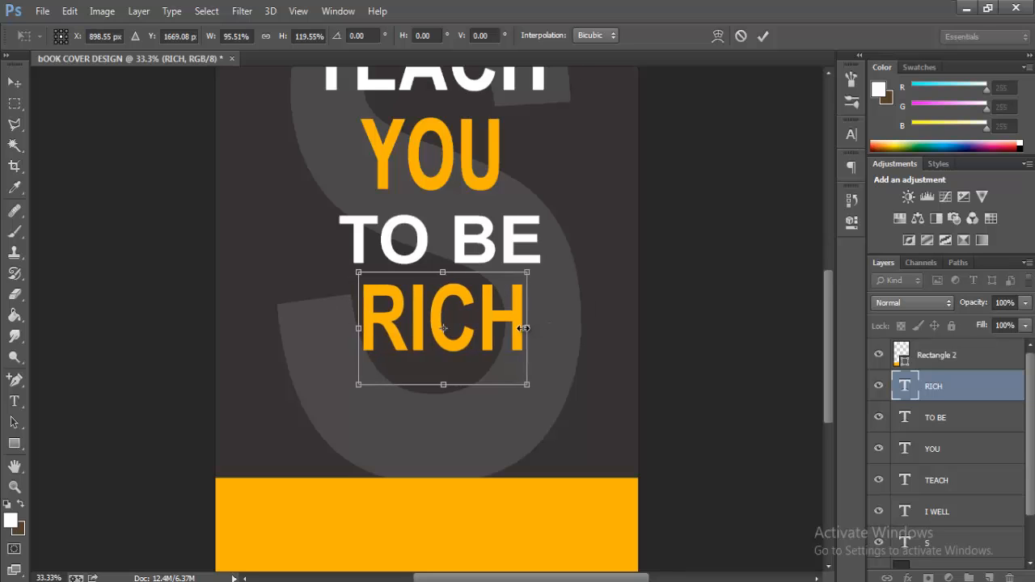
# Step: Nudge the RICH line slightly up and right, and commit the transform
pyautogui.press('Up')
pyautogui.press('Up')
pyautogui.press('Up')
pyautogui.press('Right')
pyautogui.press('Right')
pyautogui.press('Right')
pyautogui.press('Right')
pyautogui.press('Return')
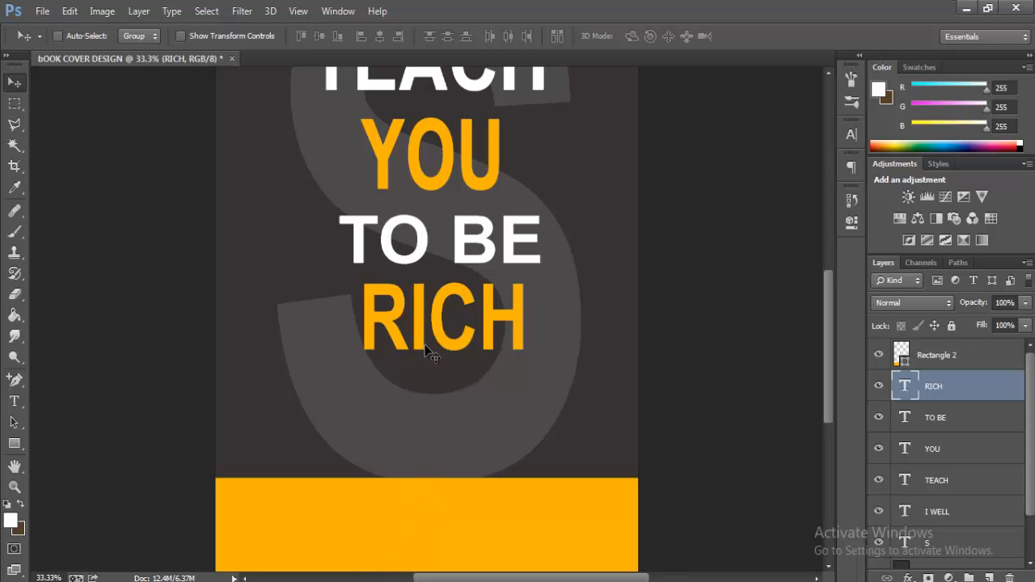
# Step: Add the 8 pt Arial Bold subtitle "SIMPLE STRATEGIES EVERY DAY PEOPLE CAN USE TO QUICKLY ACQUIRE MORE WEALTH AND INCOME" on two lines beneath RICH
pyautogui.hotkey('ctrl', '-')
pyautogui.scroll(1, 420, 336)
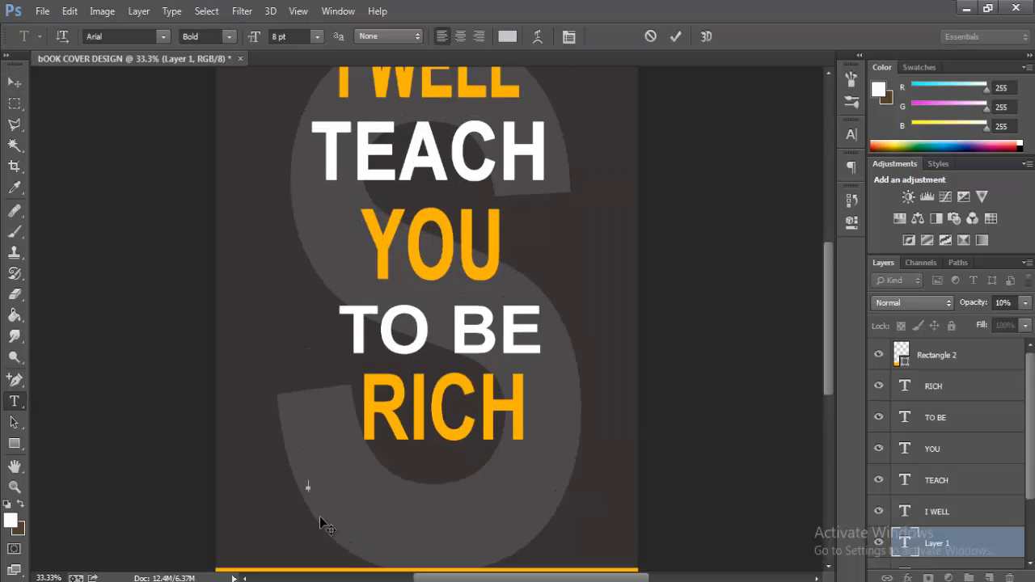
pyautogui.press('ctrl')
pyautogui.write('SIMPLE STRATEGIES EVERY DAY PEOPLE CAN USE TO QUICKLY ACQUIRE MORE WEALTH AND INCOME')
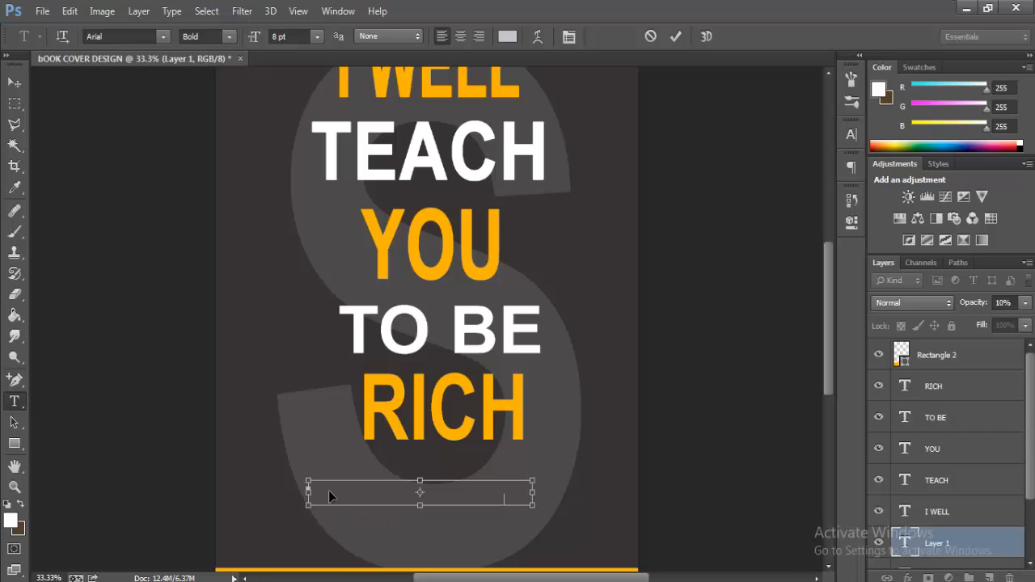
pyautogui.moveTo(406, 524); pyautogui.dragTo(440, 511)
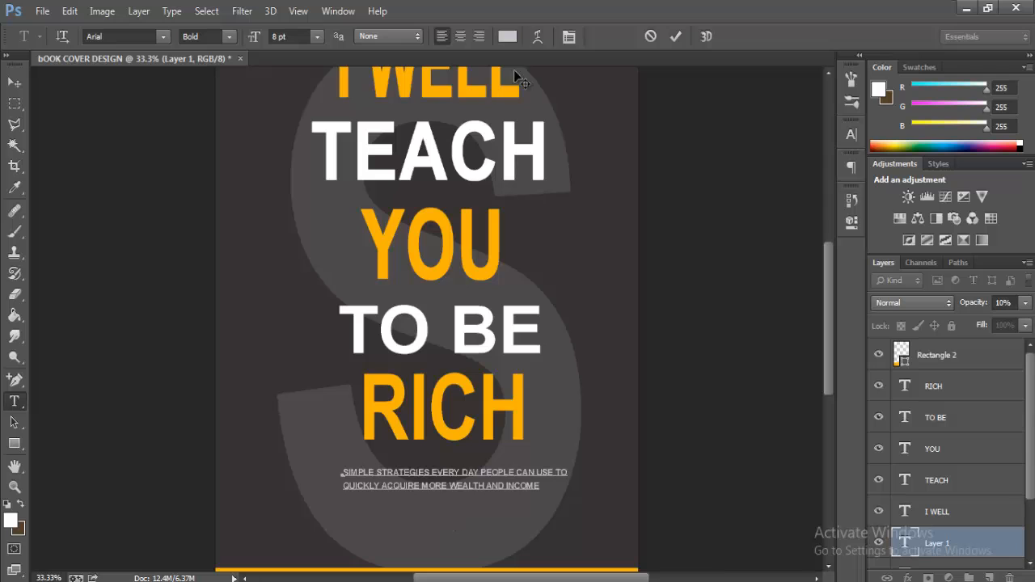
pyautogui.click(676, 36)
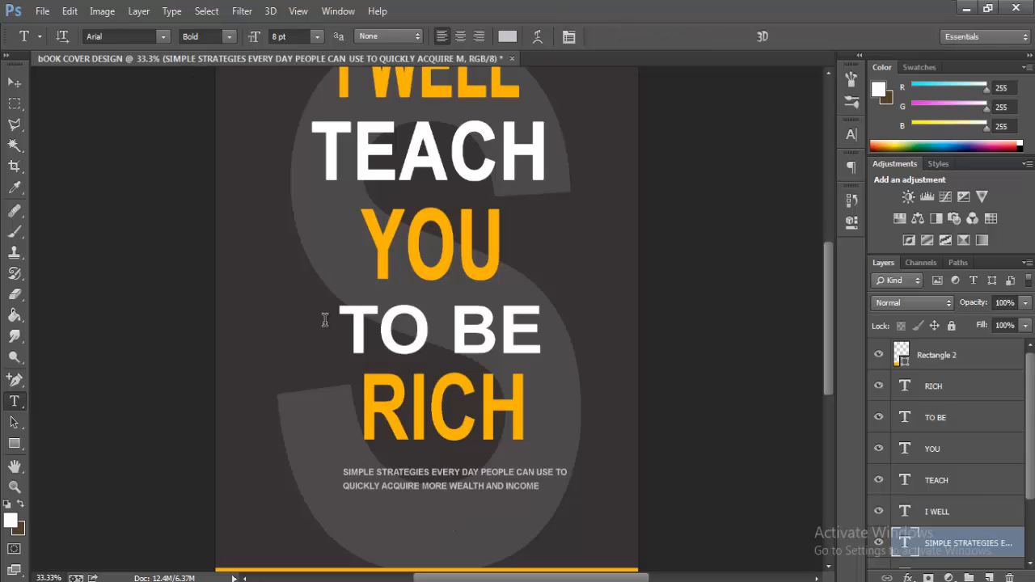
# Step: Centre-align the subtitle and free-transform it to 107.83%, nudging it down between RICH and the orange band
pyautogui.click(850, 134)
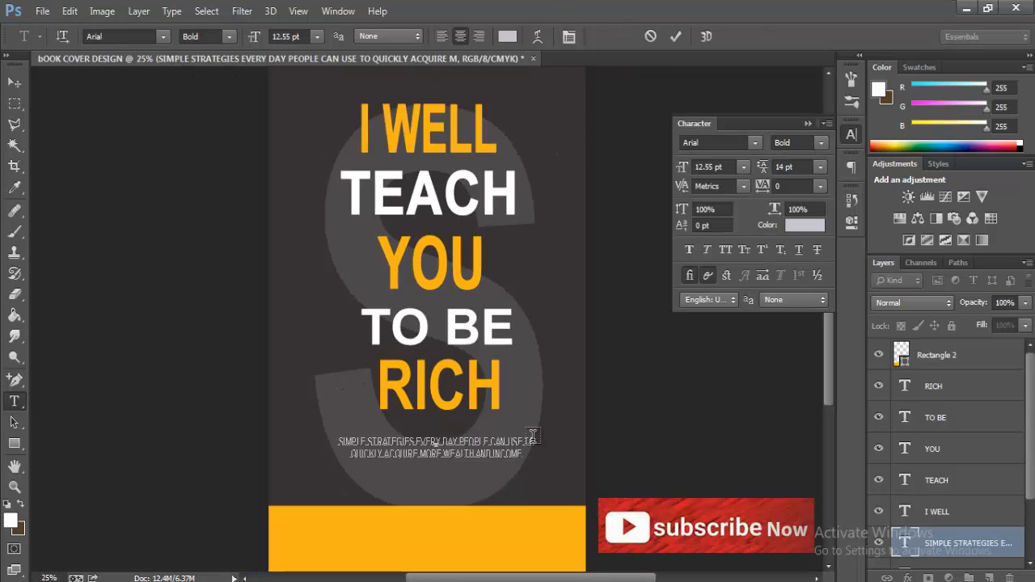
pyautogui.click(808, 124)
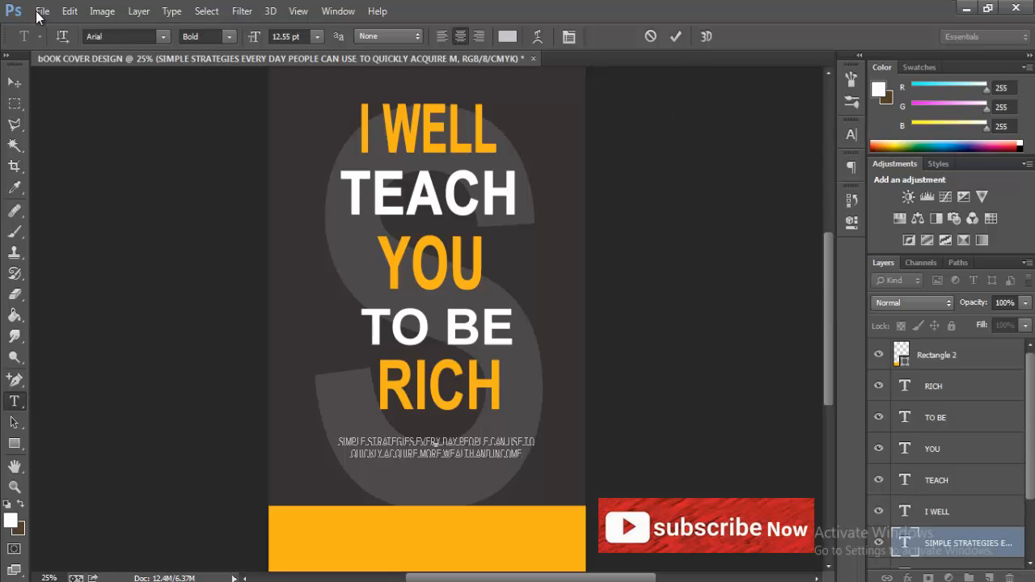
pyautogui.click(69, 10)
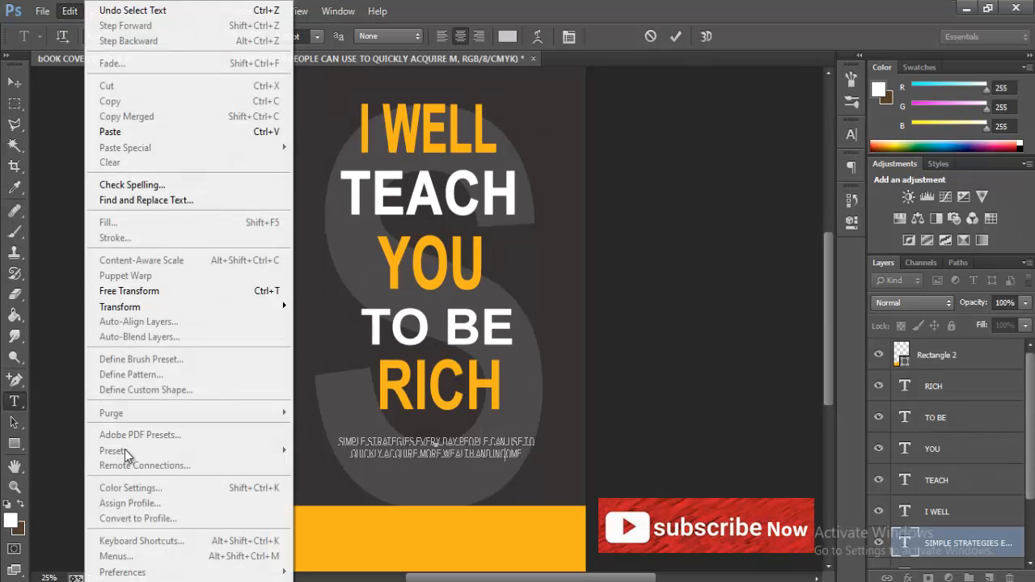
pyautogui.click(147, 290)
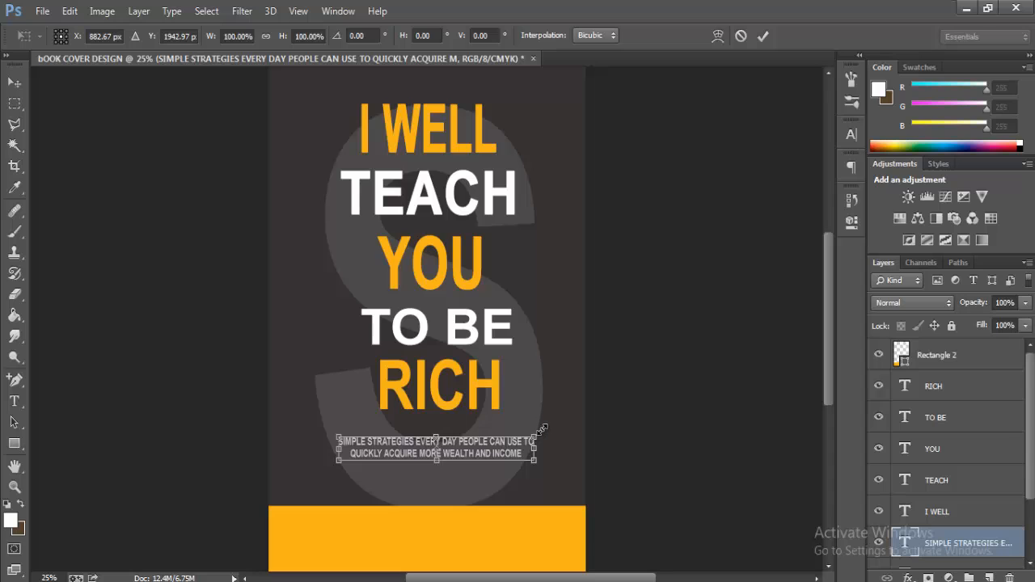
pyautogui.moveTo(533, 435); pyautogui.dragTo(546, 426)
pyautogui.press('Down')
pyautogui.press('Down')
pyautogui.press('Down')
pyautogui.press('Down')
pyautogui.press('Down')
pyautogui.press('Down')
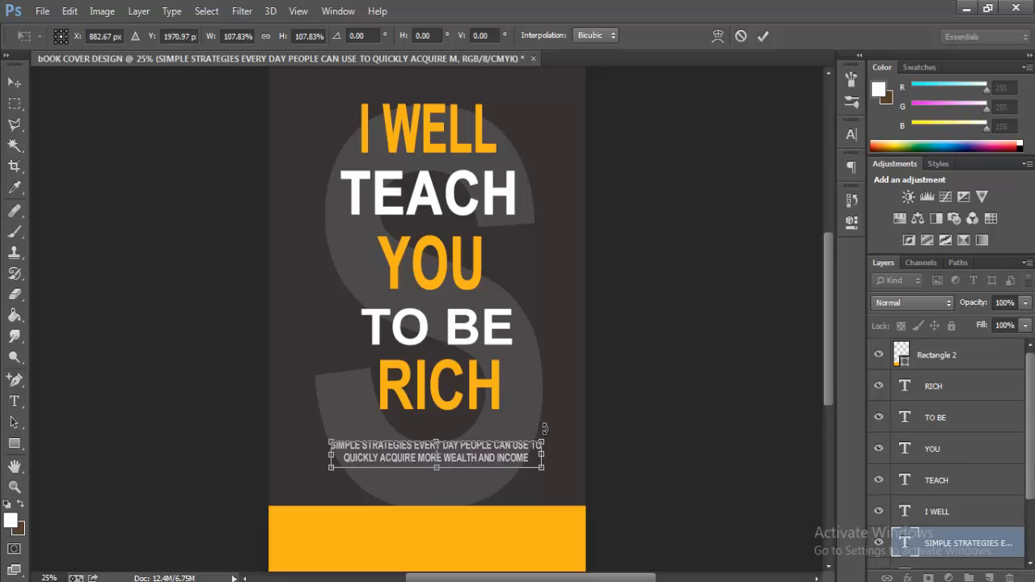
pyautogui.press('Down')
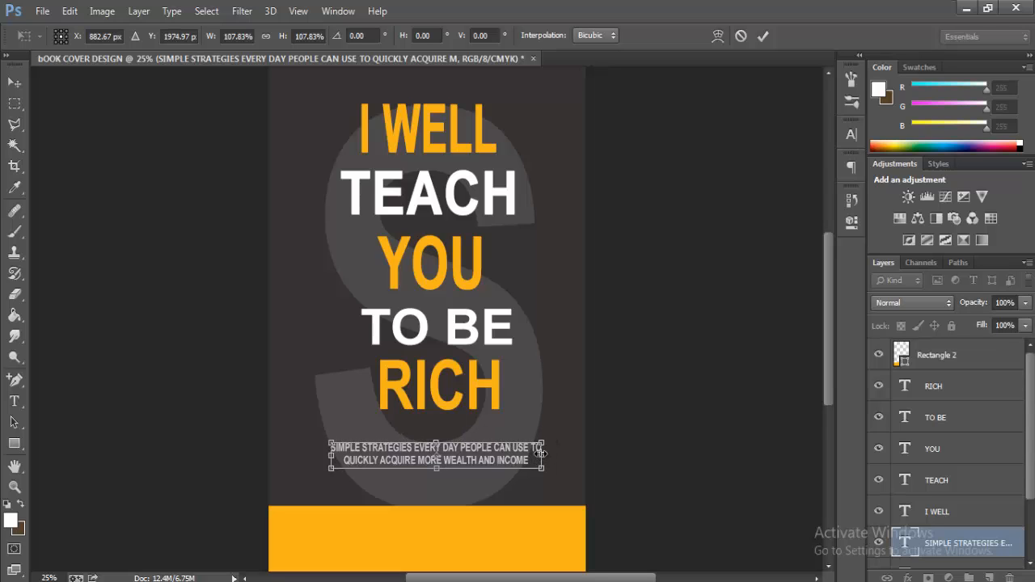
pyautogui.press('Return')
# Step: Add the author's name as an 8 pt Arial Bold text line on the orange bottom band
pyautogui.scroll(-3, 461, 471)
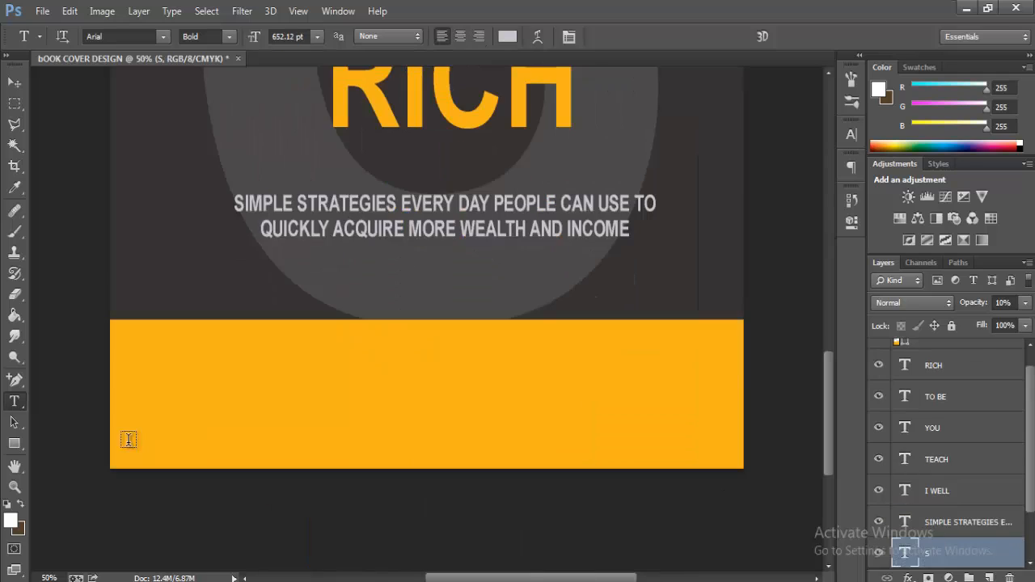
pyautogui.click(128, 439)
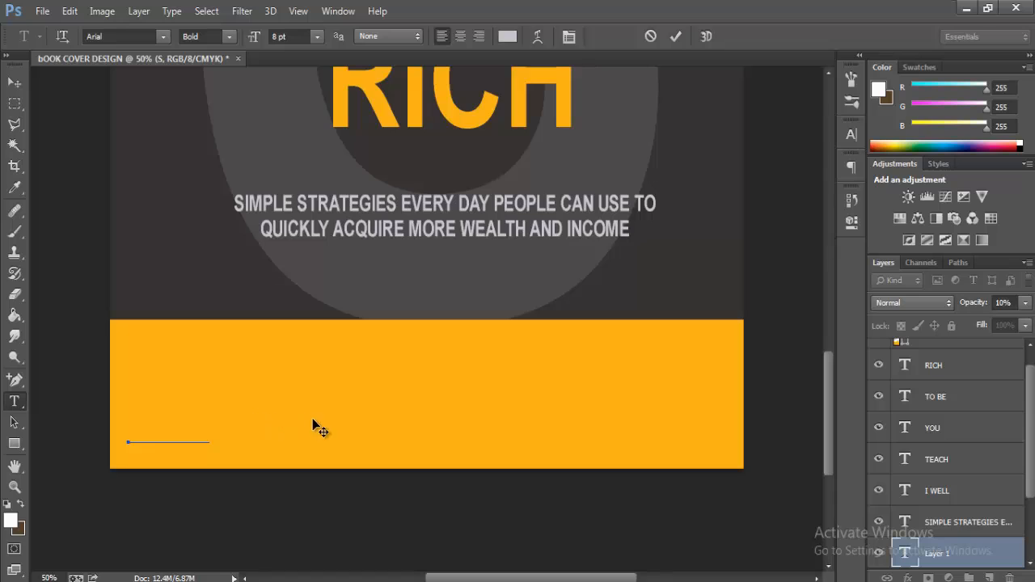
pyautogui.moveTo(312, 418); pyautogui.dragTo(465, 392)
# Step: Set the author name's text colour to off-white, RGB 243, 242, 241
pyautogui.moveTo(346, 409); pyautogui.dragTo(247, 408)
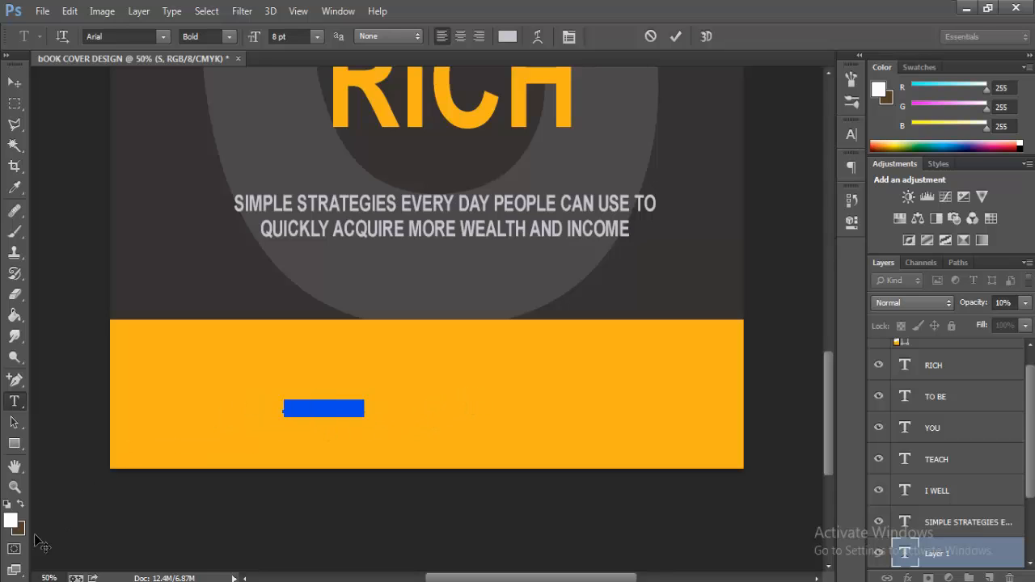
pyautogui.click(10, 522)
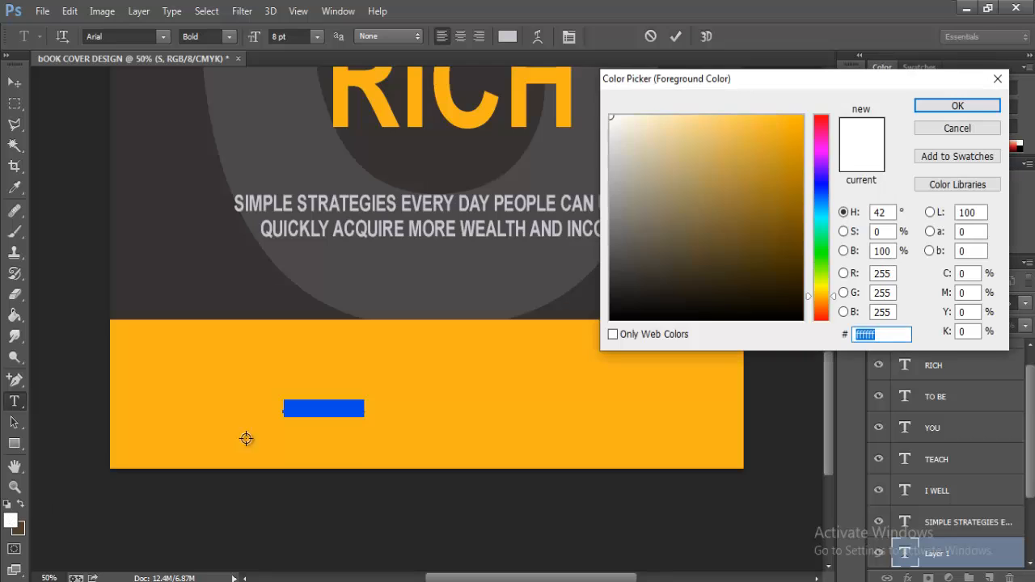
pyautogui.click(612, 117)
pyautogui.click(962, 108)
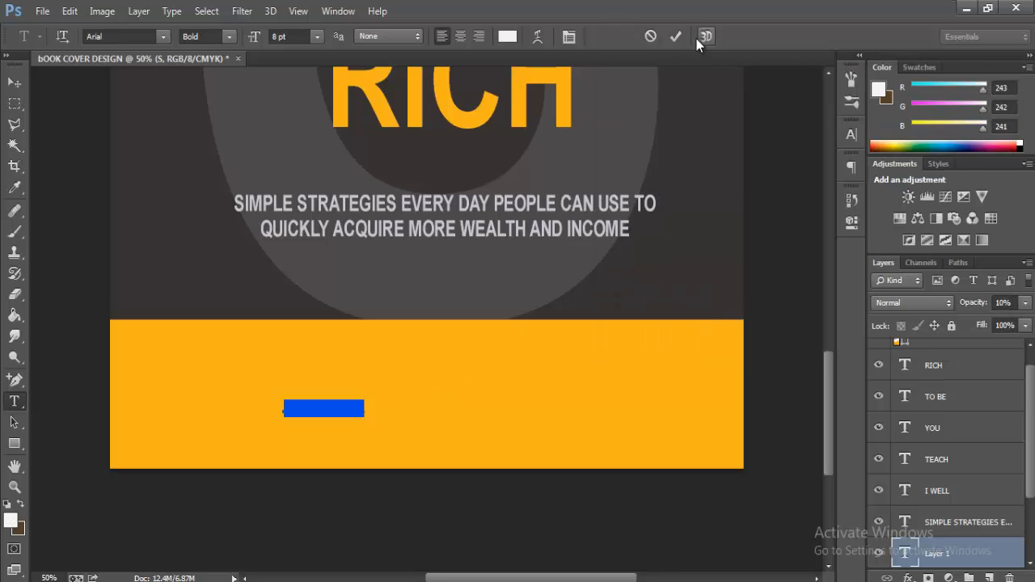
# Step: Free-transform the author's name to about 38.48 pt and centre it across the orange band
pyautogui.click(71, 11)
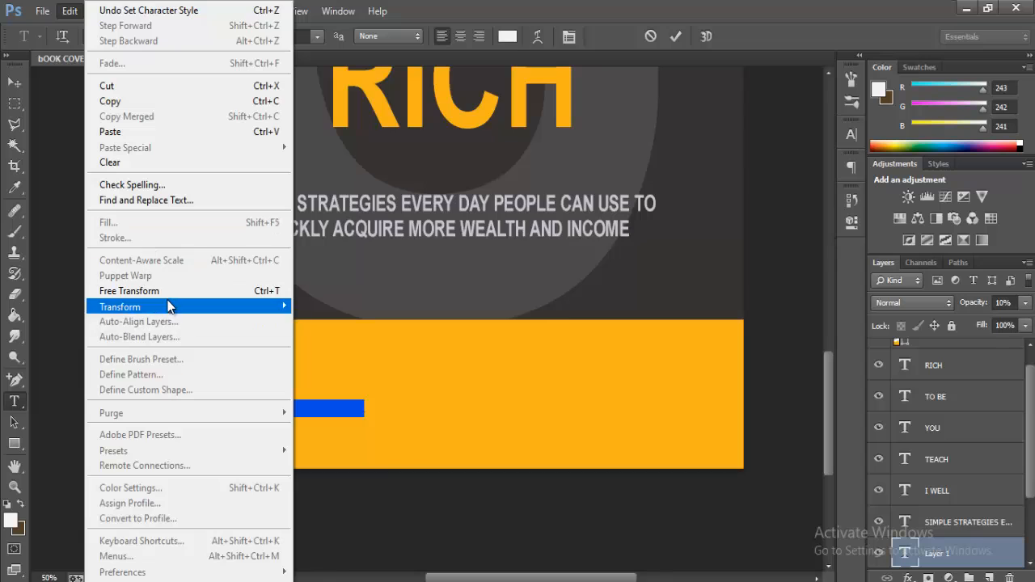
pyautogui.click(130, 291)
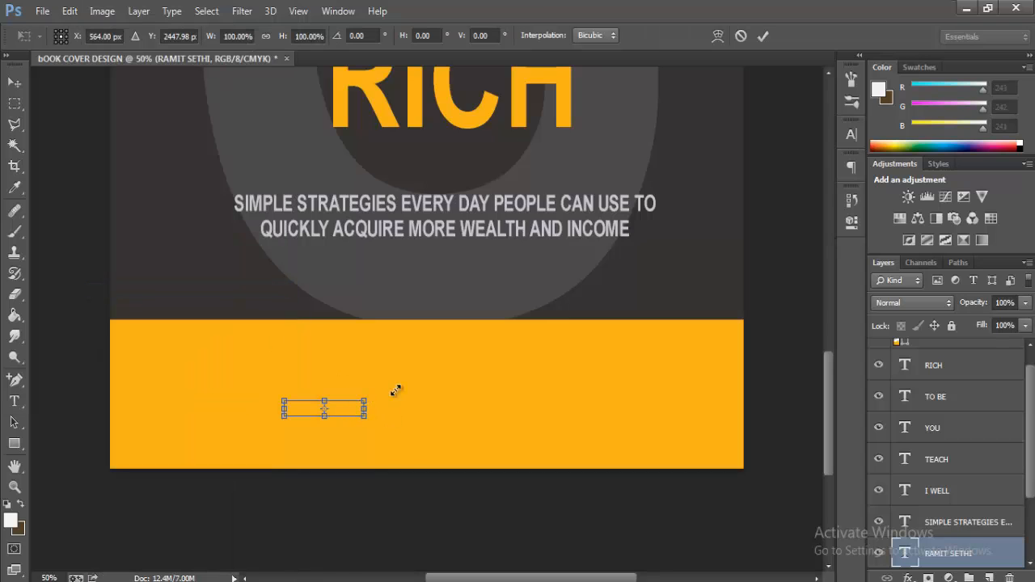
pyautogui.moveTo(457, 372); pyautogui.dragTo(493, 375)
pyautogui.moveTo(450, 402); pyautogui.dragTo(553, 387)
pyautogui.press('Return')
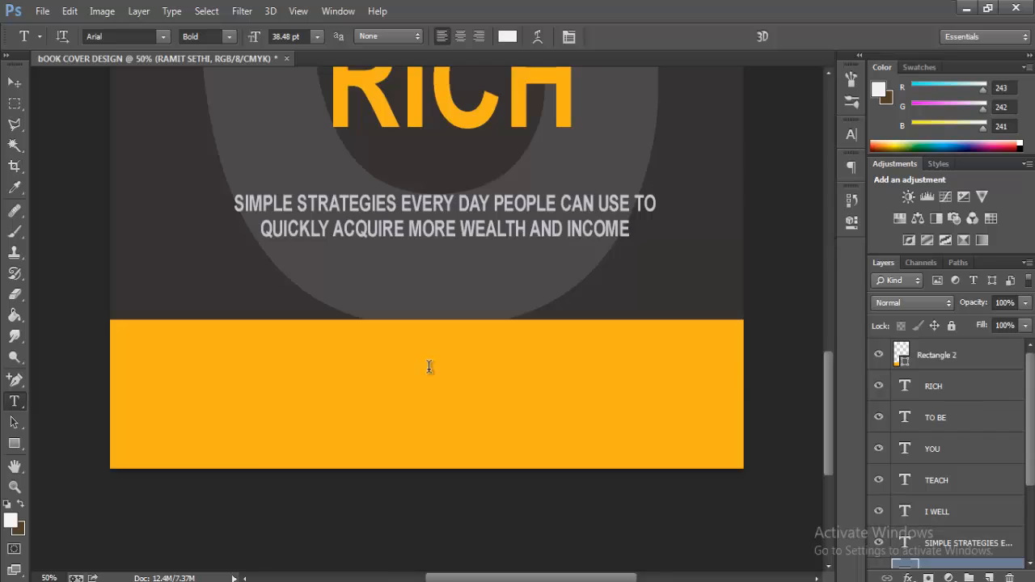
# Step: Move the author's name layer above Rectangle 2 in the layer order
pyautogui.click(428, 392)
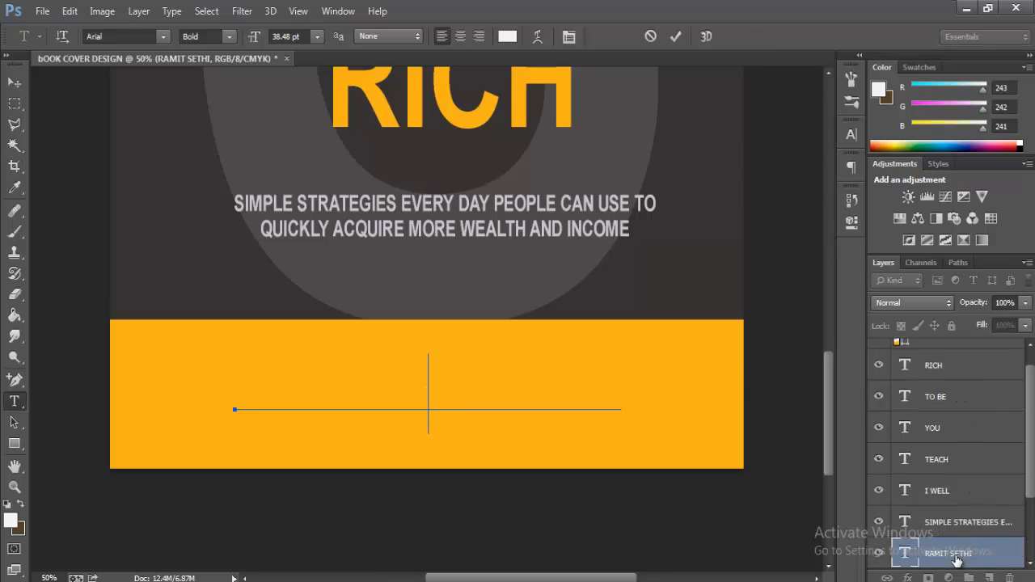
pyautogui.moveTo(956, 559); pyautogui.dragTo(938, 376)
pyautogui.scroll(1, 955, 429)
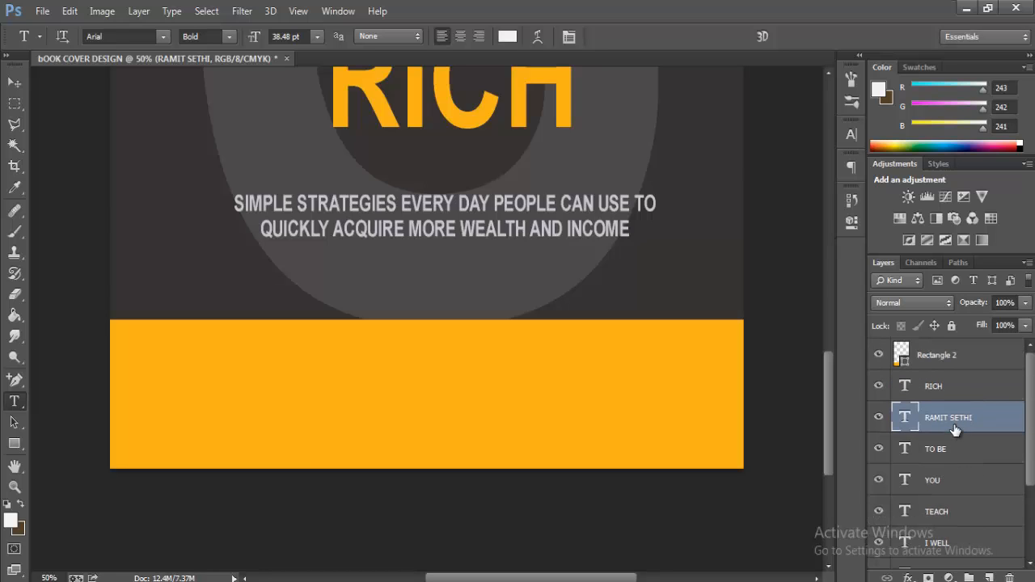
pyautogui.moveTo(957, 429); pyautogui.dragTo(938, 350)
pyautogui.hotkey('ctrl', '-')
pyautogui.hotkey('ctrl', '-')
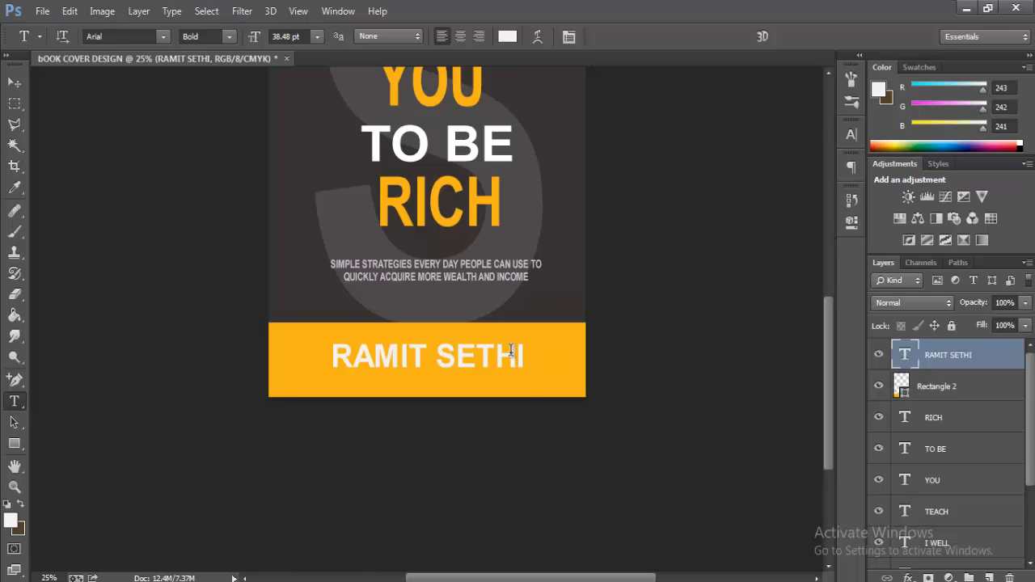
# Step: Recolour the author's name text on the orange band to near-black, RGB 7, 5, 0
pyautogui.moveTo(534, 360); pyautogui.dragTo(286, 353)
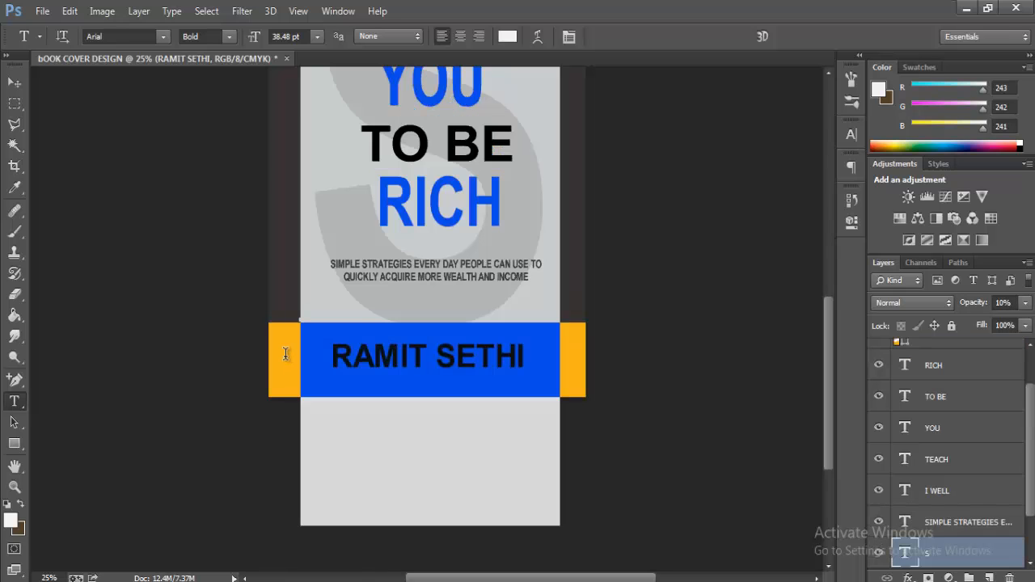
pyautogui.click(368, 356)
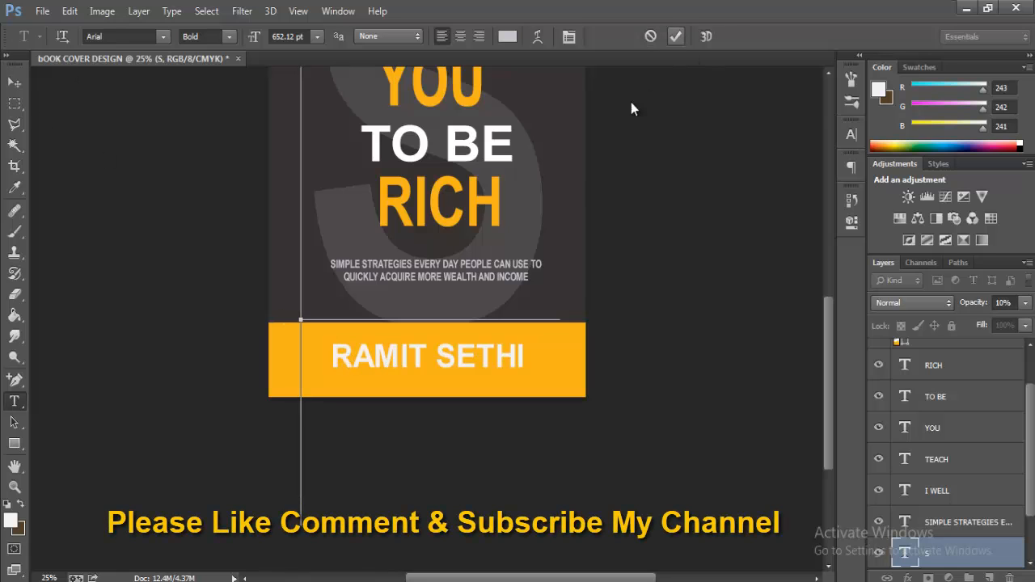
pyautogui.click(517, 356)
pyautogui.moveTo(517, 357); pyautogui.dragTo(320, 353)
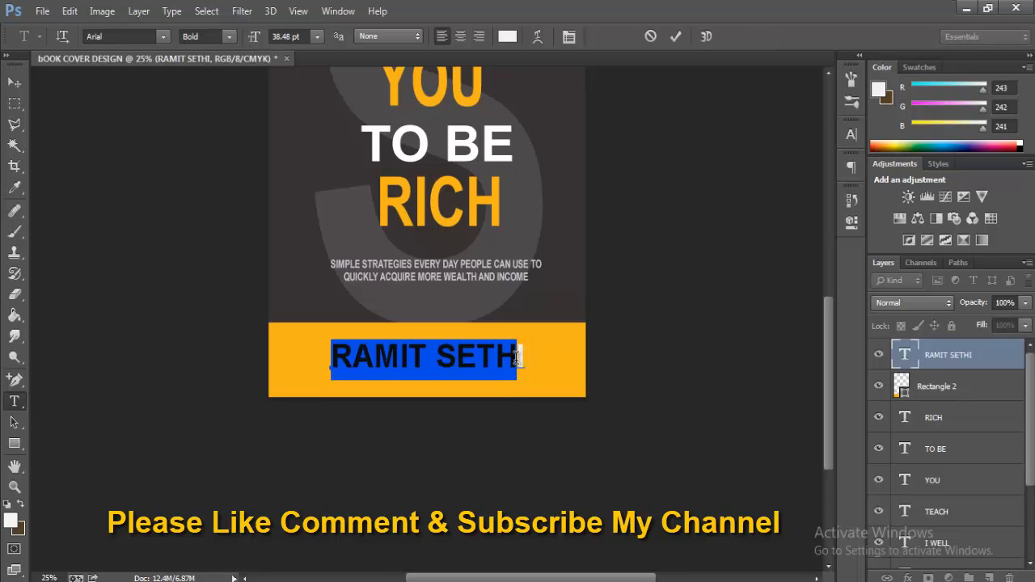
pyautogui.moveTo(524, 356); pyautogui.dragTo(288, 351)
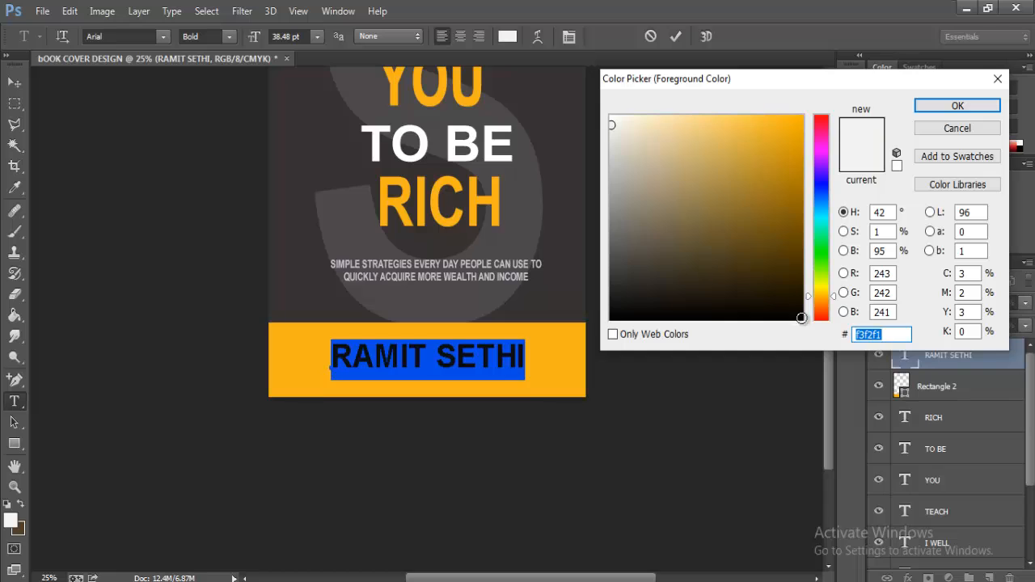
pyautogui.click(804, 318)
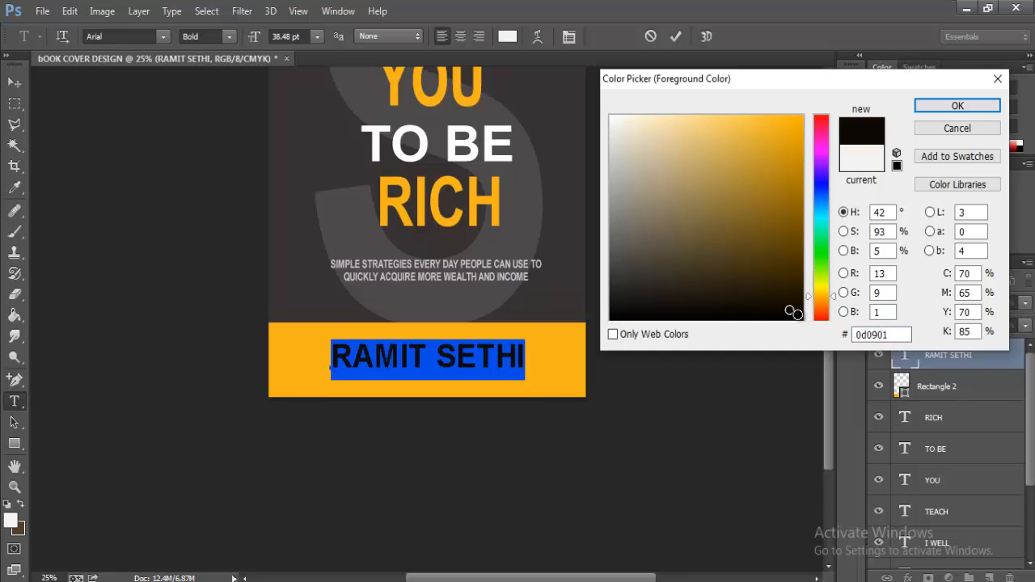
pyautogui.click(956, 107)
pyautogui.click(438, 361)
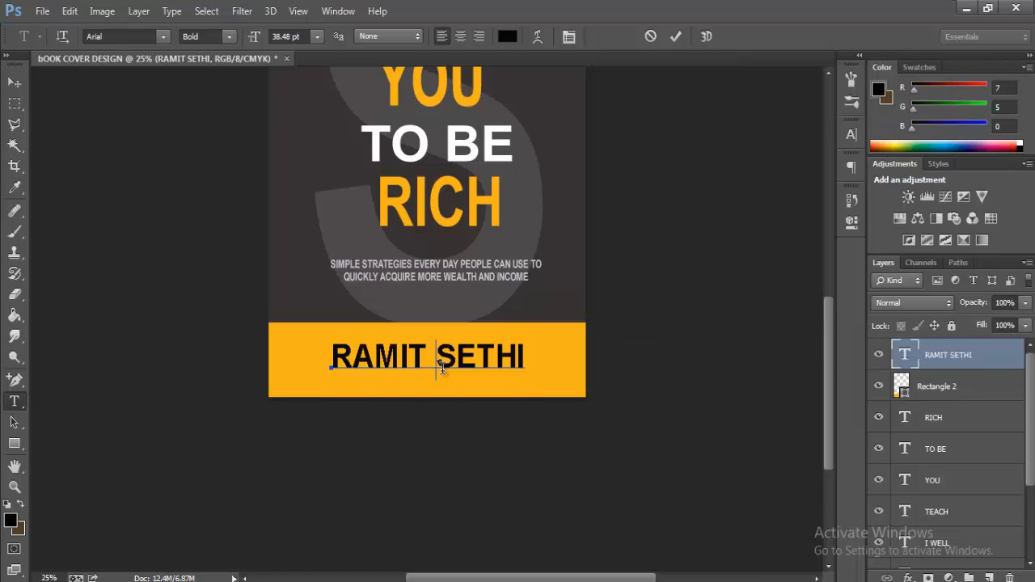
# Step: Add a Multiply drop shadow to the author's name layer with 100% opacity, 6 px distance, 7% spread and 0 px size
pyautogui.click(950, 353)
pyautogui.rightClick(950, 353)
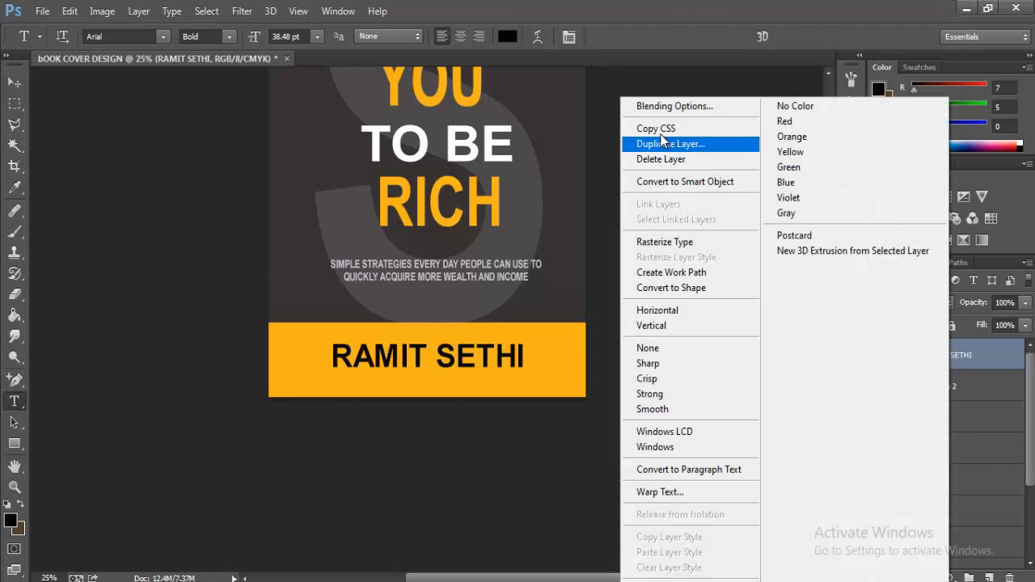
pyautogui.click(663, 109)
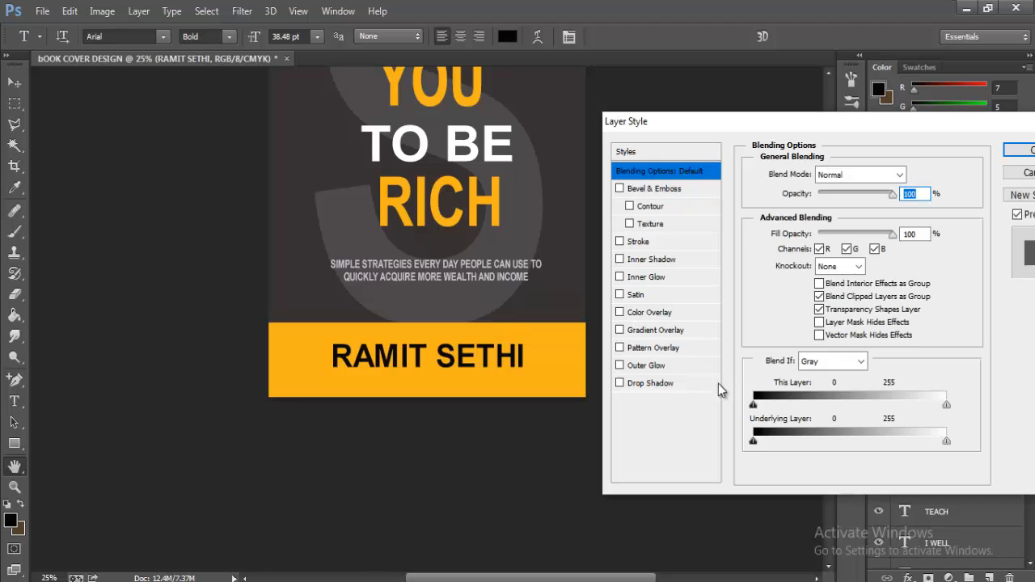
pyautogui.click(646, 382)
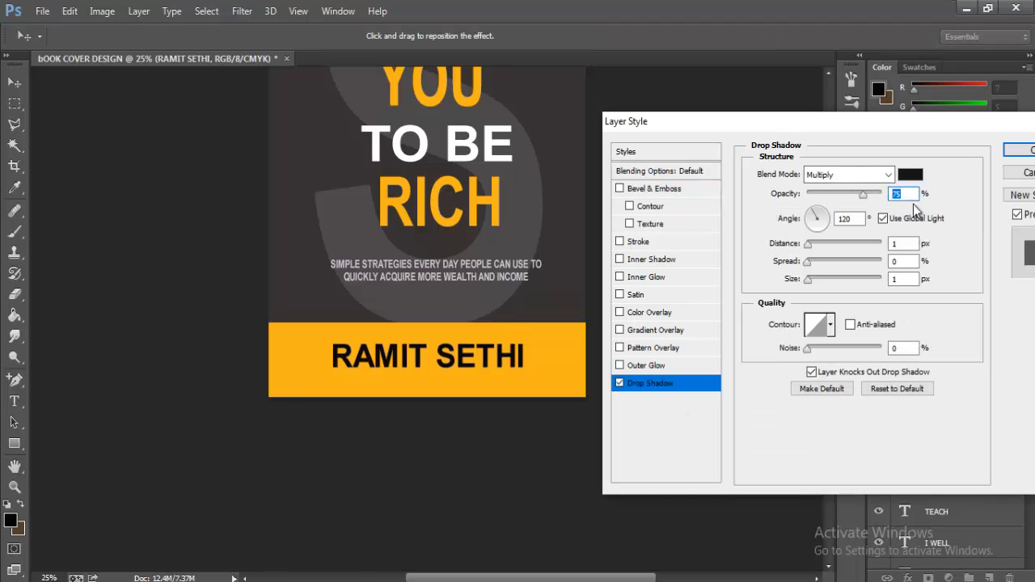
pyautogui.write('100')
pyautogui.moveTo(812, 245); pyautogui.dragTo(816, 244)
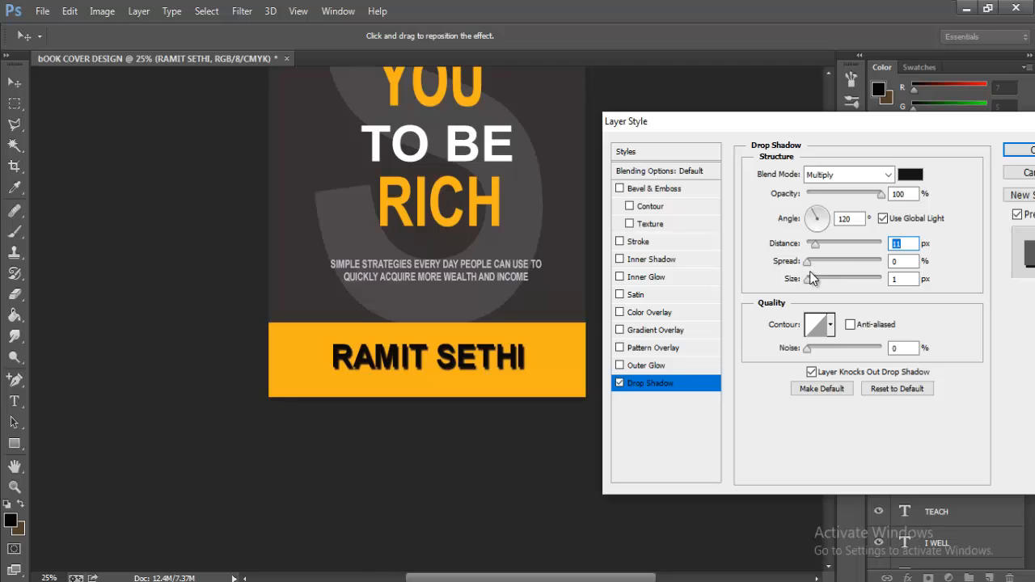
pyautogui.moveTo(809, 262)
pyautogui.mouseDown()
pyautogui.moveTo(818, 278)
pyautogui.moveTo(807, 280)
pyautogui.mouseUp()
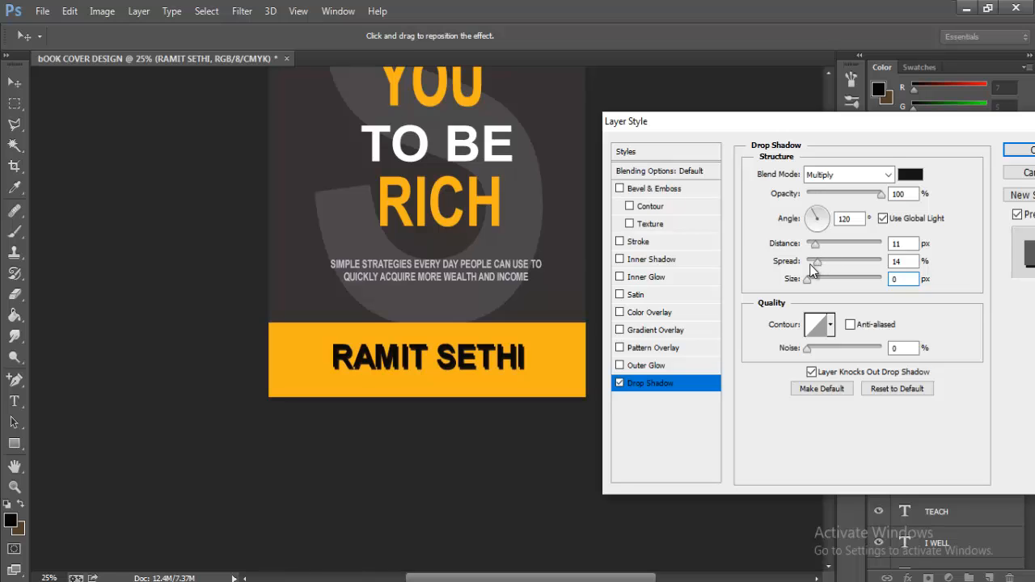
pyautogui.moveTo(814, 244); pyautogui.dragTo(807, 244)
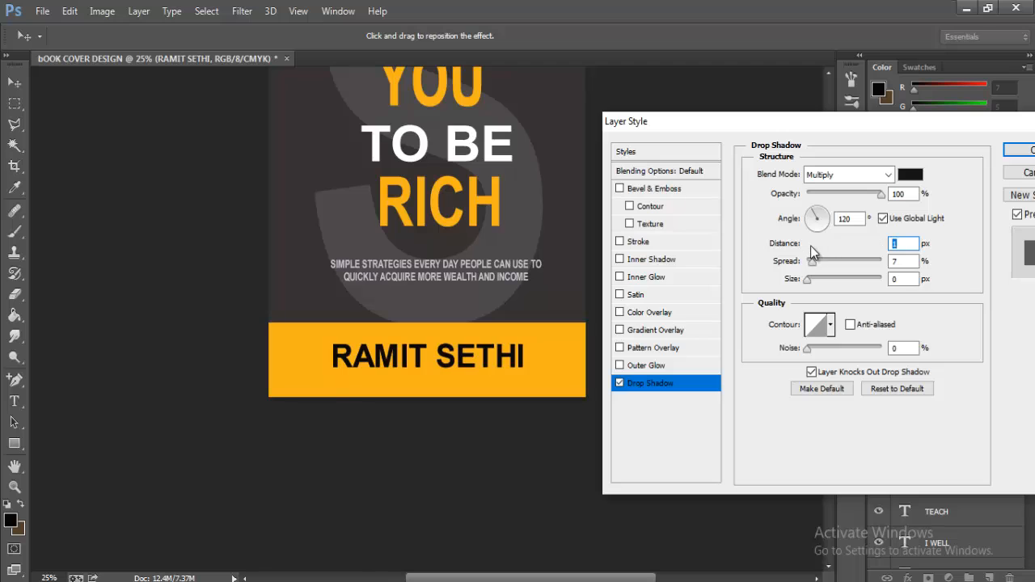
pyautogui.moveTo(810, 246); pyautogui.dragTo(814, 244)
pyautogui.click(1013, 155)
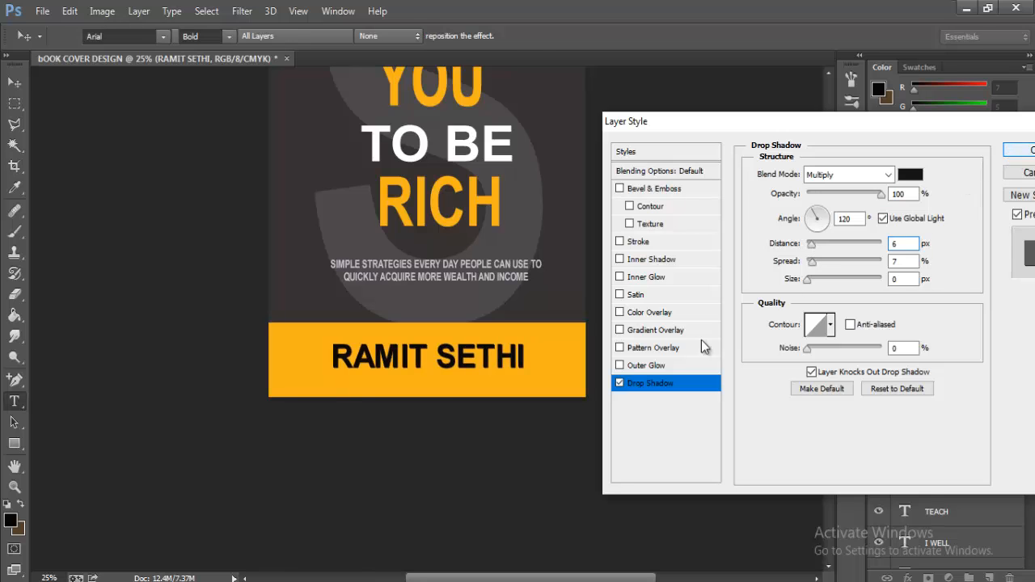
# Step: Stamp all visible cover layers into one new merged layer above the author's name layer
pyautogui.hotkey('ctrl', '-')
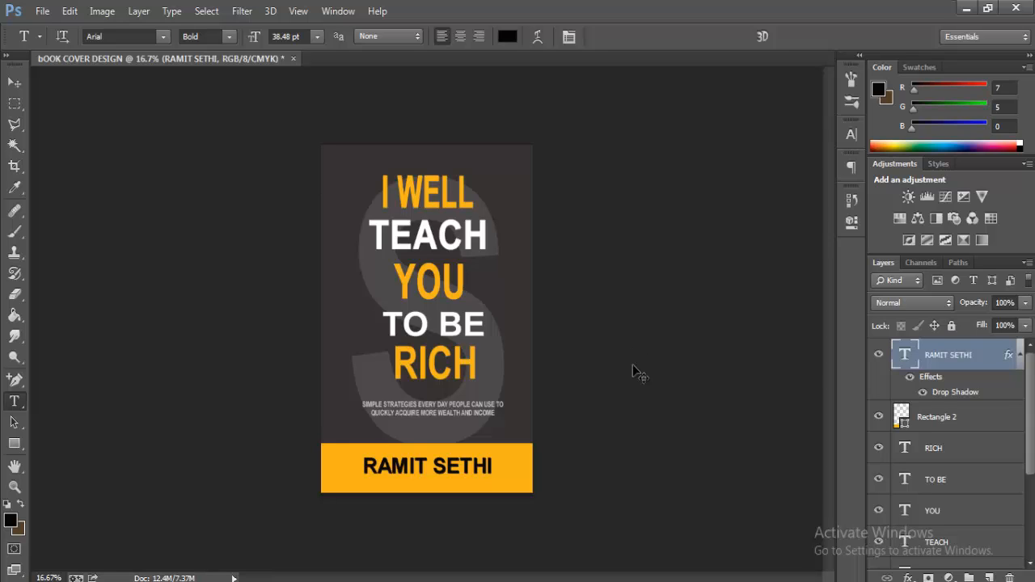
pyautogui.hotkey('ctrl', '+')
pyautogui.hotkey('ctrl', '+')
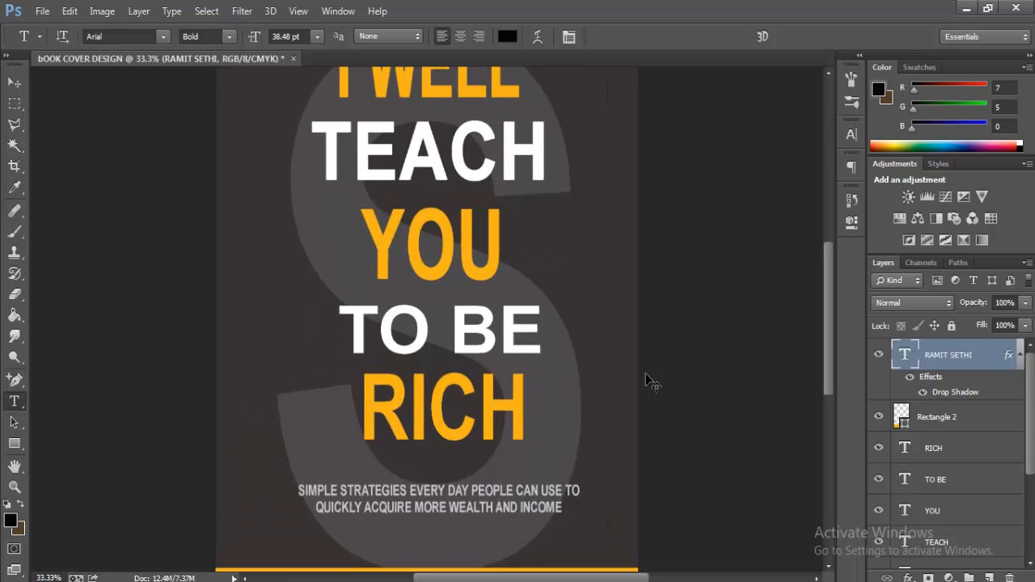
pyautogui.hotkey('ctrl', '-')
pyautogui.hotkey('ctrl', '-')
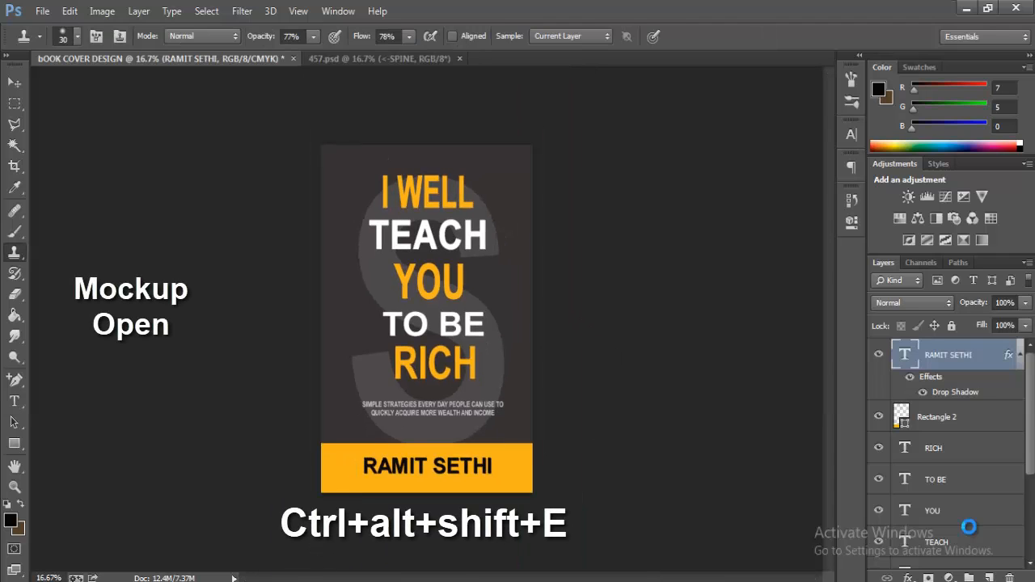
pyautogui.hotkey('ctrl', 'alt', 'shift', 'e')
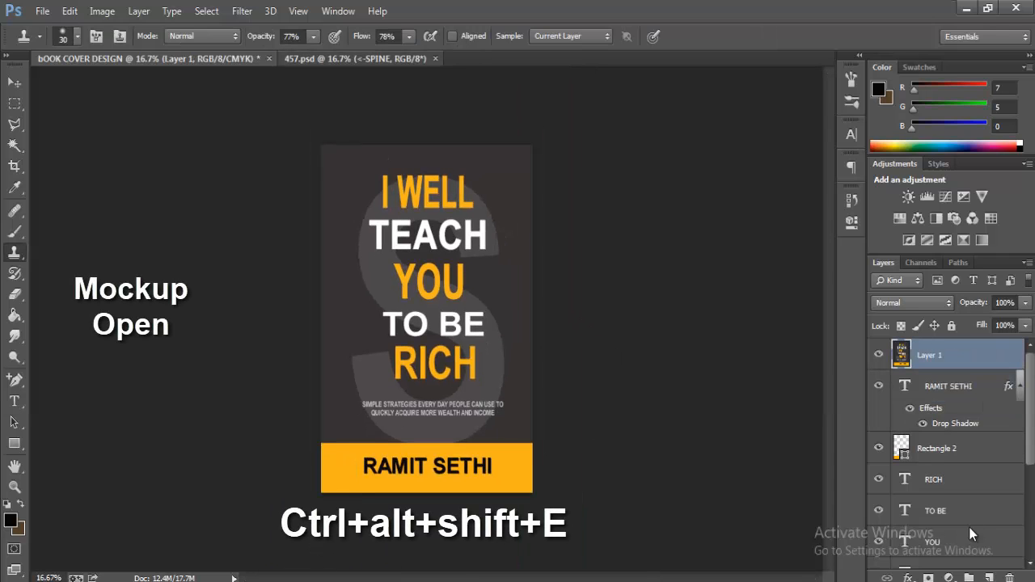
# Step: Switch to the 457.psd mockup and open the contents of its <-FRONT smart object for editing
pyautogui.hotkey('ctrl', 'Tab')
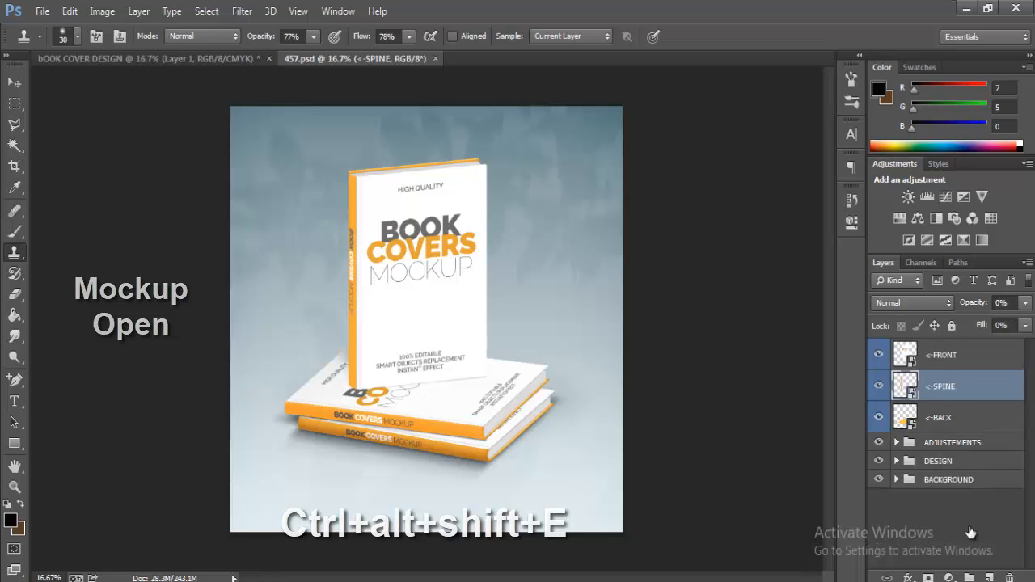
pyautogui.hotkey('alt', ']')
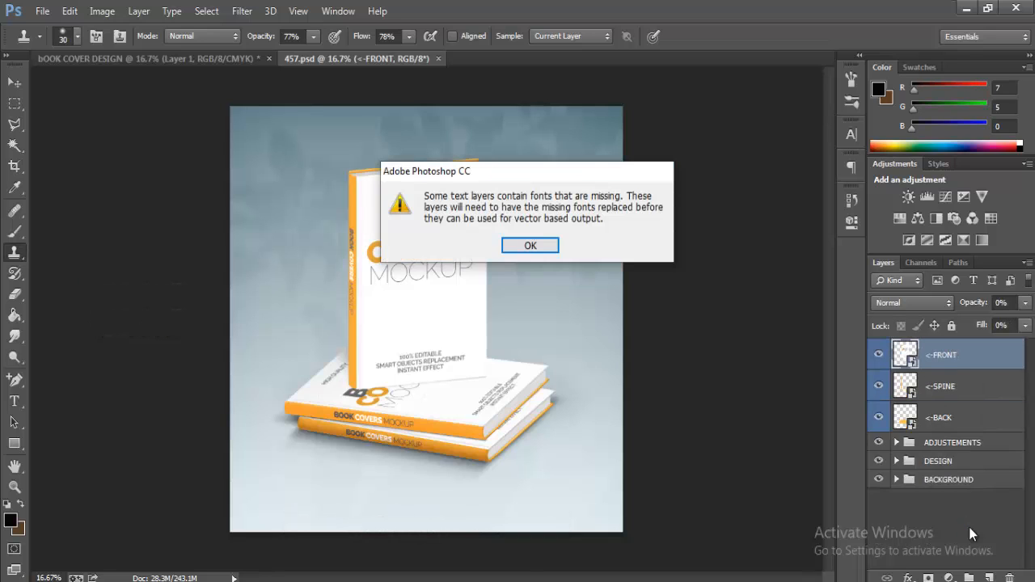
pyautogui.press('Return')
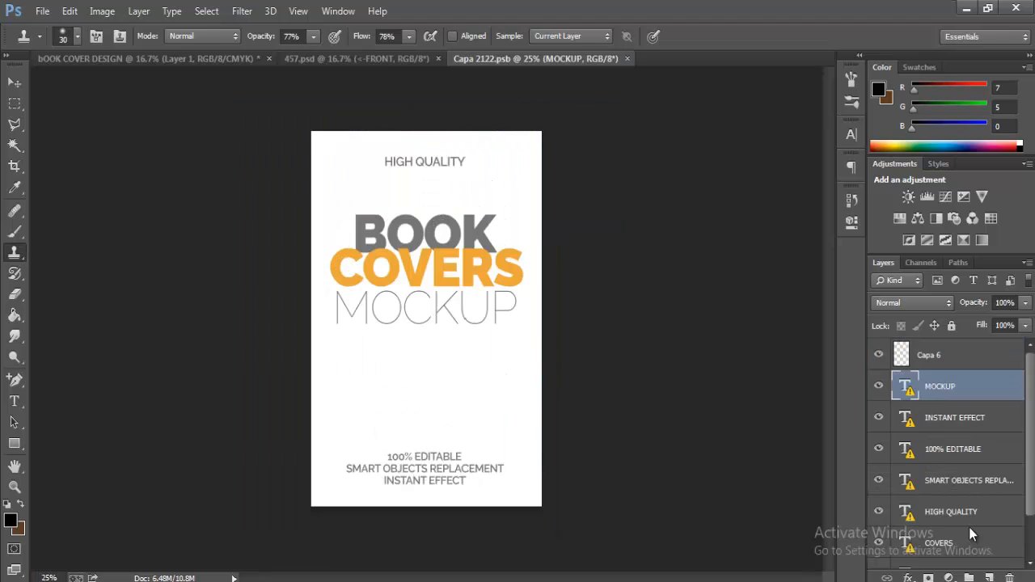
# Step: Copy the entire merged layer from the book cover document and paste it into Capa 2122.psb
pyautogui.hotkey('ctrl', 'Tab')
pyautogui.press('m')
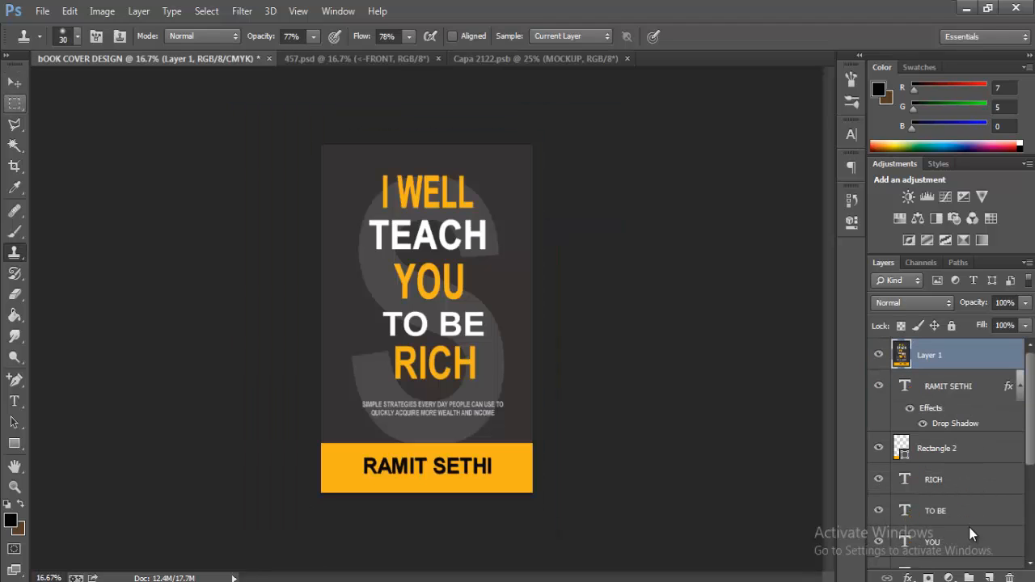
pyautogui.hotkey('ctrl', 'a')
pyautogui.hotkey('ctrl', 'c')
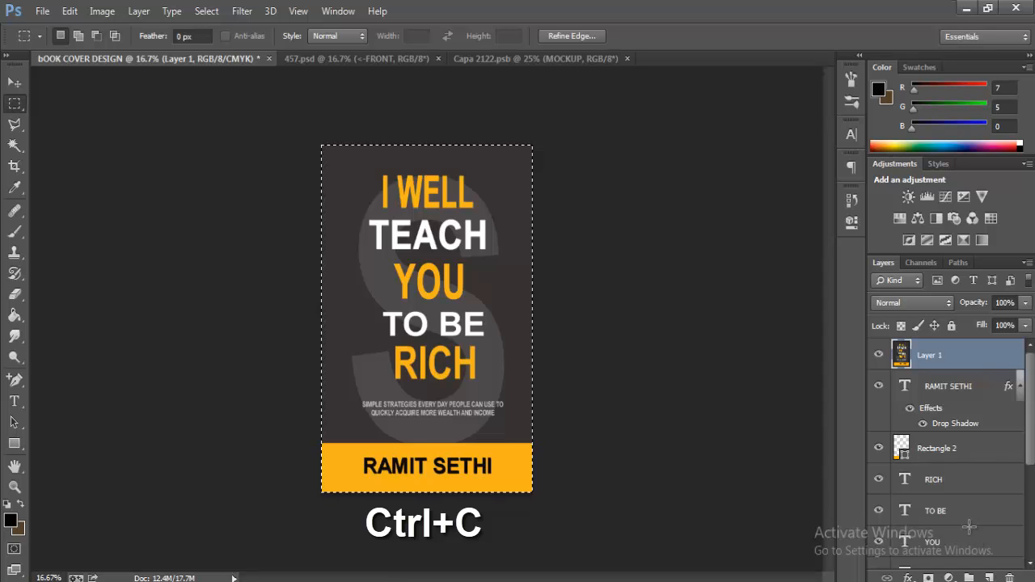
pyautogui.hotkey('ctrl', 'shift', 'Tab')
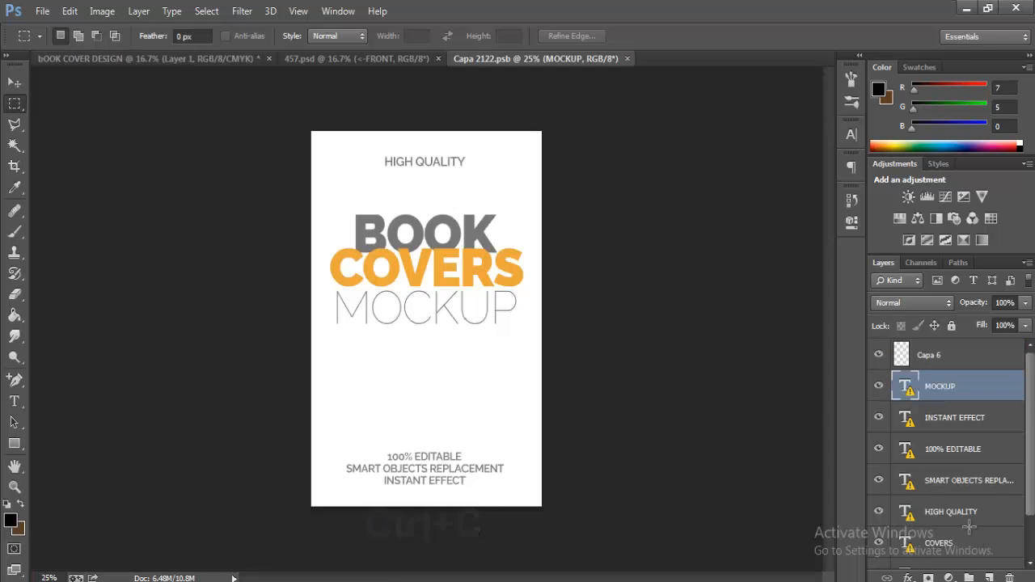
pyautogui.hotkey('ctrl', 'v')
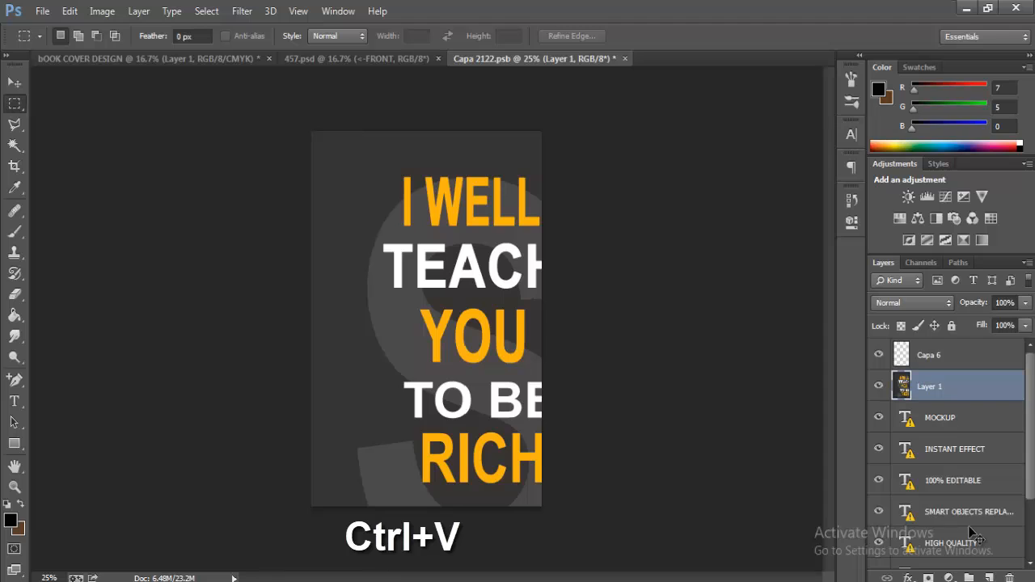
# Step: Free-transform the pasted cover to fill the Capa 2122.psb canvas, and save it to update the front cover in 457.psd
pyautogui.hotkey('ctrl', 't')
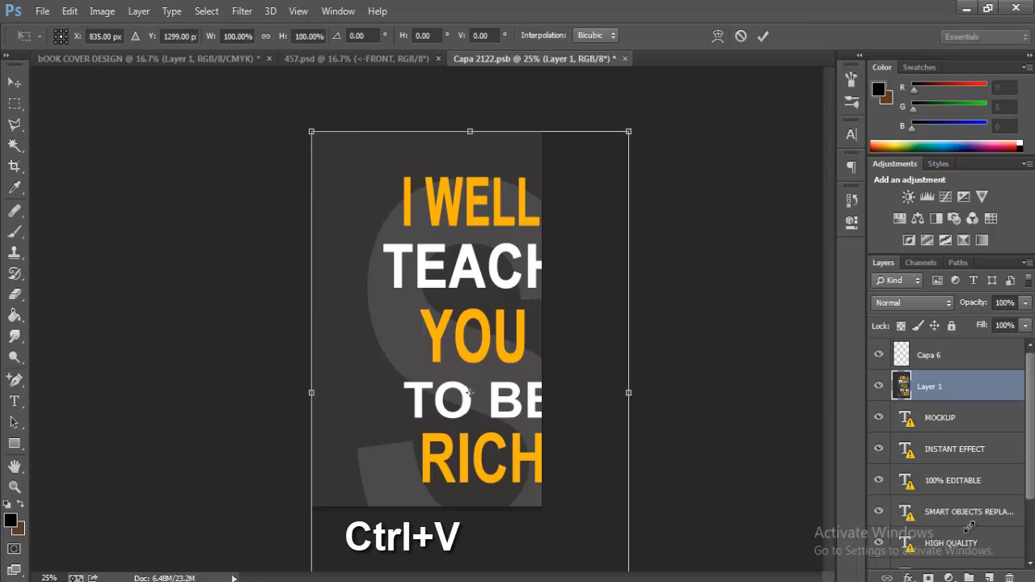
pyautogui.moveTo(628, 131); pyautogui.dragTo(548, 199)
pyautogui.moveTo(520, 266)
pyautogui.mouseDown()
pyautogui.moveTo(480, 216)
pyautogui.moveTo(467, 178)
pyautogui.mouseUp()
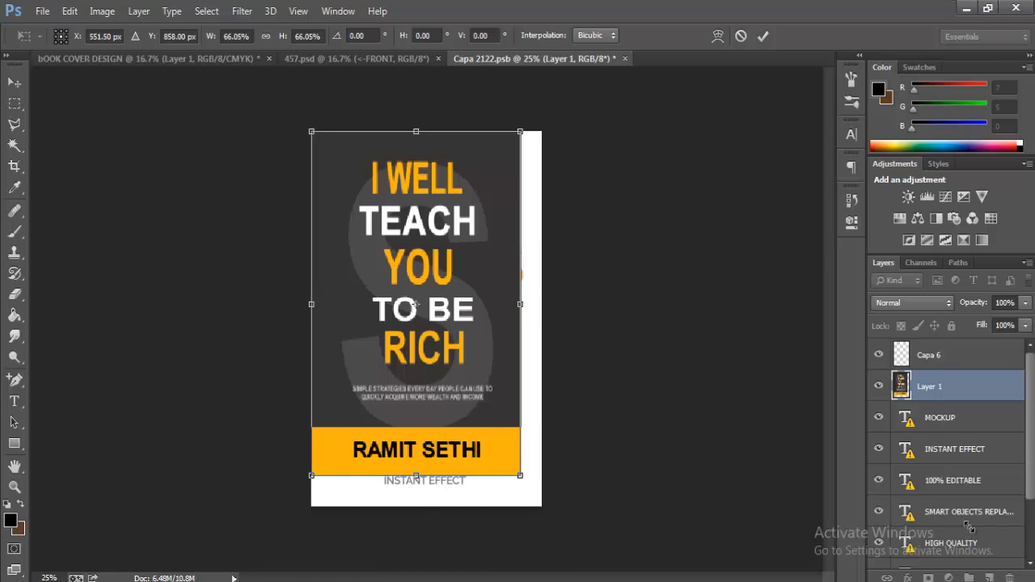
pyautogui.moveTo(520, 475); pyautogui.dragTo(541, 506)
pyautogui.press('Return')
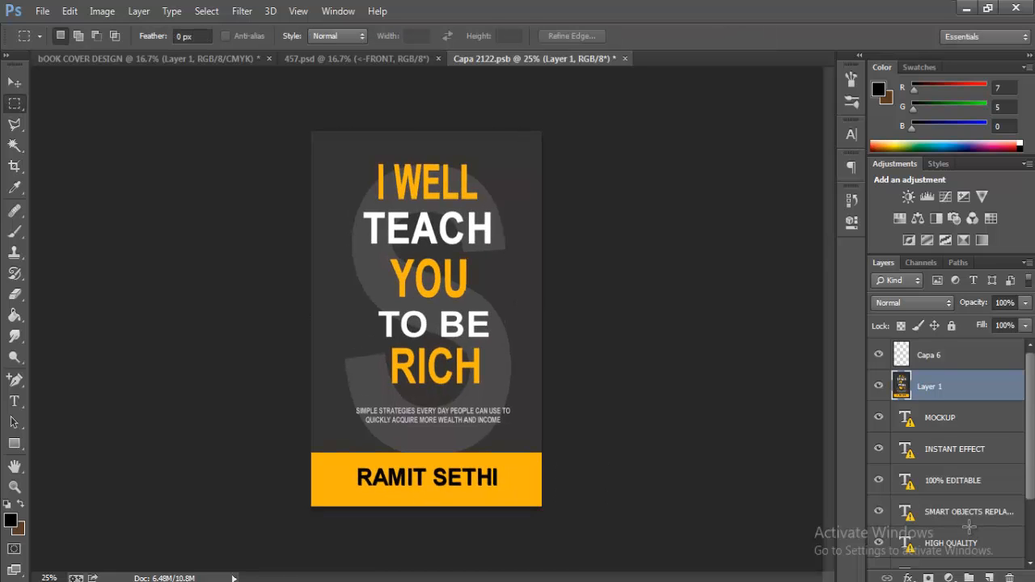
pyautogui.hotkey('ctrl', 's')
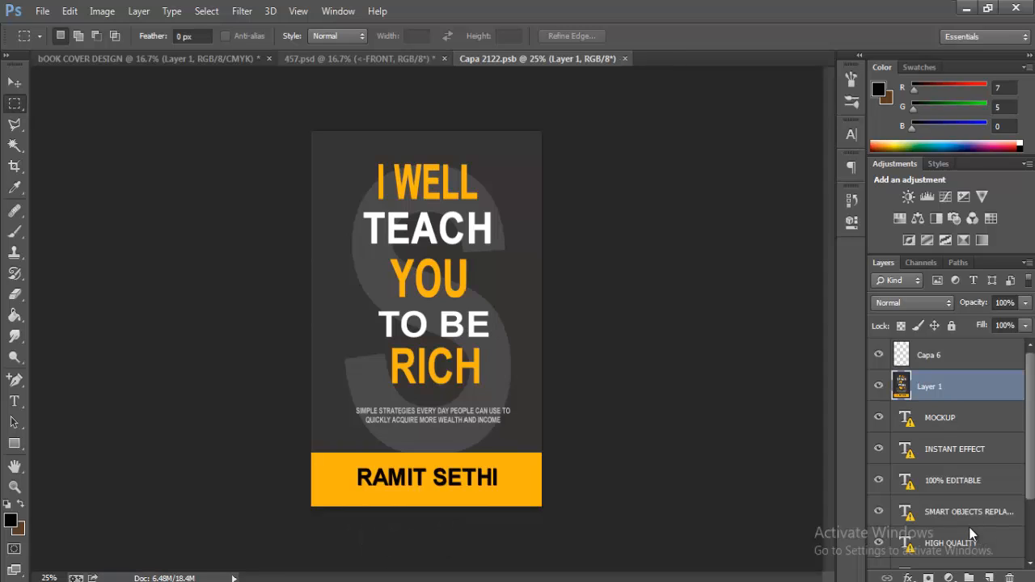
pyautogui.hotkey('ctrl', 'shift', 'Tab')
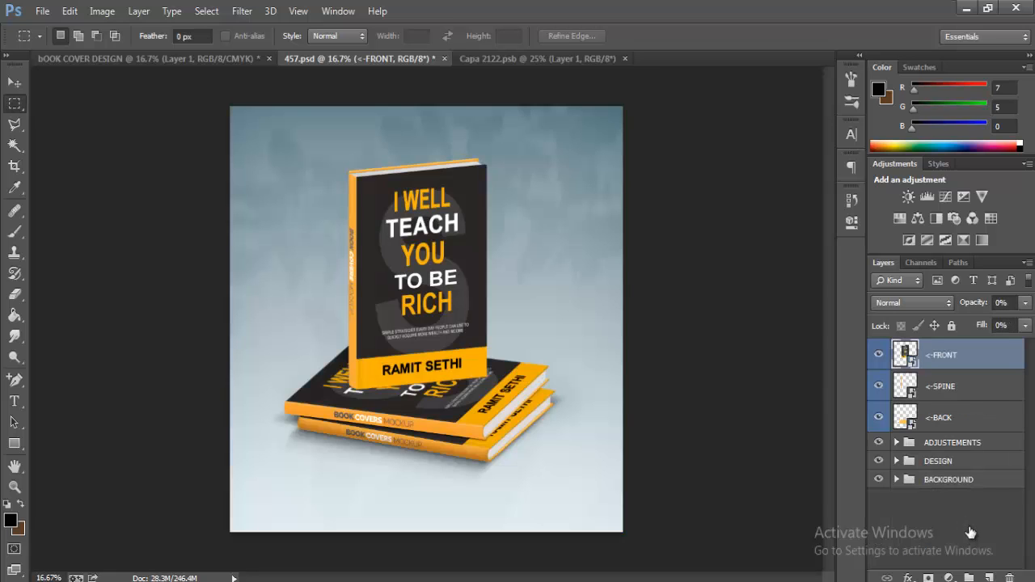